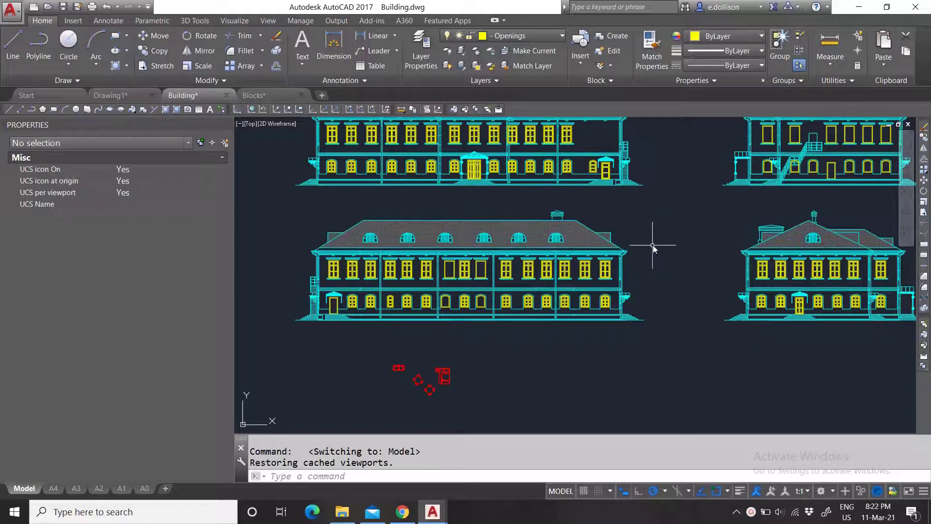
pyautogui.scroll(-3, 615, 321)
pyautogui.scroll(3, 626, 306)
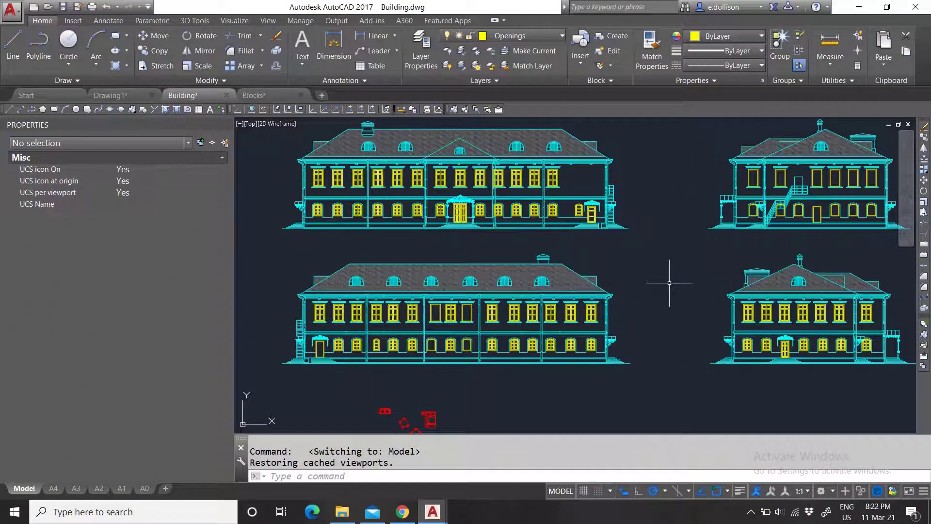
pyautogui.click(830, 59)
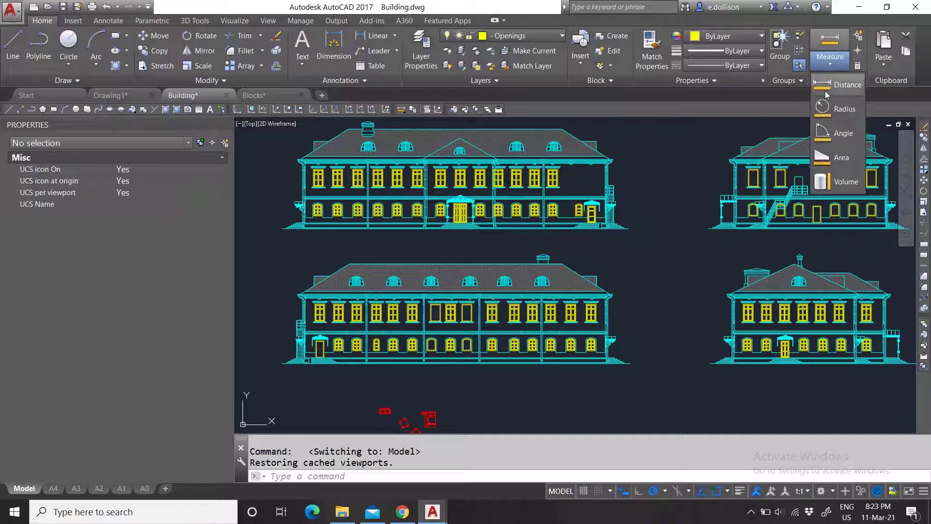
pyautogui.click(723, 150)
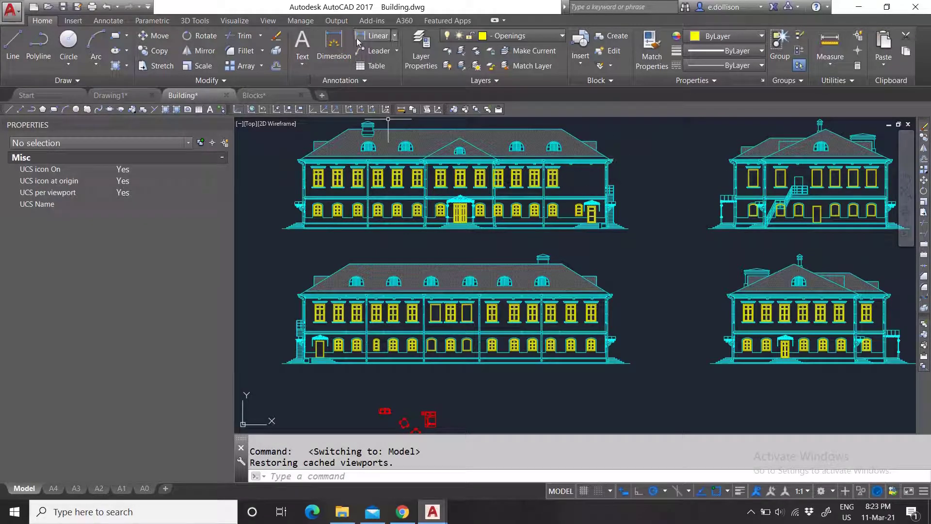
# - Preview a linear dimension along the vertical edge of the lowest stair step on the building elevation without placing it
pyautogui.click(372, 35)
pyautogui.scroll(10, 276, 217)
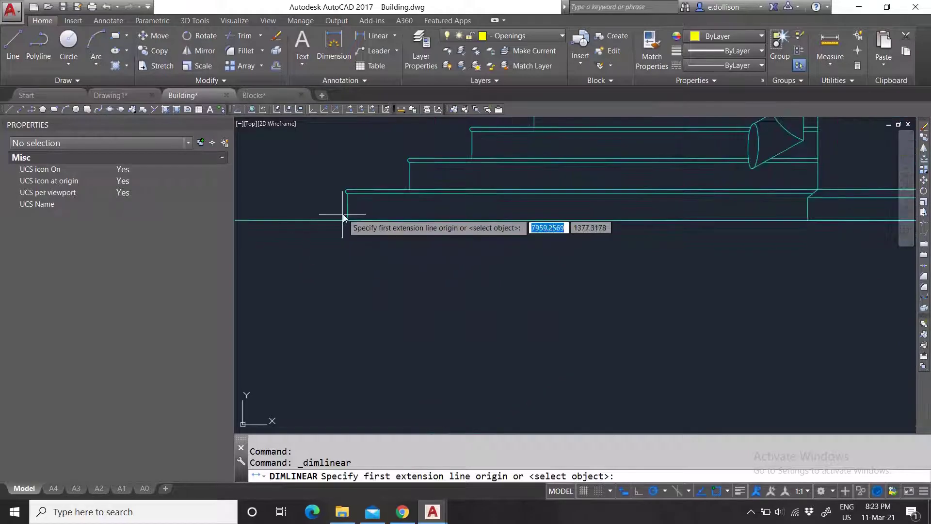
pyautogui.click(327, 178)
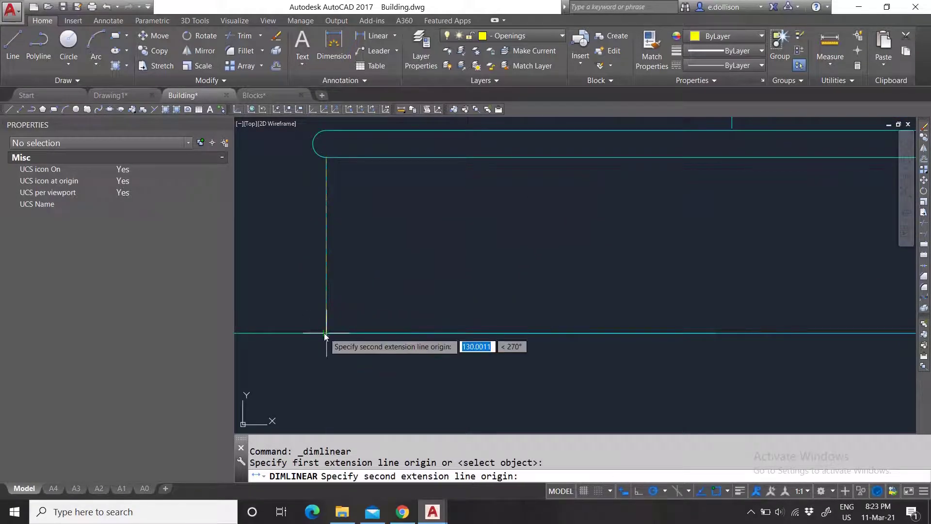
pyautogui.click(324, 333)
pyautogui.scroll(-4, 552, 236)
pyautogui.scroll(10, 559, 234)
pyautogui.scroll(-8, 468, 245)
pyautogui.scroll(4, 470, 233)
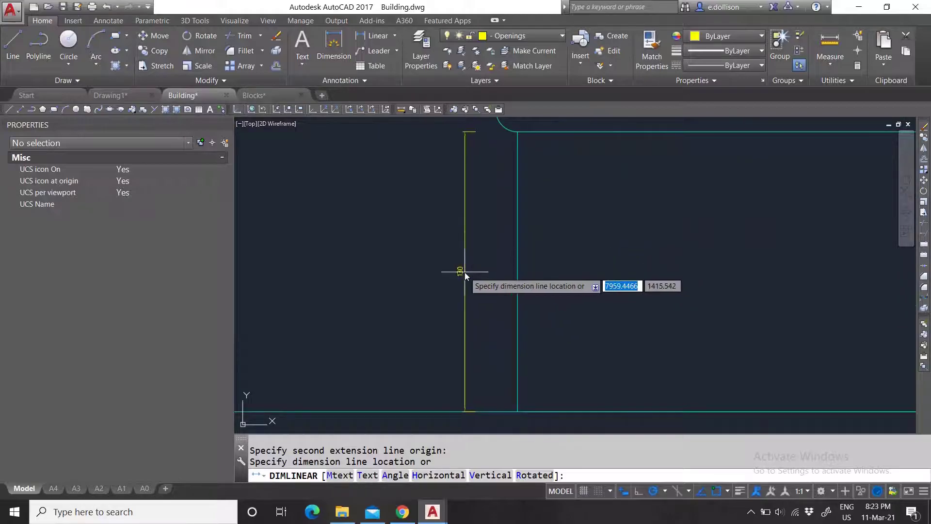
pyautogui.press('Escape')
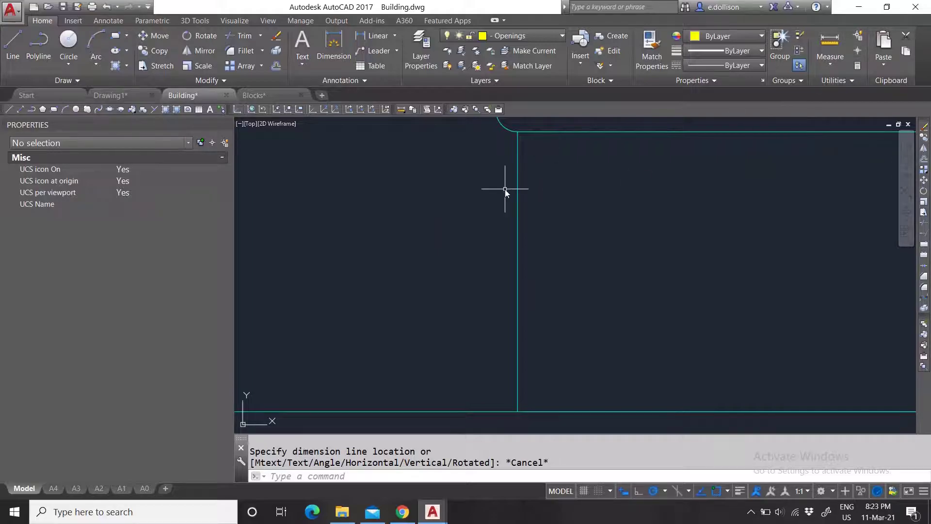
pyautogui.click(377, 36)
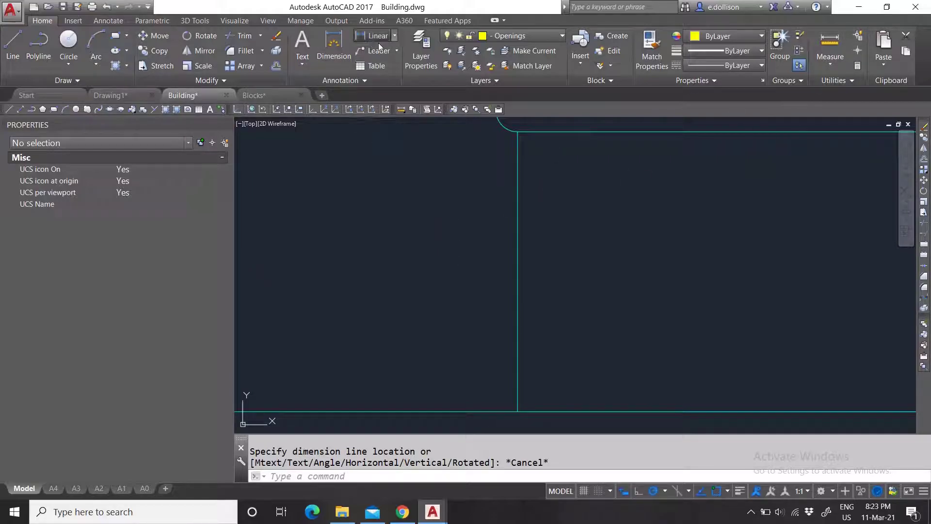
pyautogui.click(524, 142)
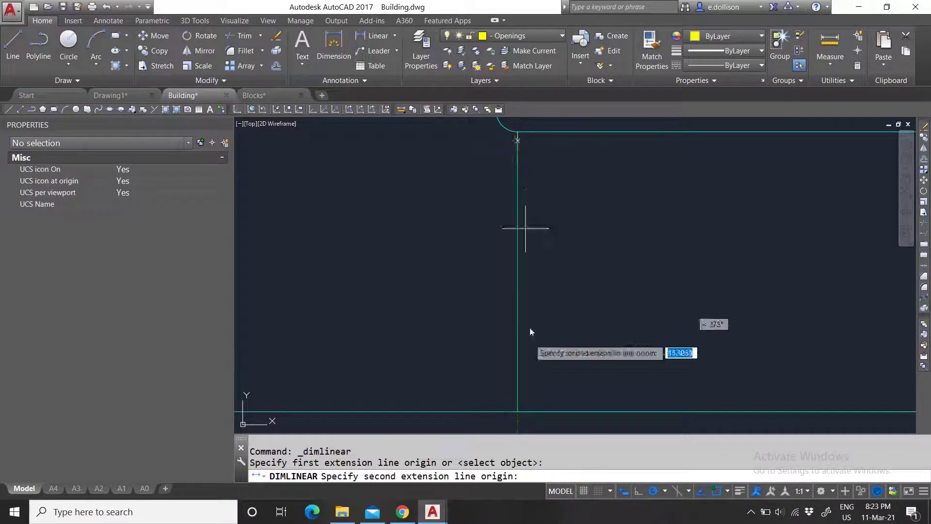
pyautogui.click(514, 412)
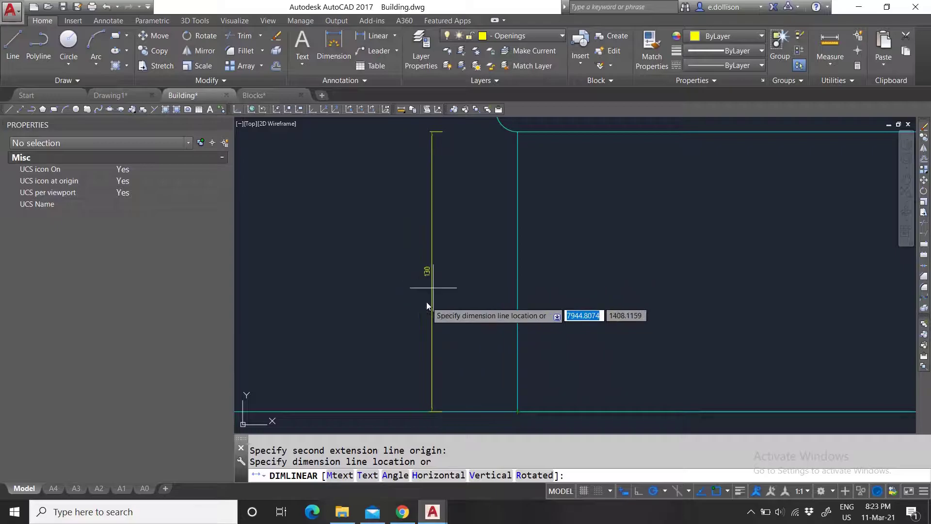
pyautogui.press('Escape')
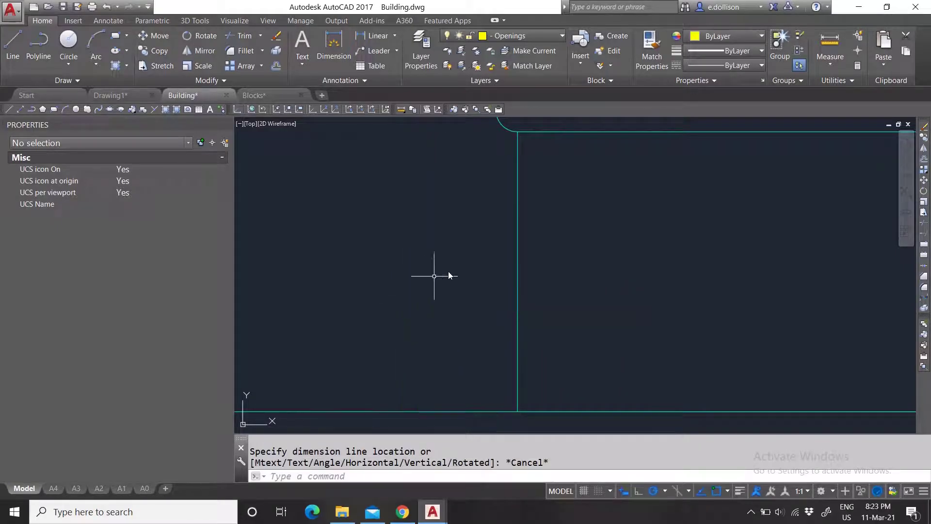
pyautogui.click(833, 60)
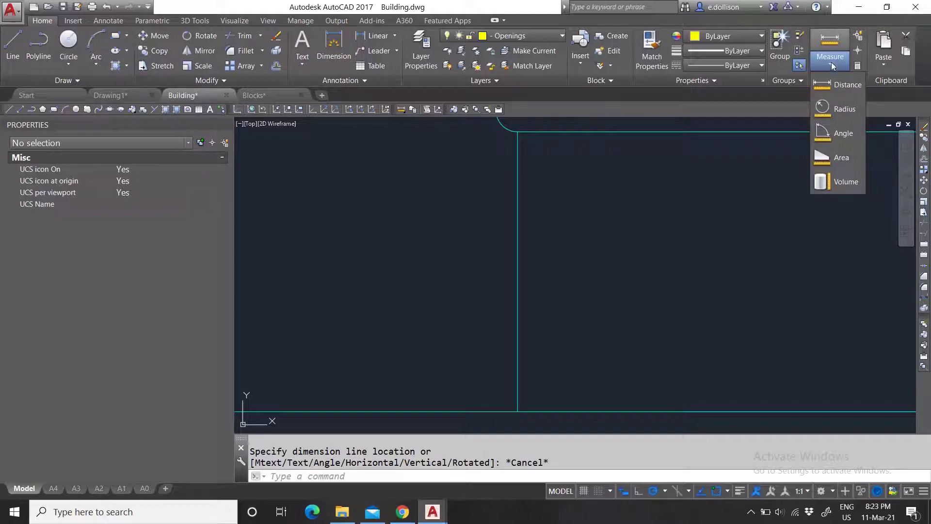
pyautogui.click(753, 230)
pyautogui.scroll(-5, 510, 305)
pyautogui.scroll(5, 522, 302)
pyautogui.scroll(-4, 453, 278)
pyautogui.scroll(2, 485, 262)
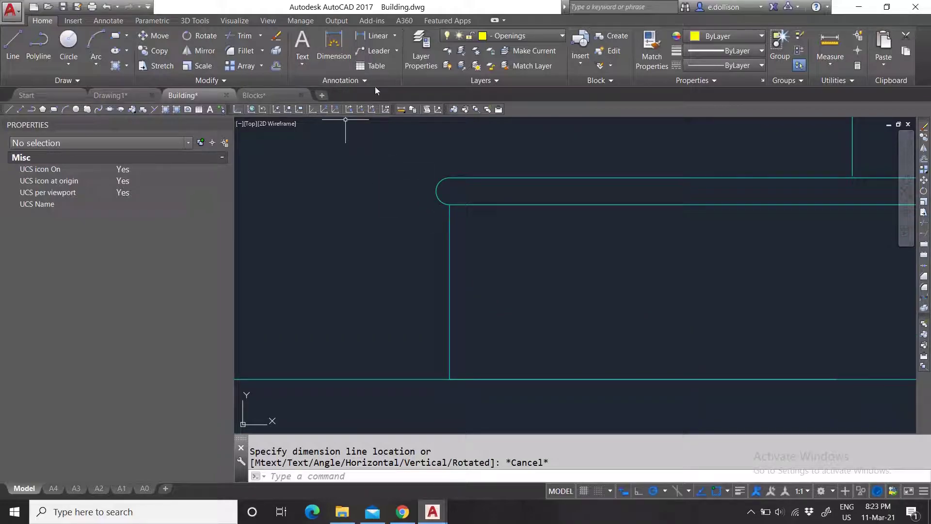
pyautogui.click(828, 59)
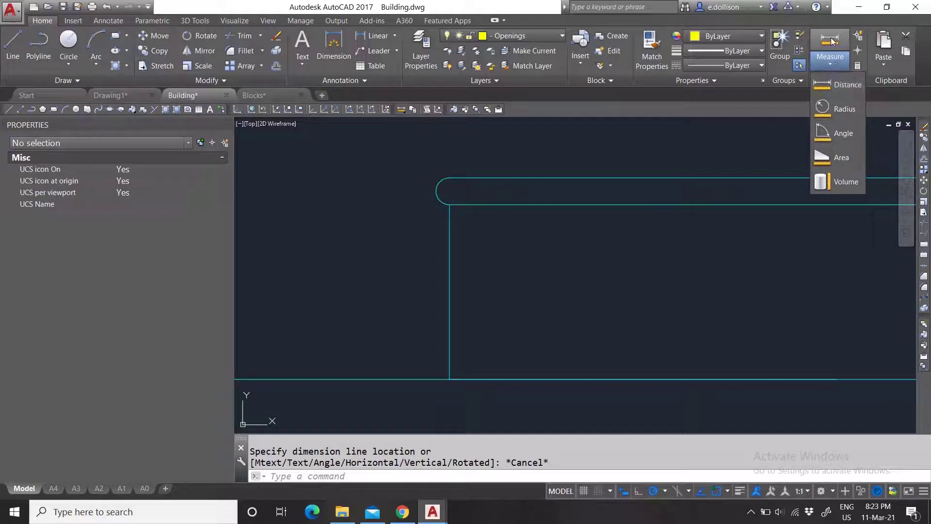
pyautogui.click(838, 84)
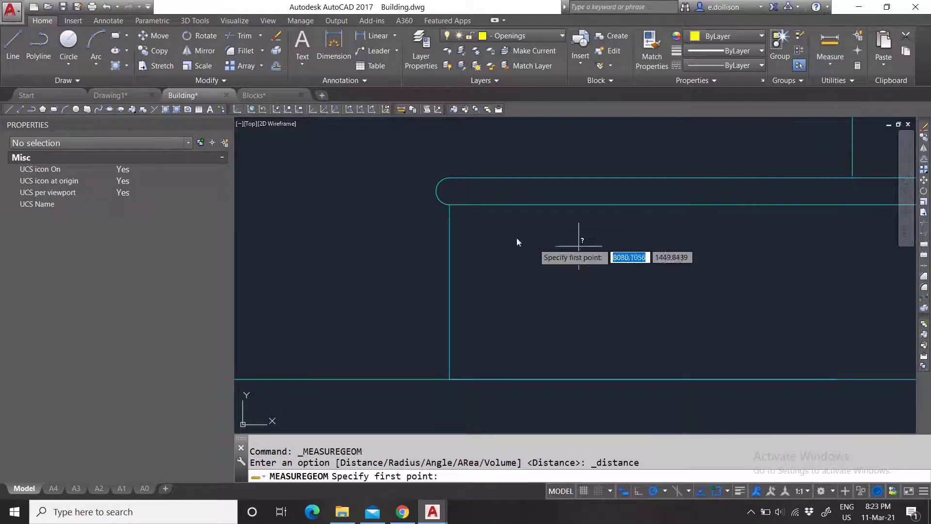
pyautogui.click(451, 205)
pyautogui.press('Escape')
# - Measure the distance from the upper end of the lowest step's vertical edge down to the ground line
pyautogui.click(830, 60)
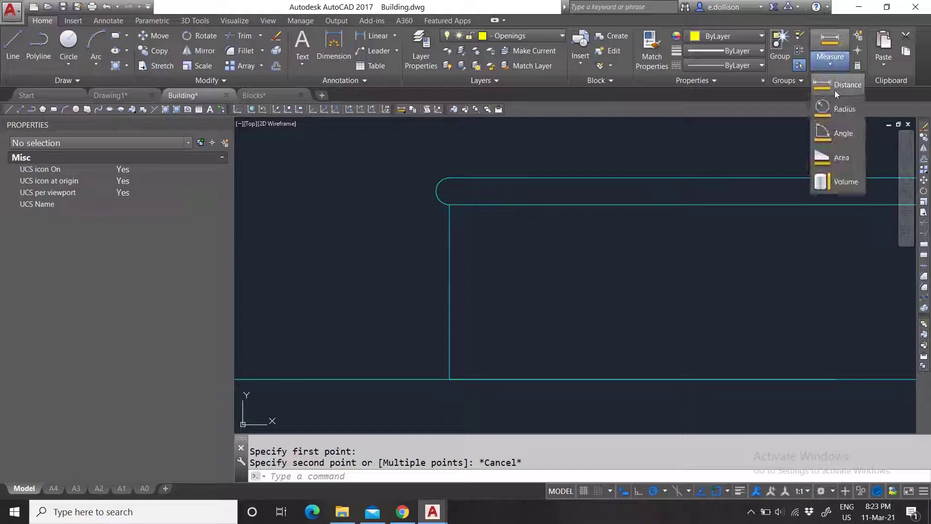
pyautogui.click(836, 86)
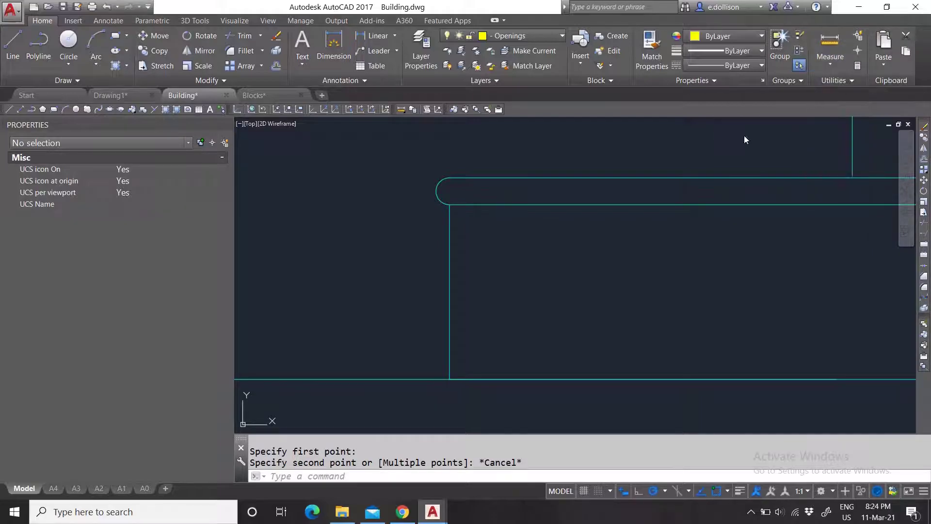
pyautogui.click(449, 206)
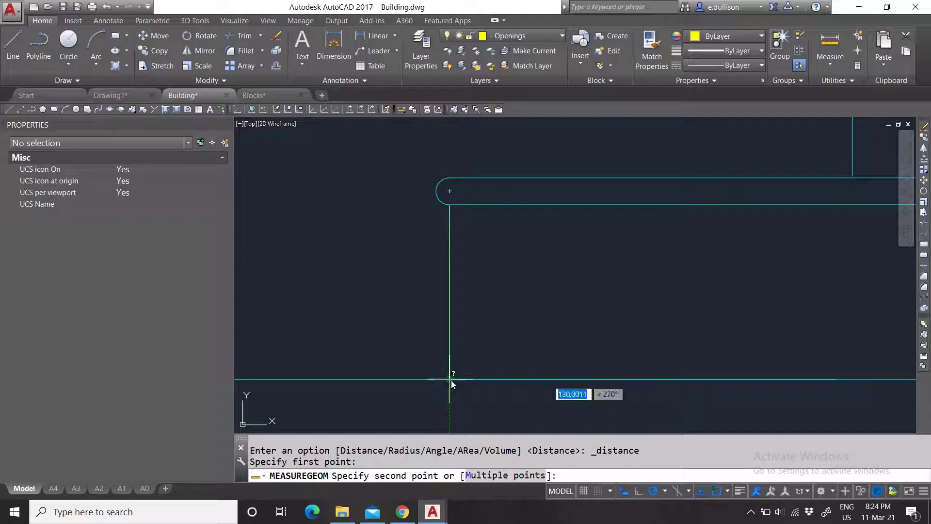
pyautogui.click(450, 379)
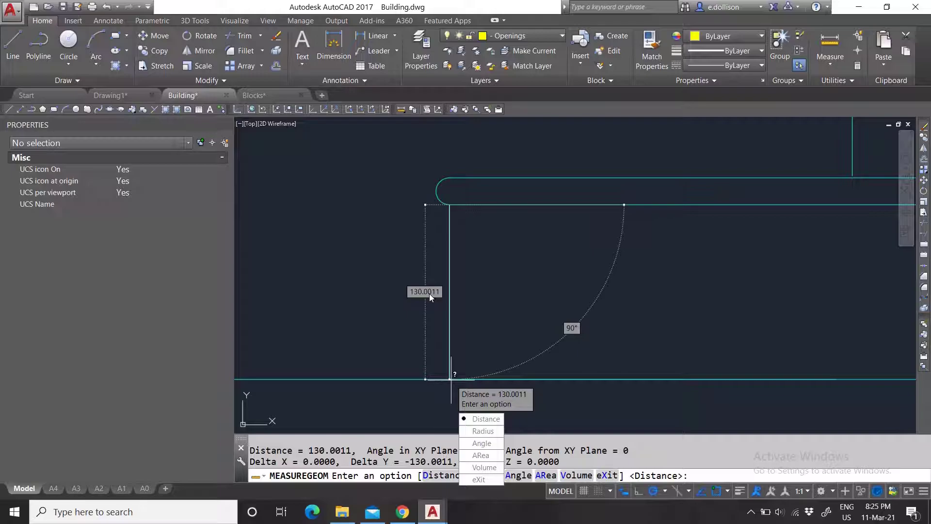
pyautogui.press('Escape')
# - Preview the linear dimension of the lowest step's riser height again to compare its text, cancelling before placement
pyautogui.click(377, 35)
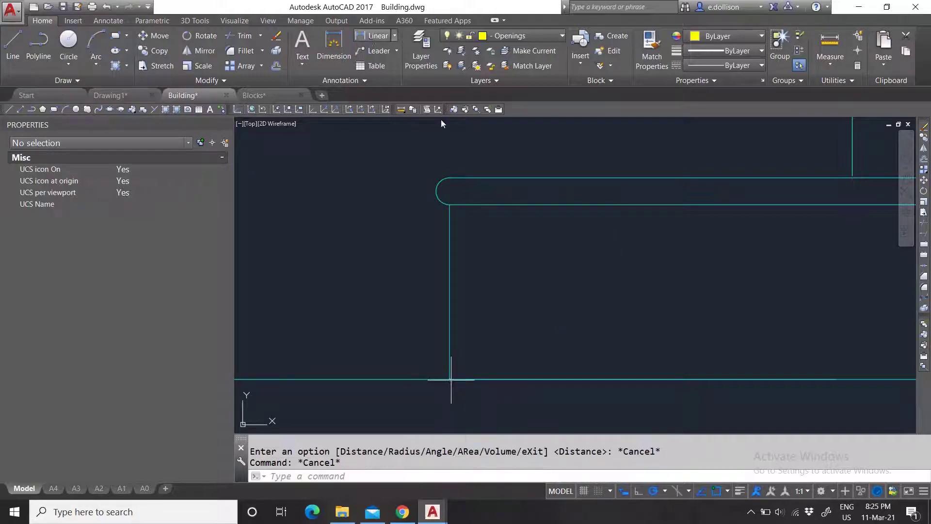
pyautogui.click(447, 211)
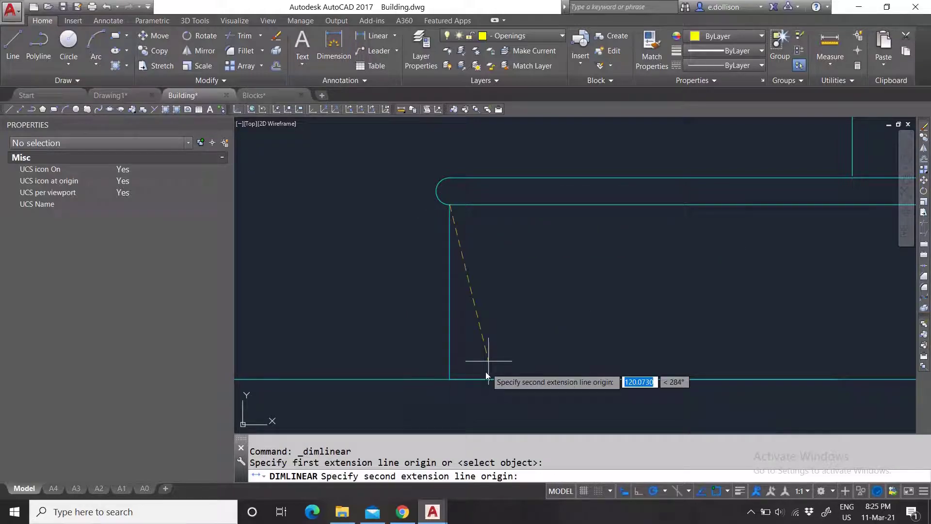
pyautogui.click(451, 379)
pyautogui.scroll(3, 406, 295)
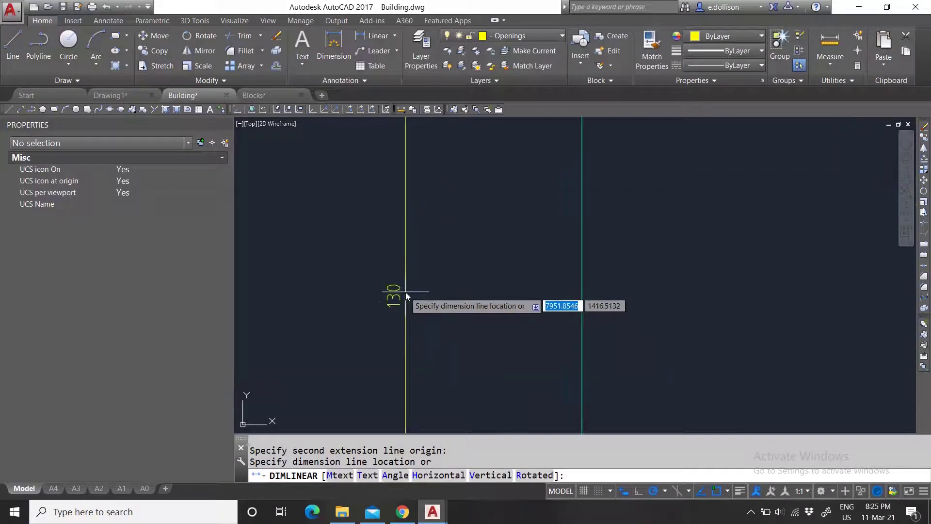
pyautogui.press('Escape')
pyautogui.scroll(-2, 416, 302)
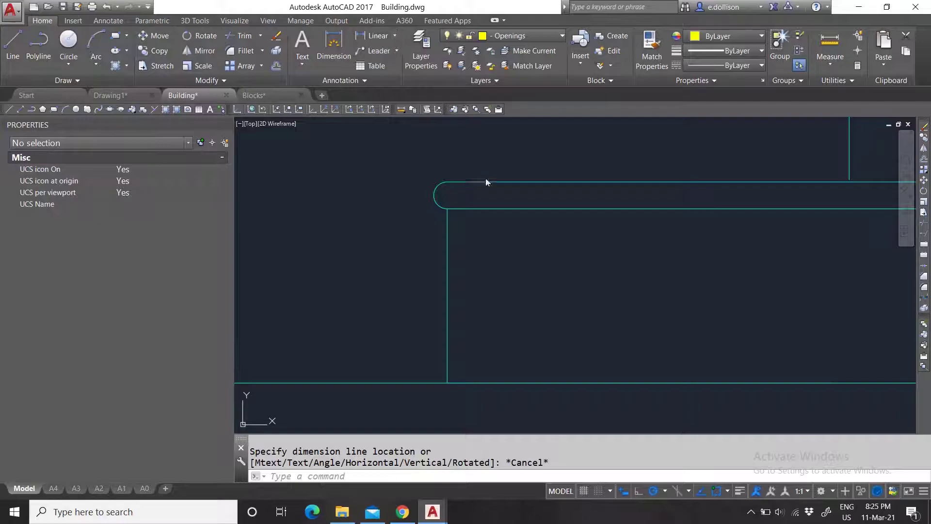
pyautogui.press('Return')
pyautogui.click(447, 209)
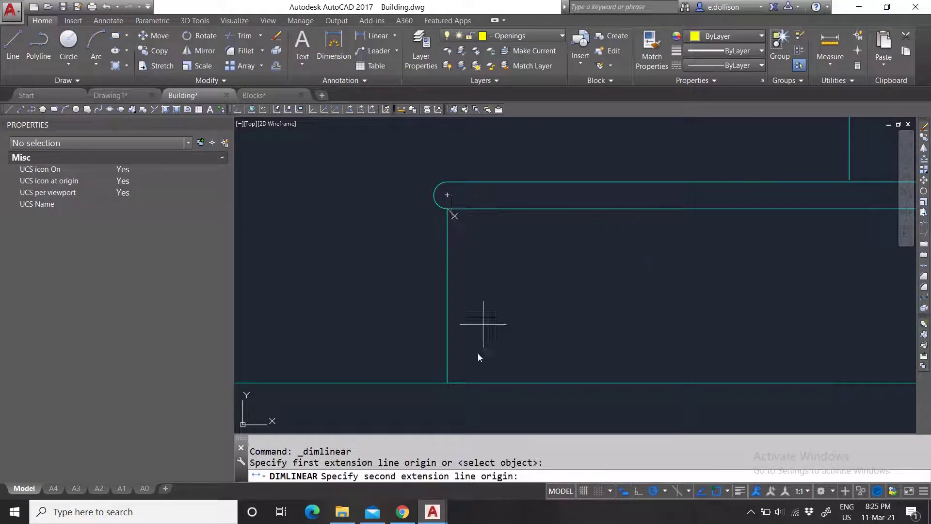
pyautogui.click(448, 382)
pyautogui.scroll(10, 407, 303)
pyautogui.scroll(-8, 392, 272)
pyautogui.press('Escape')
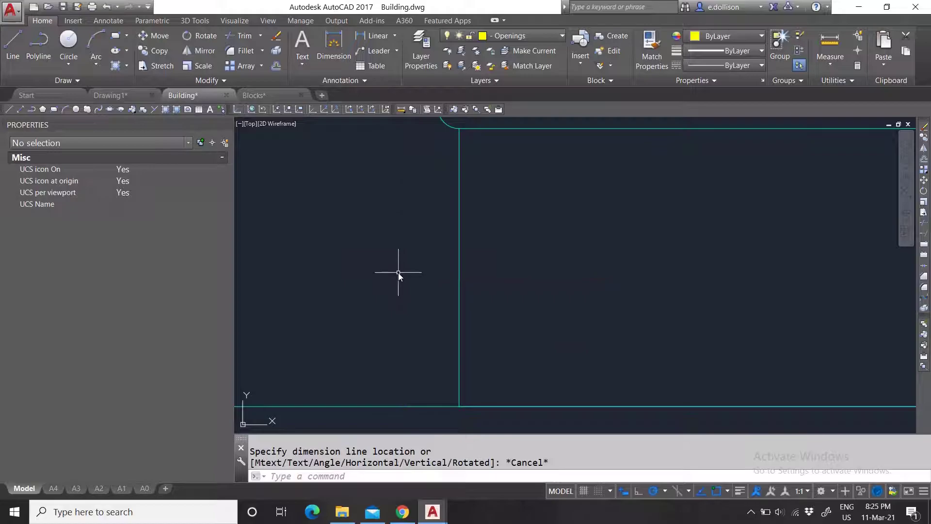
# - Measure the lowest step's riser height again with the Distance measuring tool and exit the command
pyautogui.click(832, 41)
pyautogui.click(458, 135)
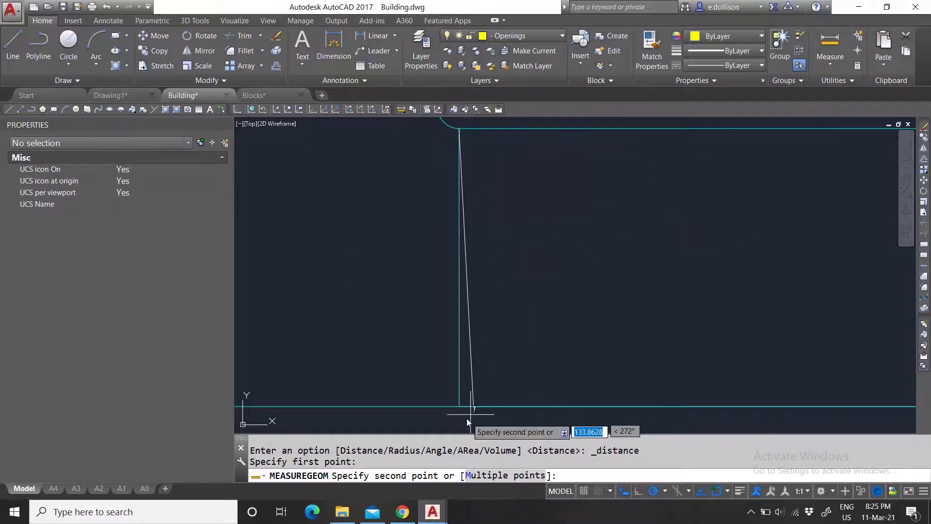
pyautogui.click(460, 407)
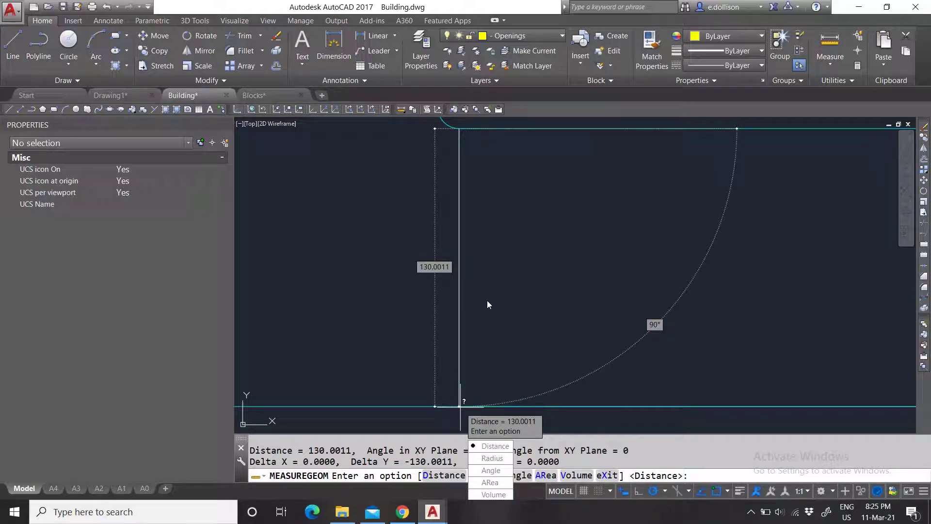
pyautogui.press('Escape')
pyautogui.press('Escape')
# - Measure the radius of the rounded nosing arc at the end of the lowest step's tread
pyautogui.scroll(-7, 486, 310)
pyautogui.scroll(5, 472, 346)
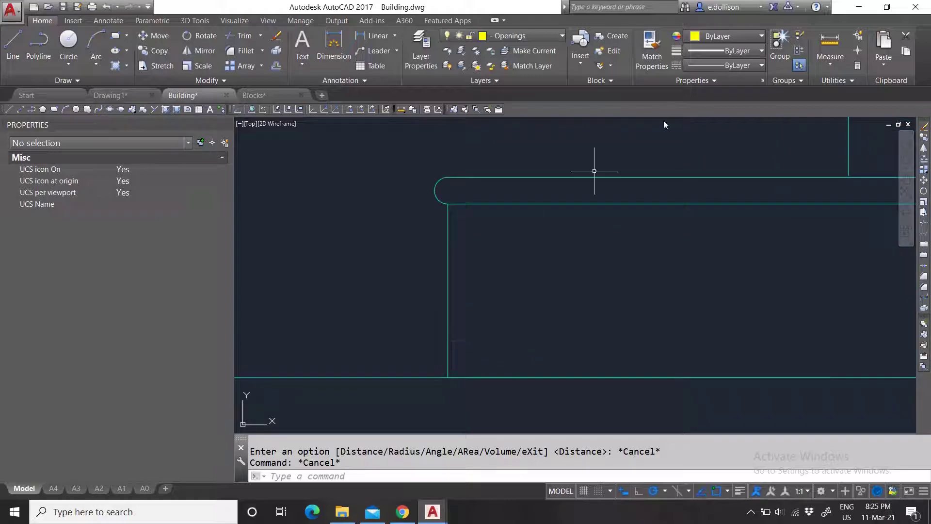
pyautogui.click(828, 64)
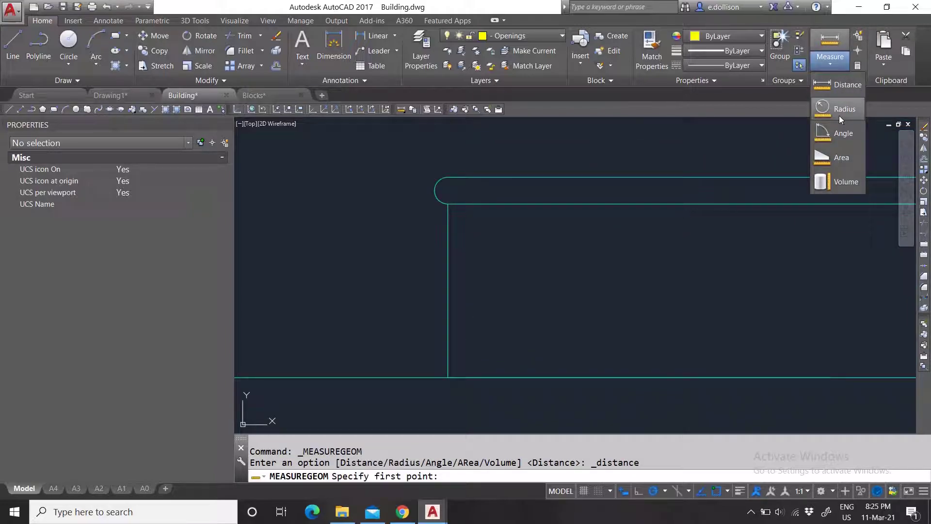
pyautogui.click(830, 108)
pyautogui.scroll(4, 461, 204)
pyautogui.click(513, 204)
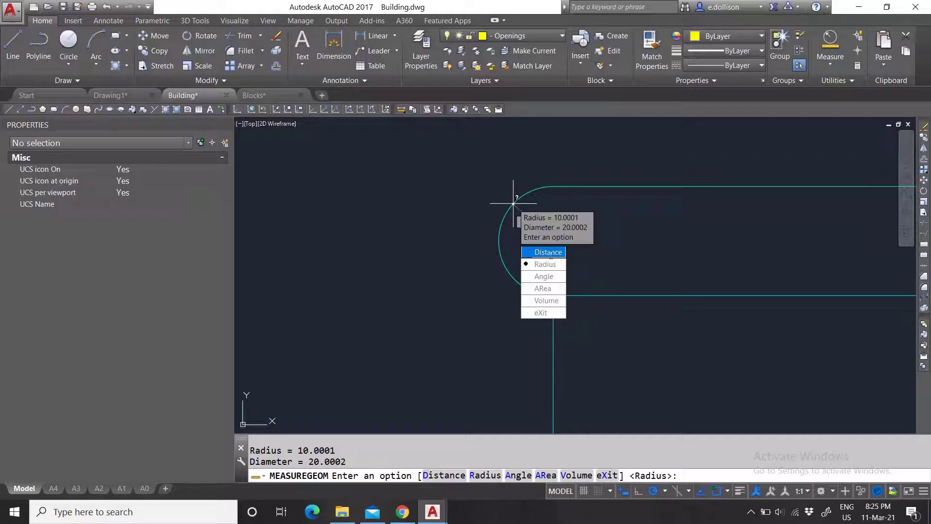
pyautogui.press('Escape')
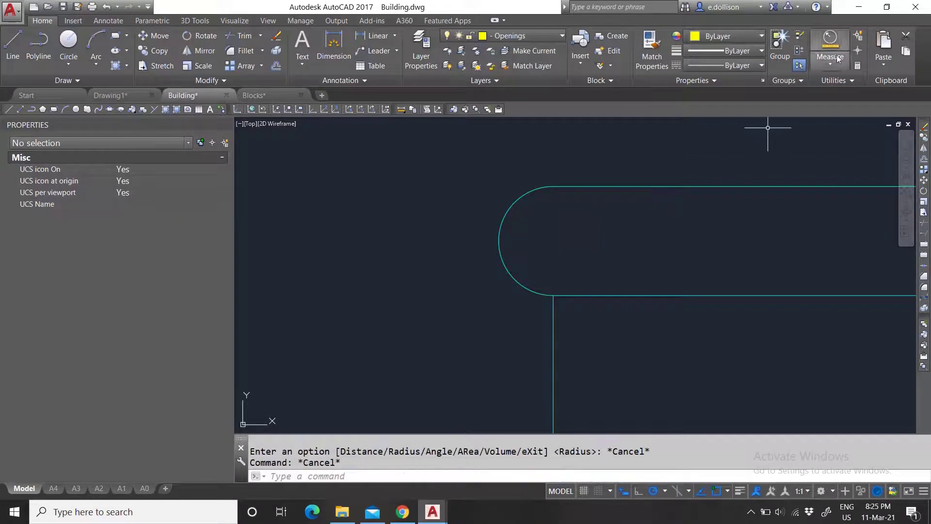
# - Measure the angle between the underside line of the lowest tread and the vertical riser line
pyautogui.click(830, 62)
pyautogui.click(843, 132)
pyautogui.scroll(-6, 573, 231)
pyautogui.scroll(6, 570, 235)
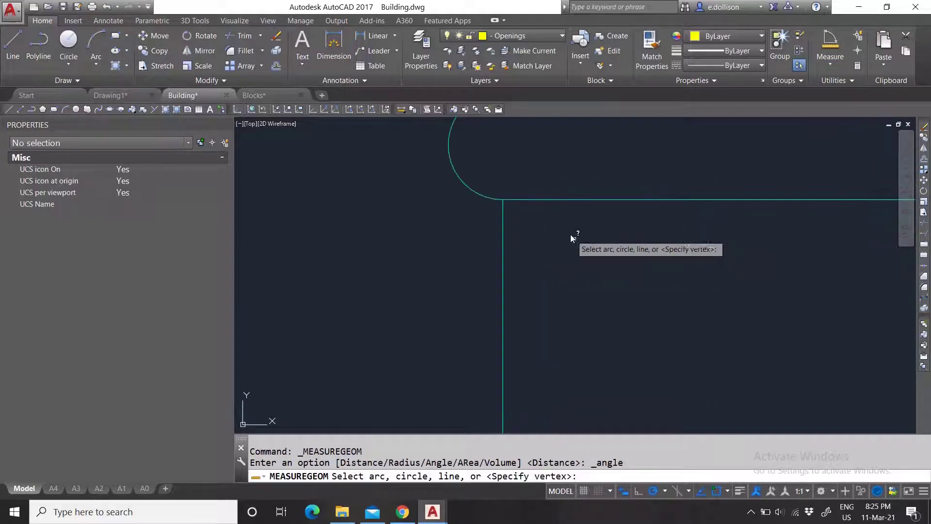
pyautogui.click(532, 199)
pyautogui.click(503, 224)
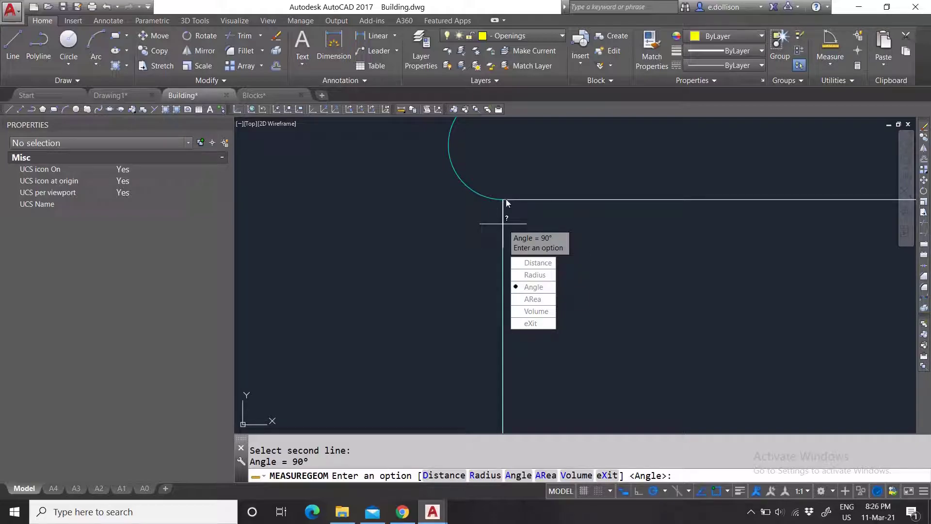
pyautogui.press('Escape')
pyautogui.press('Escape')
# - Measure the angle between the sloped line and the horizontal line at the plinth corner beside the stairs, and exit the command
pyautogui.scroll(-1, 509, 300)
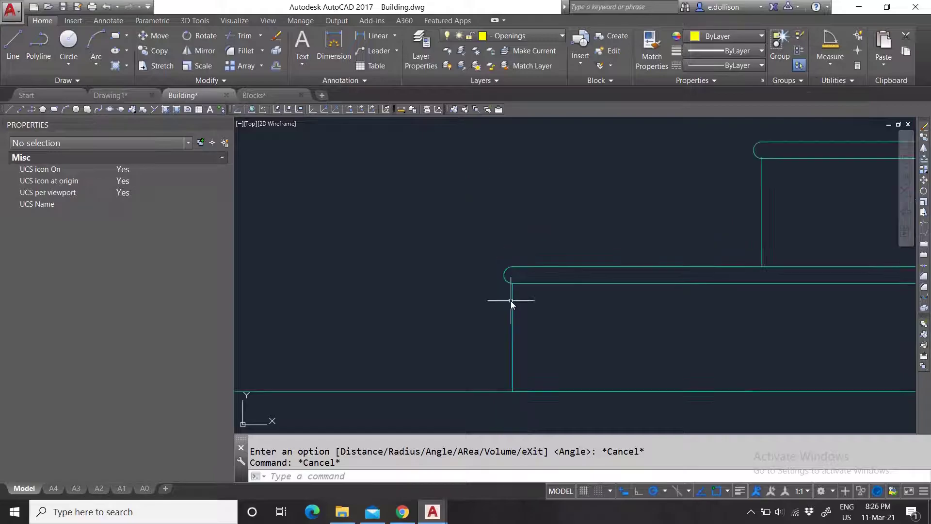
pyautogui.scroll(-2, 530, 314)
pyautogui.scroll(1, 280, 325)
pyautogui.scroll(-4, 460, 295)
pyautogui.scroll(6, 727, 295)
pyautogui.scroll(4, 735, 239)
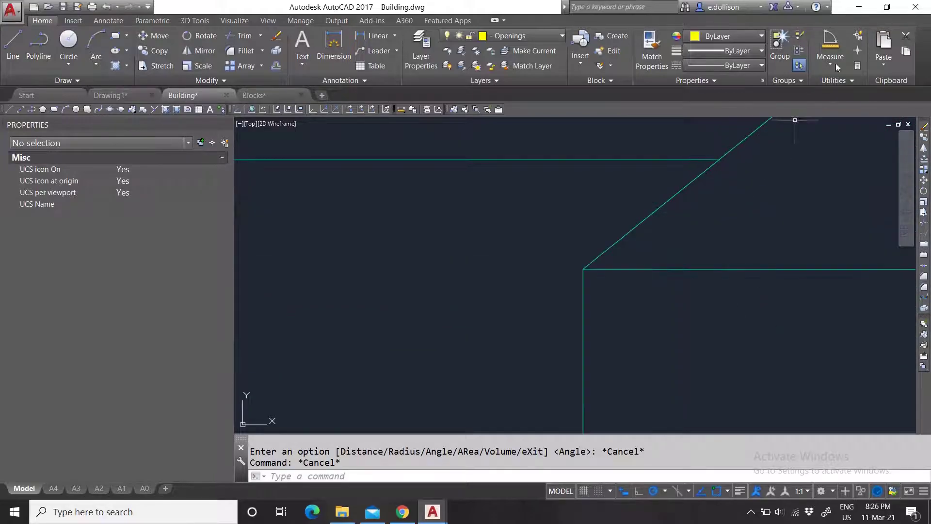
pyautogui.click(830, 46)
pyautogui.click(608, 255)
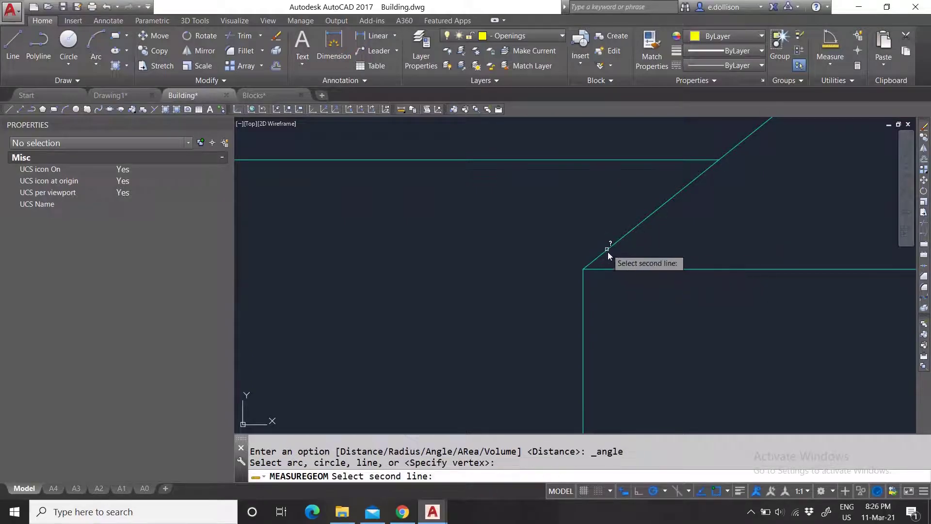
pyautogui.click(619, 269)
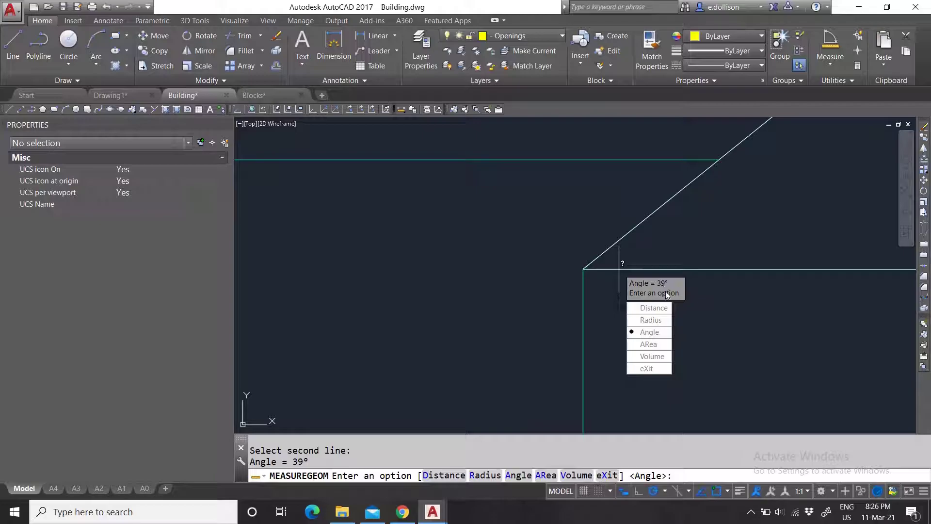
pyautogui.press('Escape')
pyautogui.press('Escape')
pyautogui.scroll(-4, 633, 300)
pyautogui.scroll(-2, 601, 320)
pyautogui.scroll(5, 465, 335)
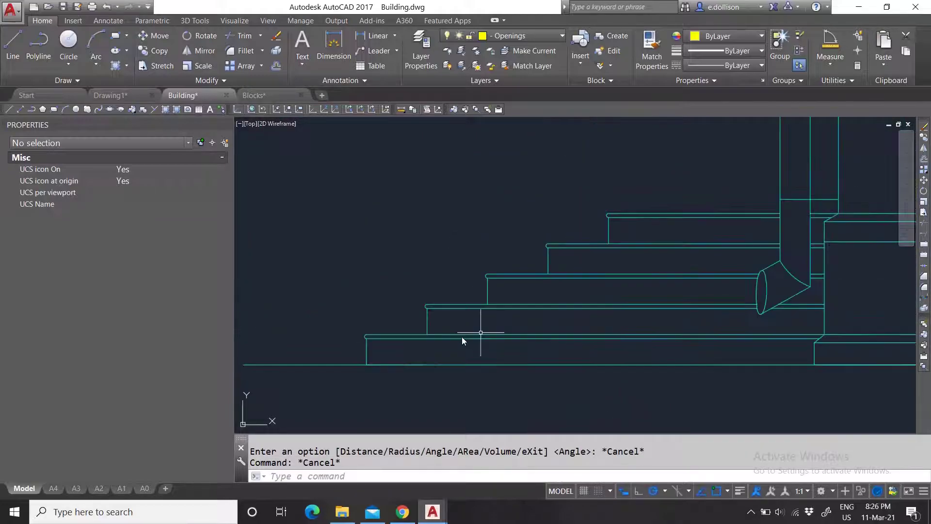
pyautogui.scroll(2, 390, 334)
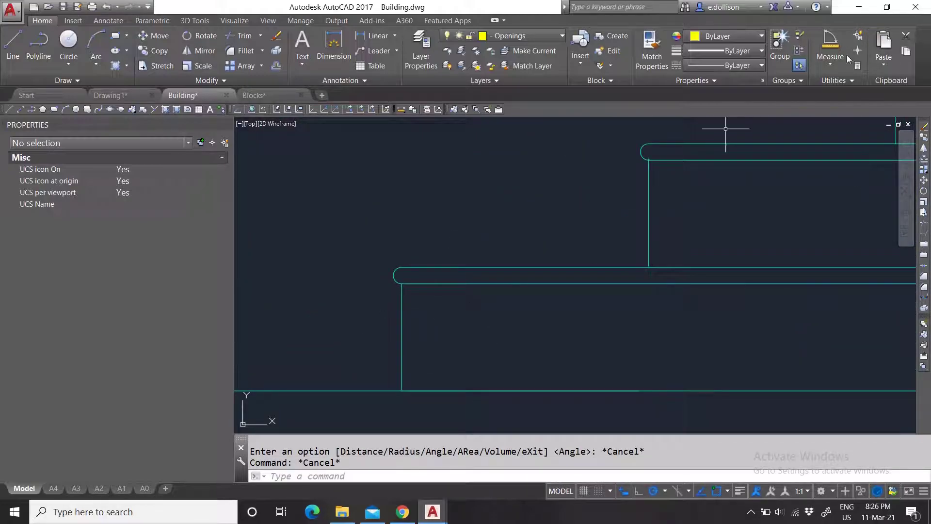
pyautogui.click(830, 60)
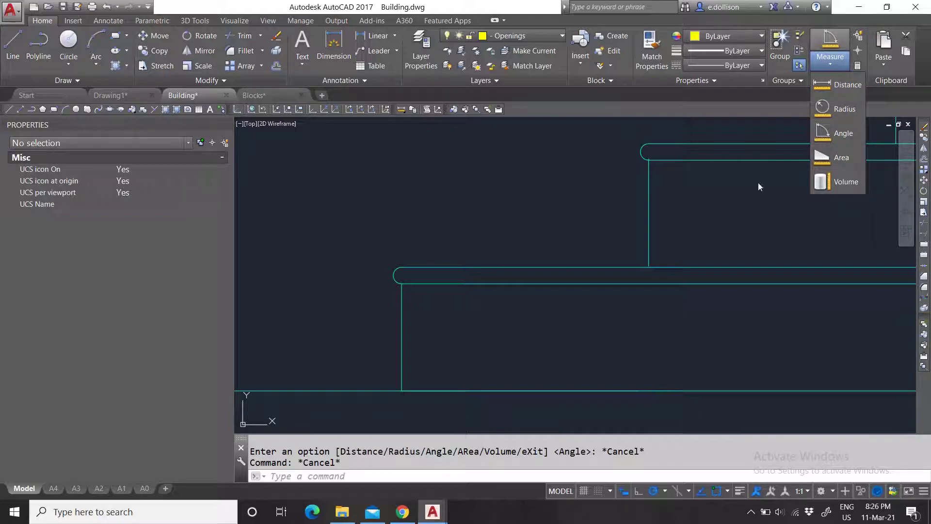
pyautogui.press('Escape')
pyautogui.press('Escape')
pyautogui.scroll(-4, 469, 335)
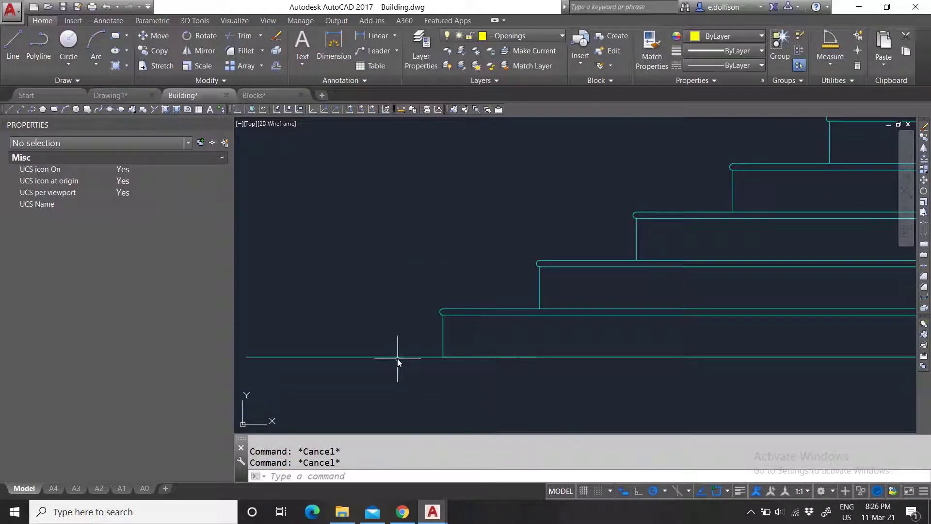
pyautogui.scroll(2, 450, 339)
pyautogui.scroll(4, 450, 343)
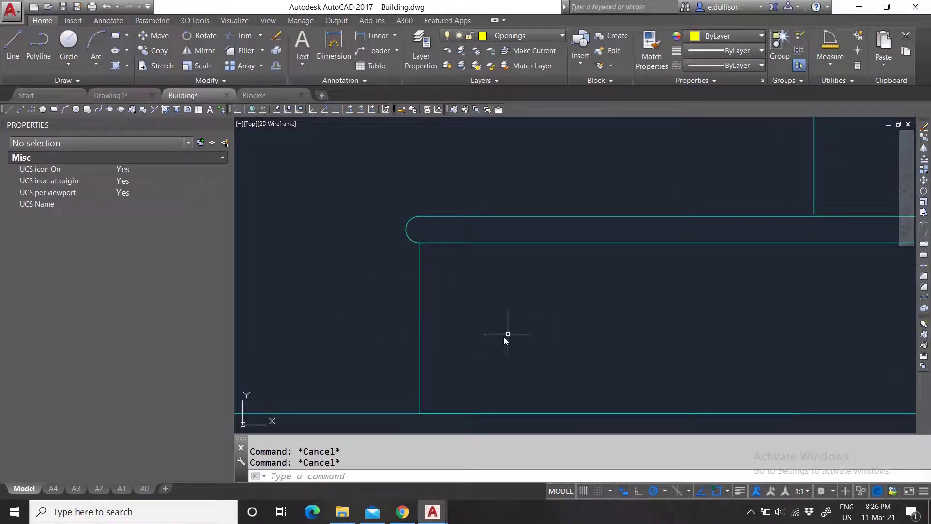
# - Try to measure the lowest riser face's area, picking its outer bottom corner, the riser's upper corner, and the bottom corner at the plinth
pyautogui.click(826, 66)
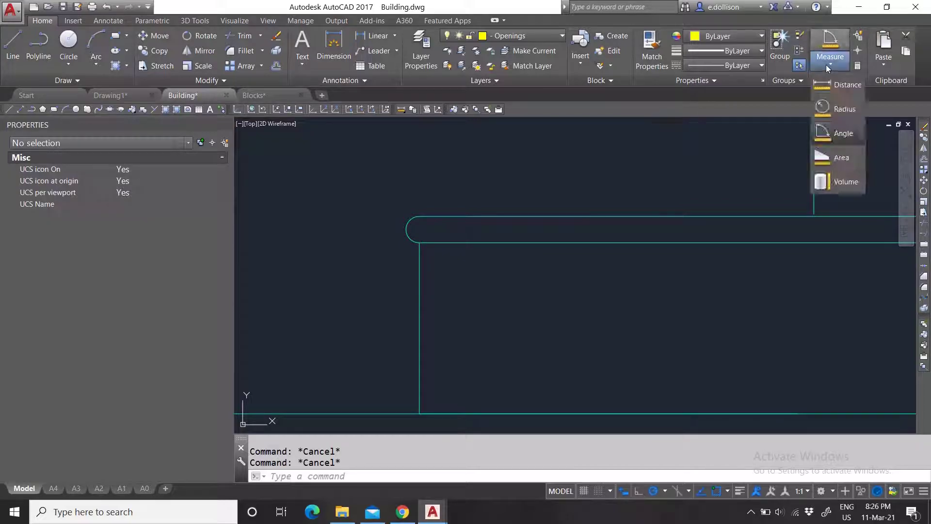
pyautogui.click(837, 158)
pyautogui.scroll(-8, 368, 314)
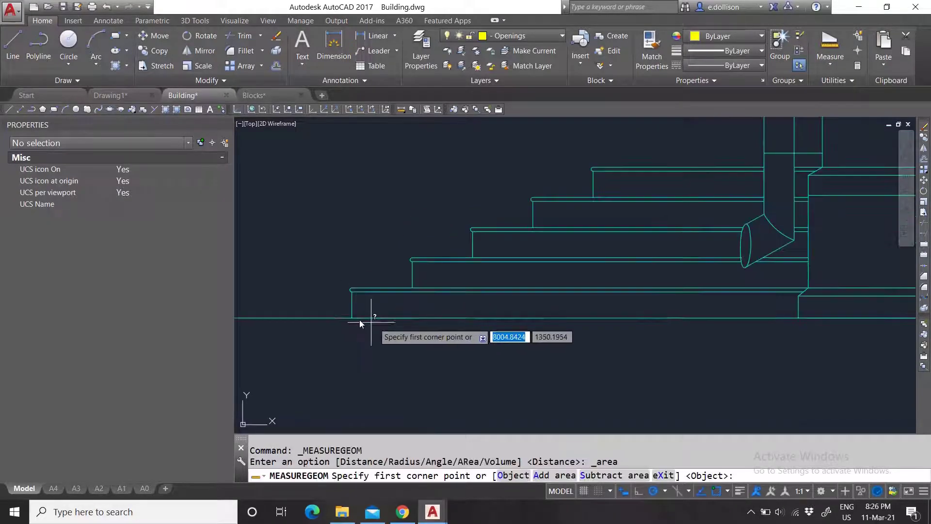
pyautogui.scroll(4, 371, 311)
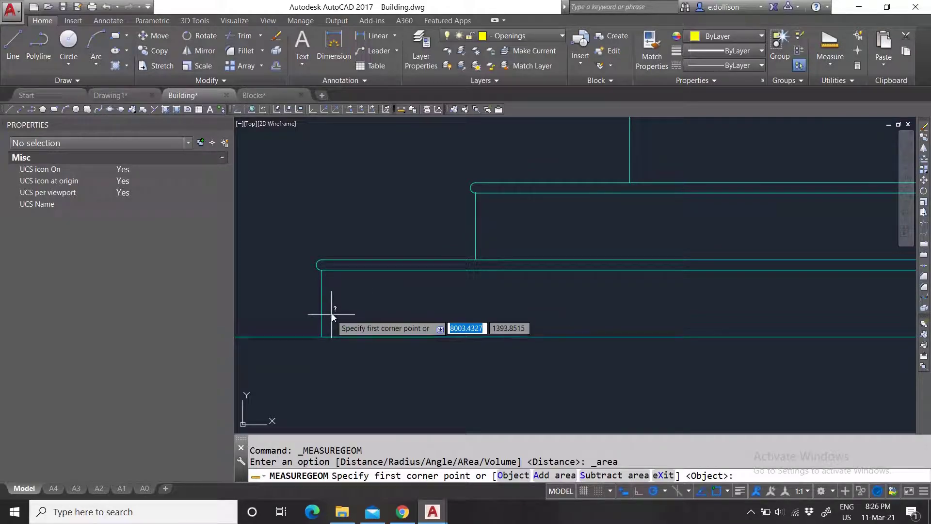
pyautogui.scroll(4, 316, 317)
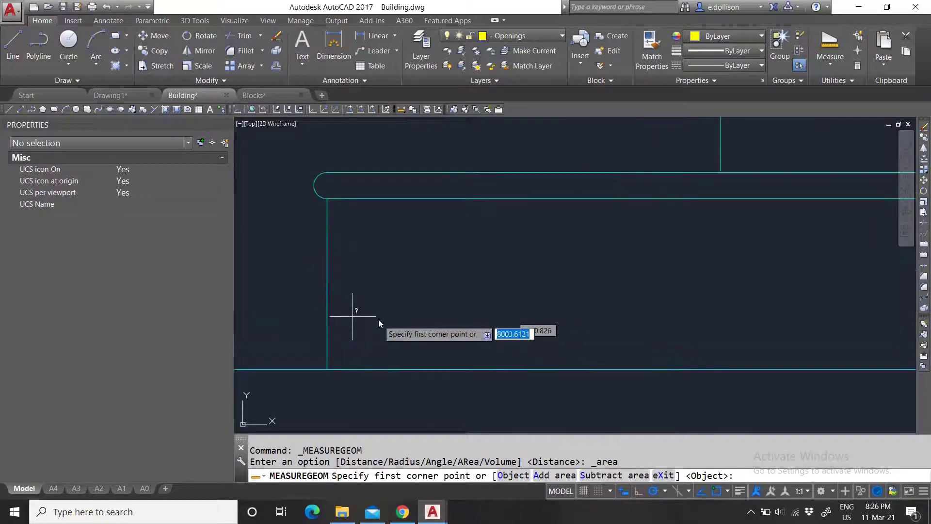
pyautogui.click(327, 368)
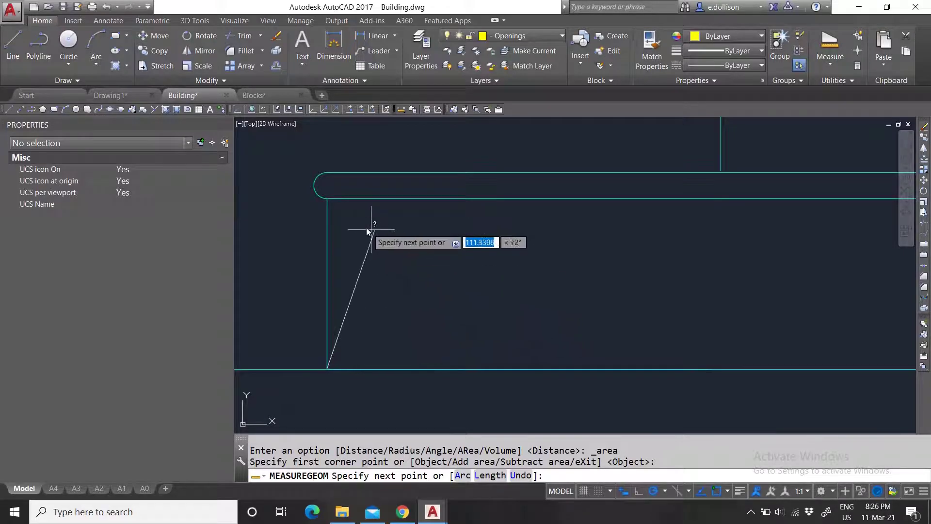
pyautogui.scroll(-6, 446, 349)
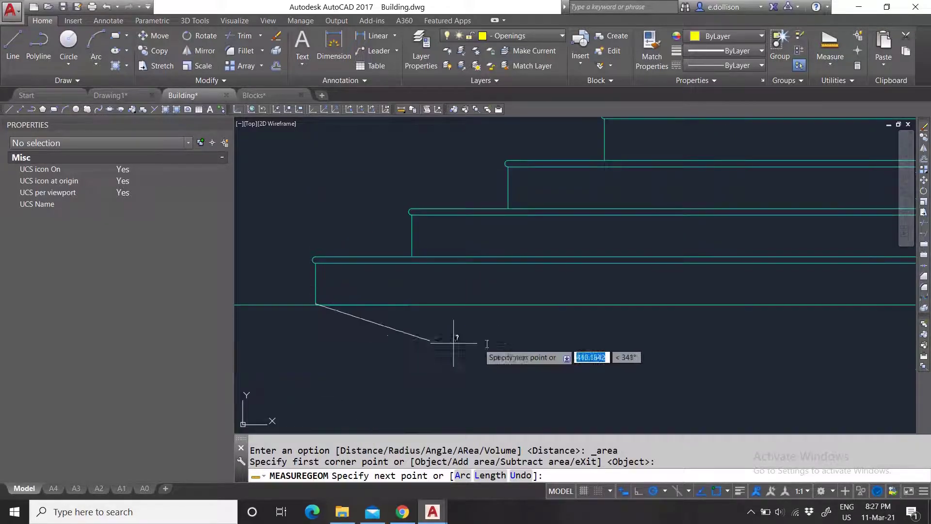
pyautogui.scroll(-3, 679, 351)
pyautogui.scroll(3, 509, 359)
pyautogui.scroll(4, 424, 322)
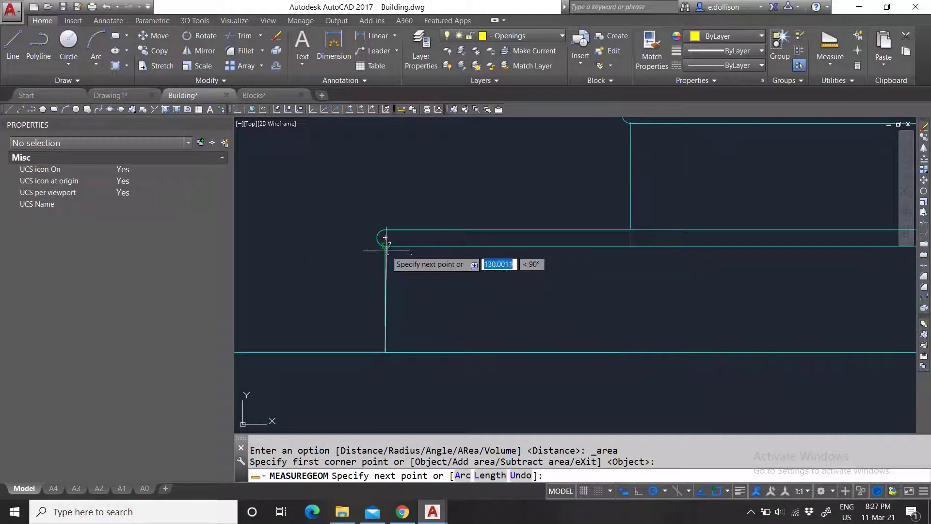
pyautogui.click(385, 246)
pyautogui.scroll(-5, 551, 308)
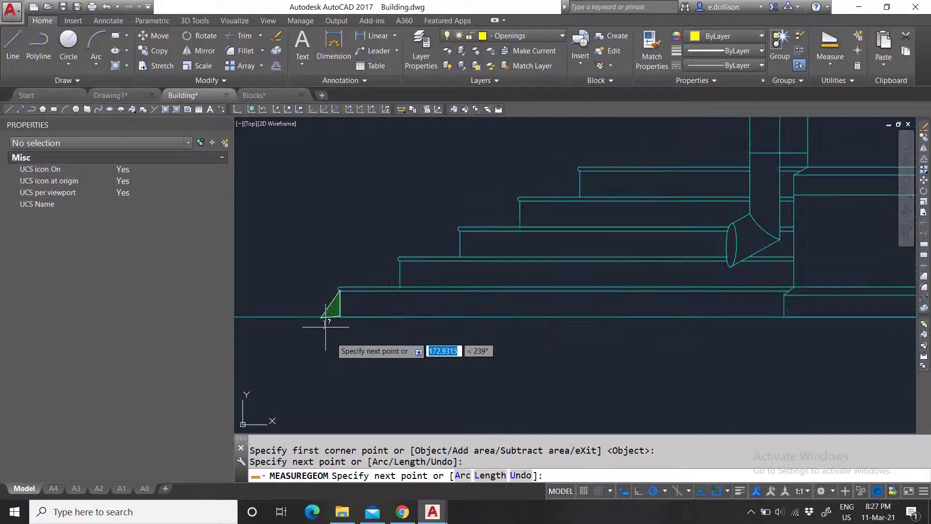
pyautogui.scroll(3, 379, 320)
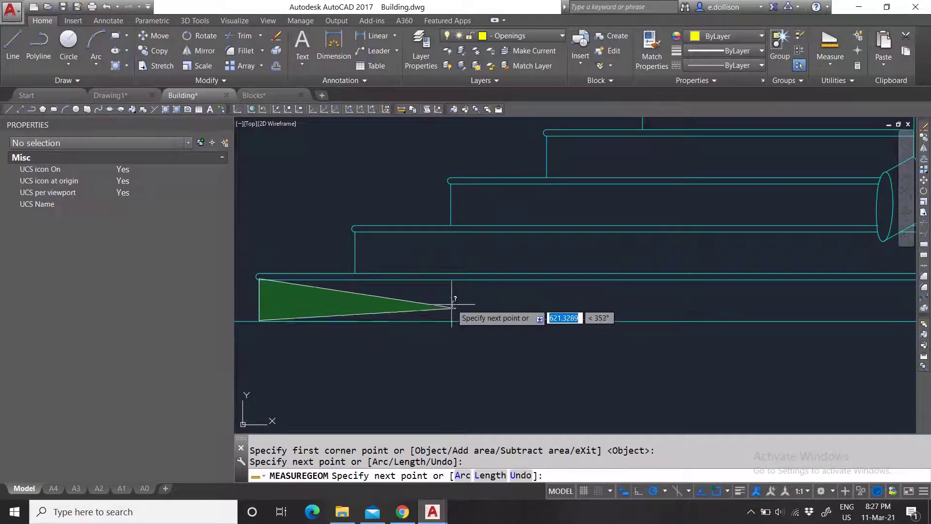
pyautogui.scroll(-3, 623, 349)
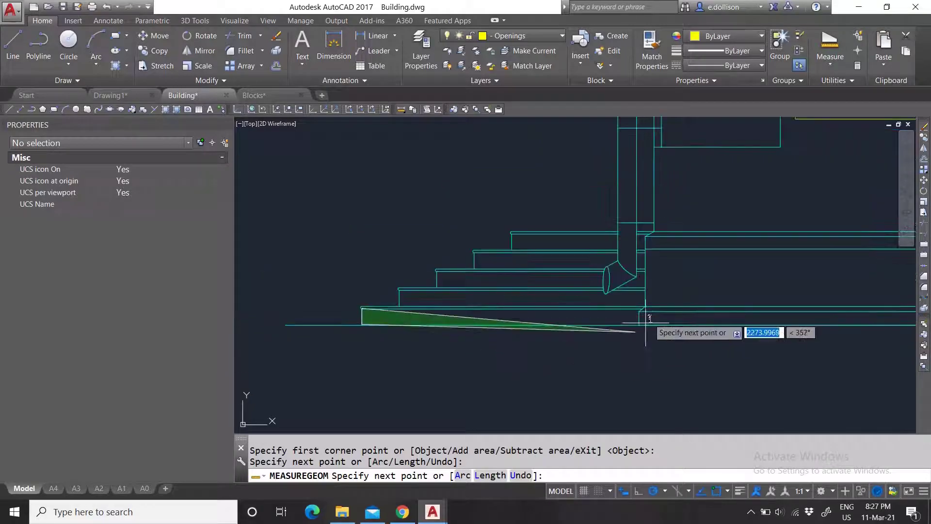
pyautogui.scroll(5, 613, 349)
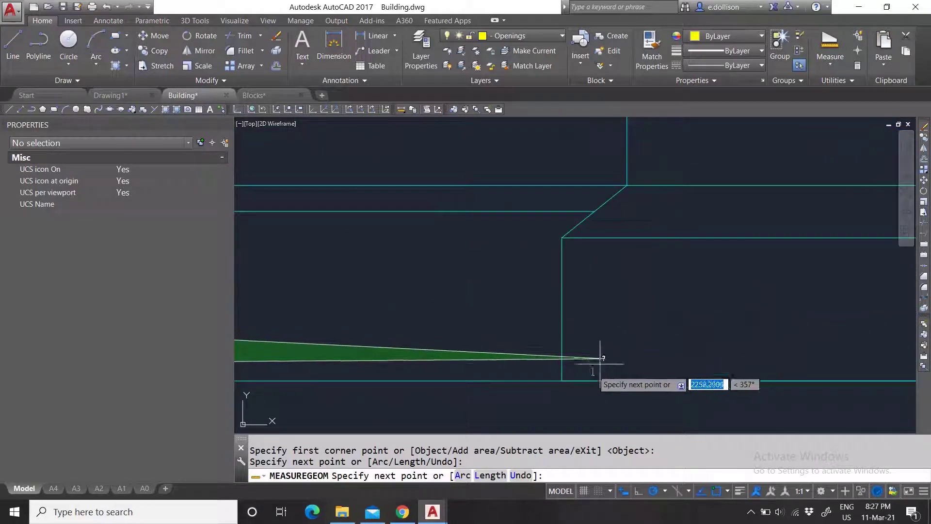
pyautogui.click(561, 381)
pyautogui.scroll(-4, 675, 301)
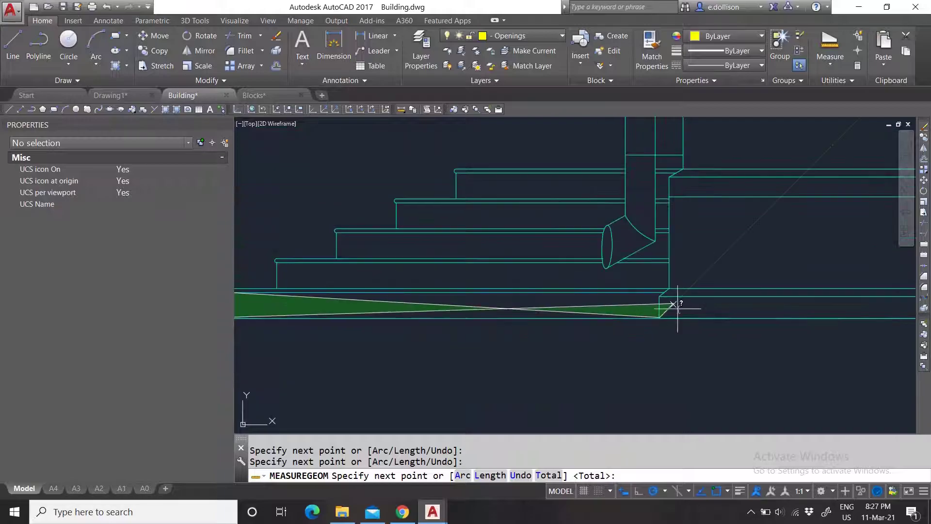
pyautogui.scroll(3, 644, 315)
pyautogui.scroll(3, 674, 373)
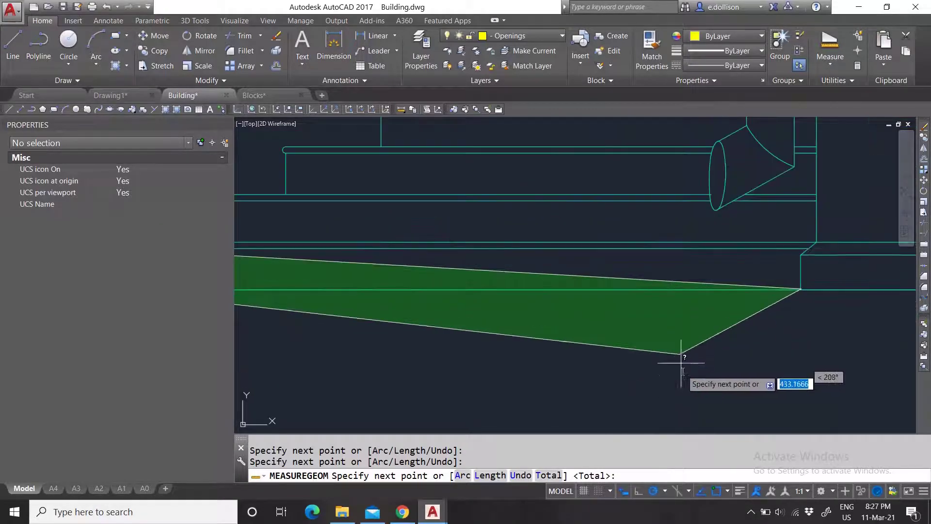
pyautogui.scroll(-2, 706, 339)
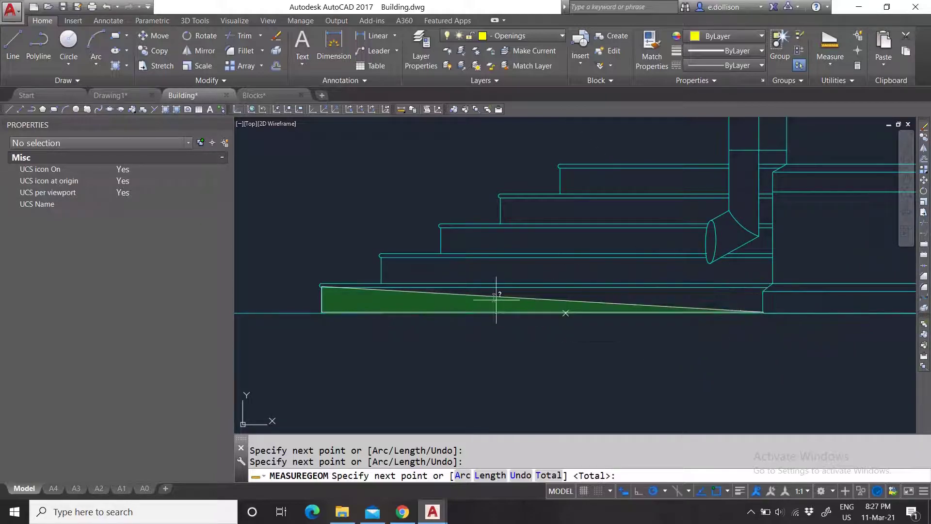
pyautogui.press('Escape')
# - Measure the area of the lowest step's face below the tread by picking its corners in order around the outline, and exit the command
pyautogui.click(830, 48)
pyautogui.click(321, 314)
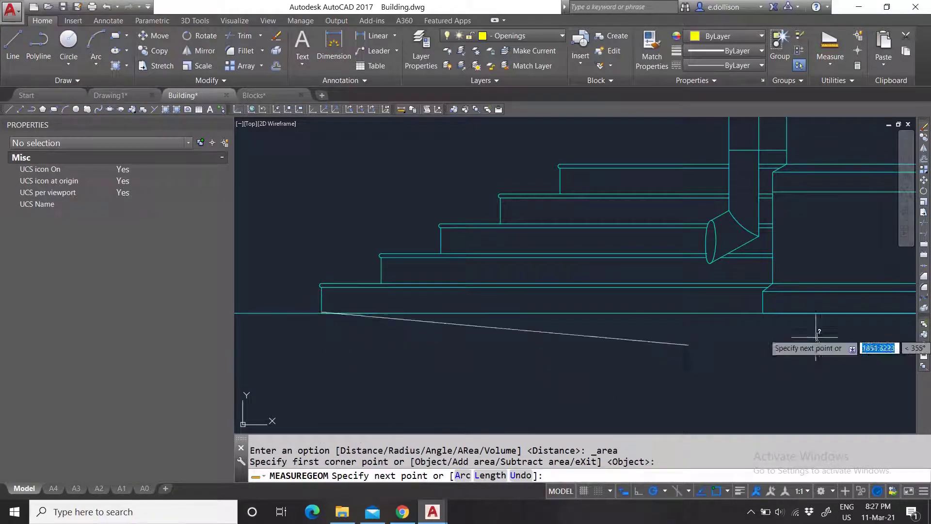
pyautogui.scroll(5, 795, 306)
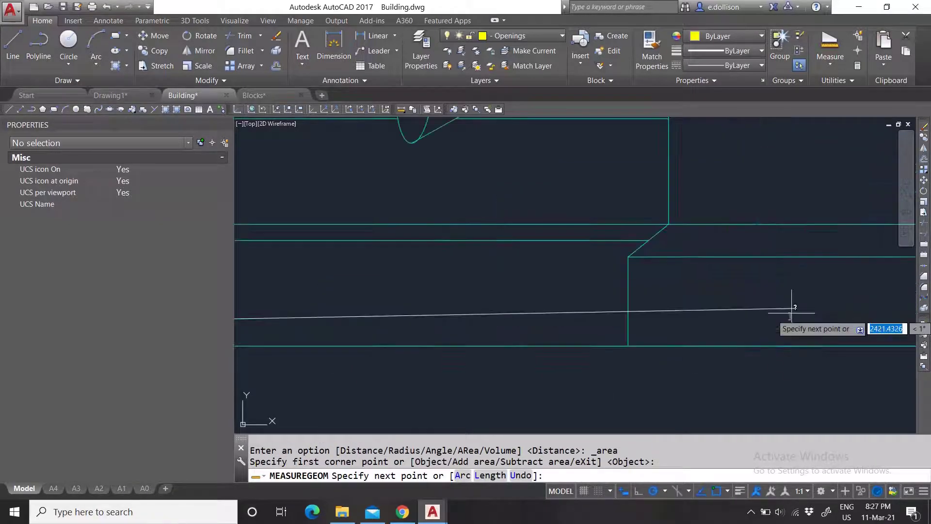
pyautogui.click(628, 346)
pyautogui.click(627, 259)
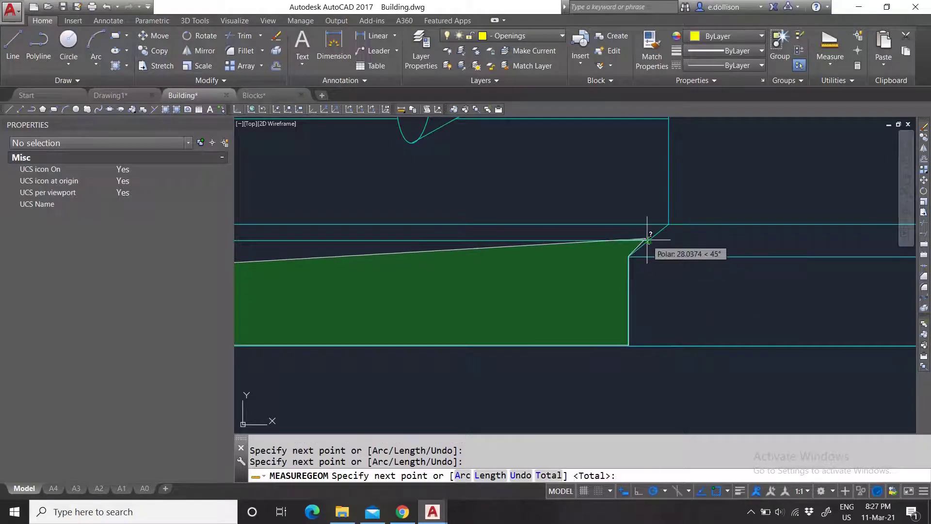
pyautogui.scroll(-4, 748, 305)
pyautogui.scroll(-3, 748, 307)
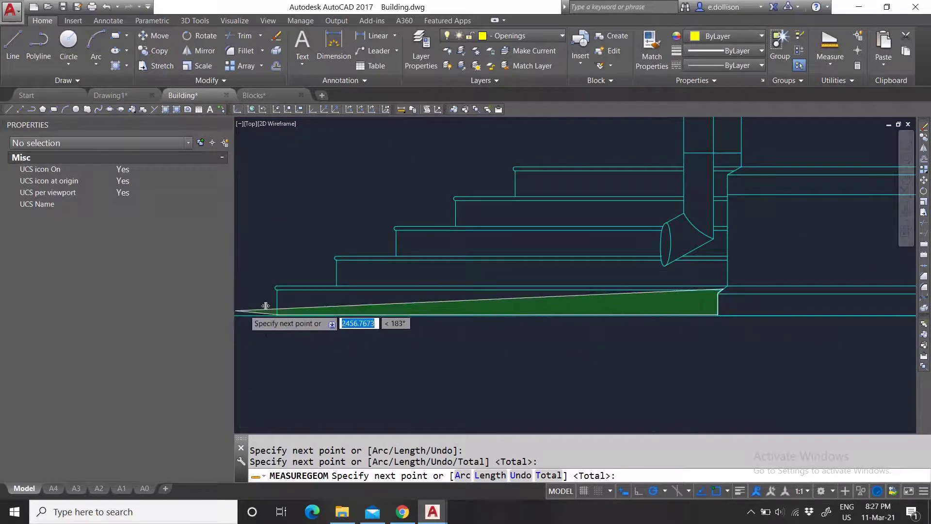
pyautogui.scroll(6, 270, 262)
pyautogui.click(270, 260)
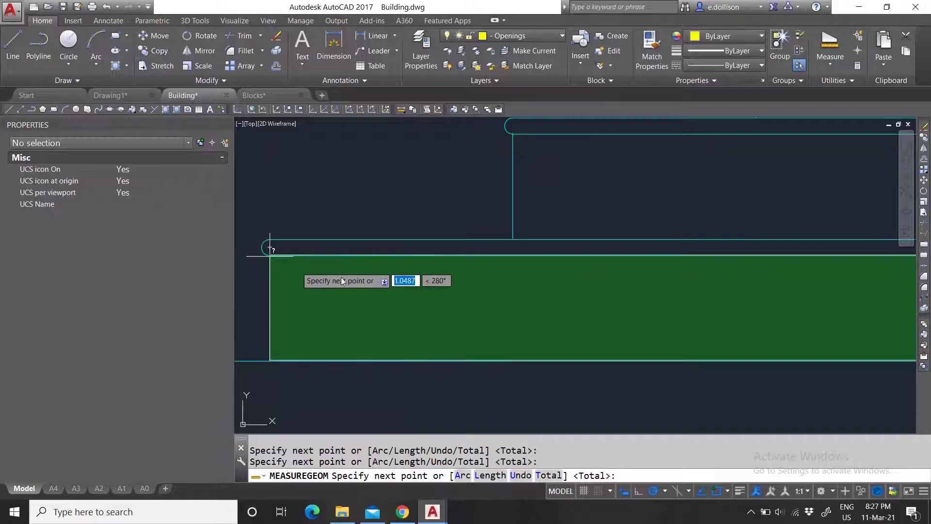
pyautogui.scroll(-5, 291, 264)
pyautogui.scroll(2, 320, 333)
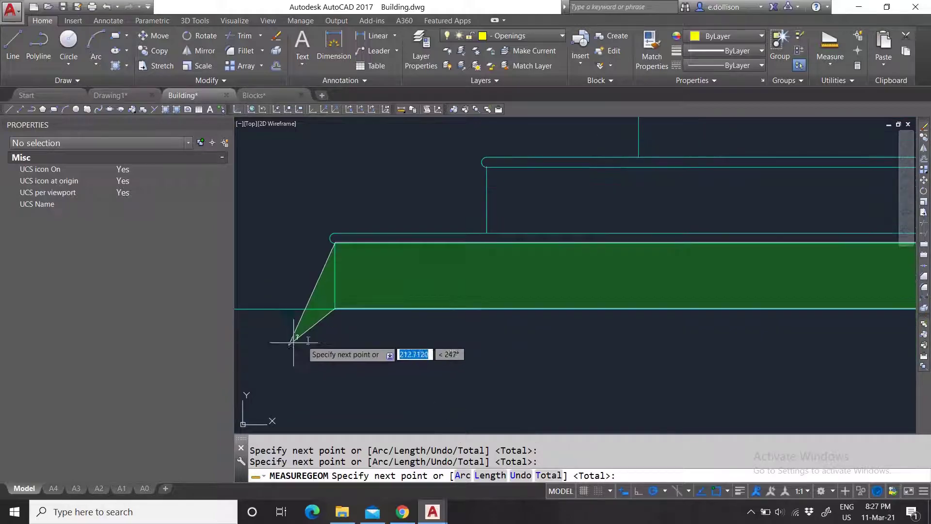
pyautogui.scroll(-2, 301, 340)
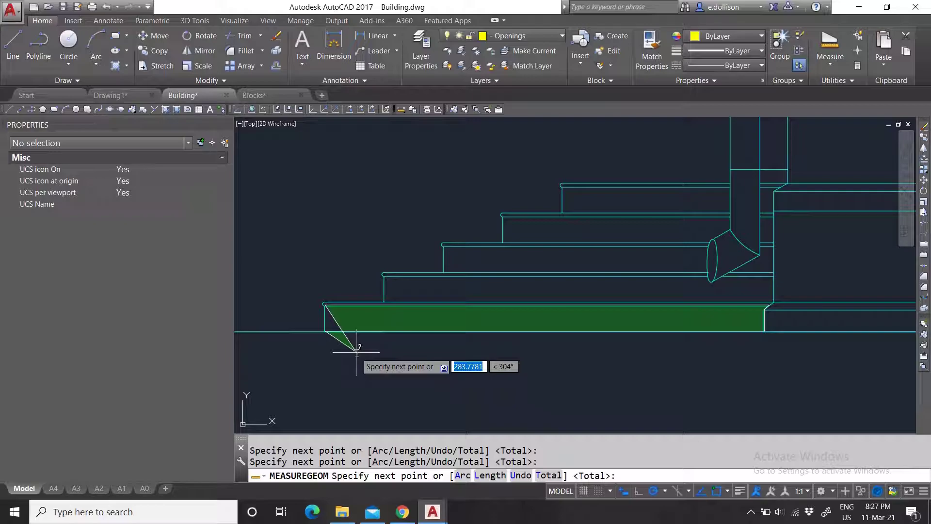
pyautogui.press('Return')
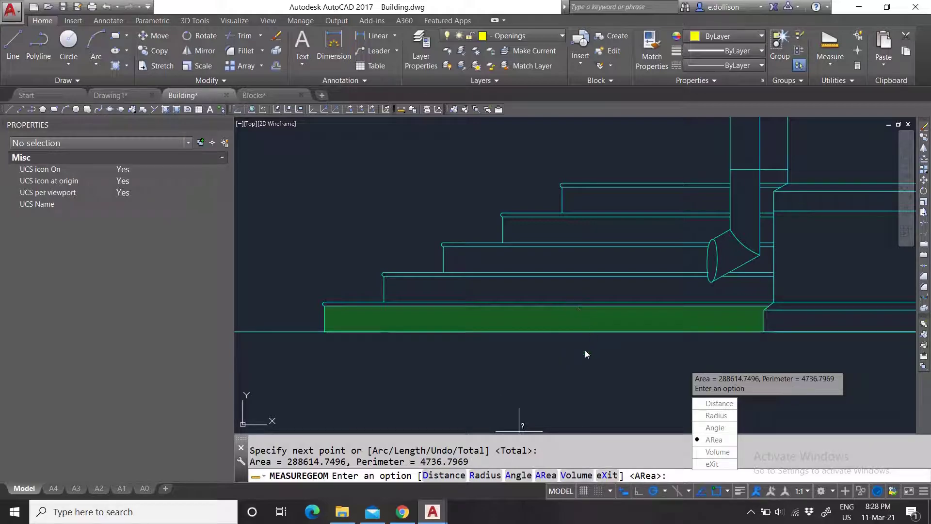
pyautogui.press('Escape')
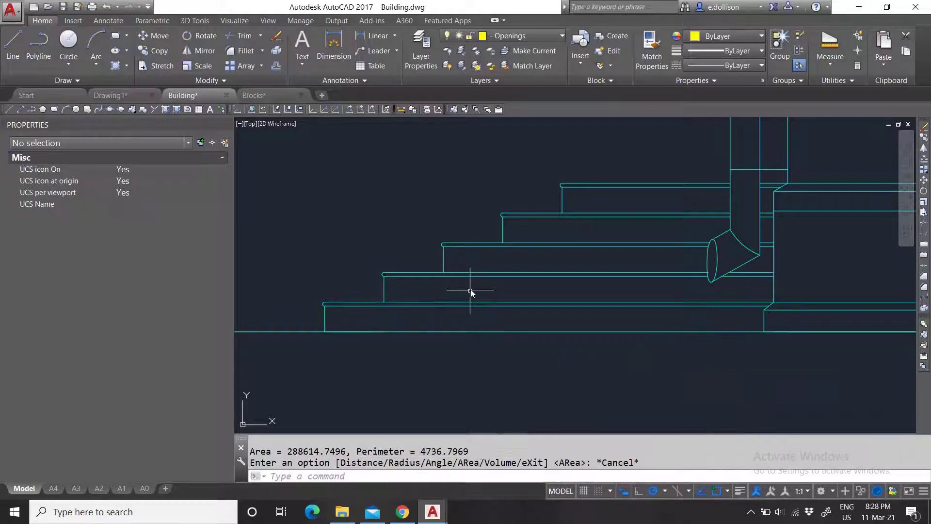
pyautogui.scroll(-5, 460, 319)
pyautogui.scroll(2, 517, 307)
pyautogui.scroll(-5, 480, 318)
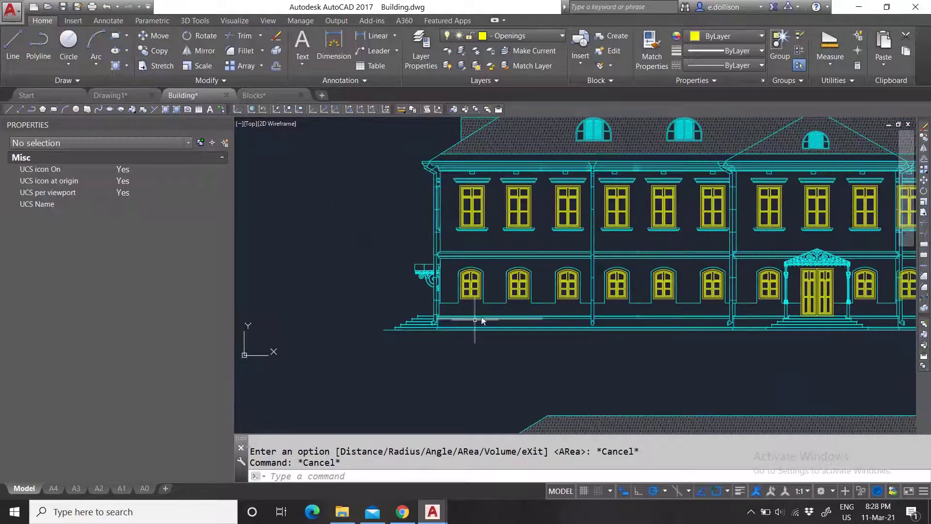
pyautogui.scroll(6, 455, 347)
pyautogui.scroll(-4, 418, 309)
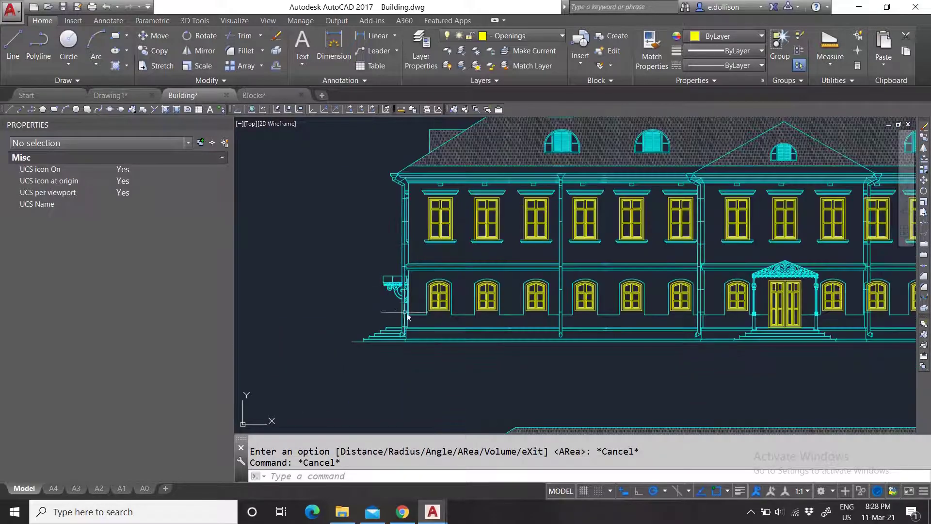
pyautogui.scroll(4, 444, 322)
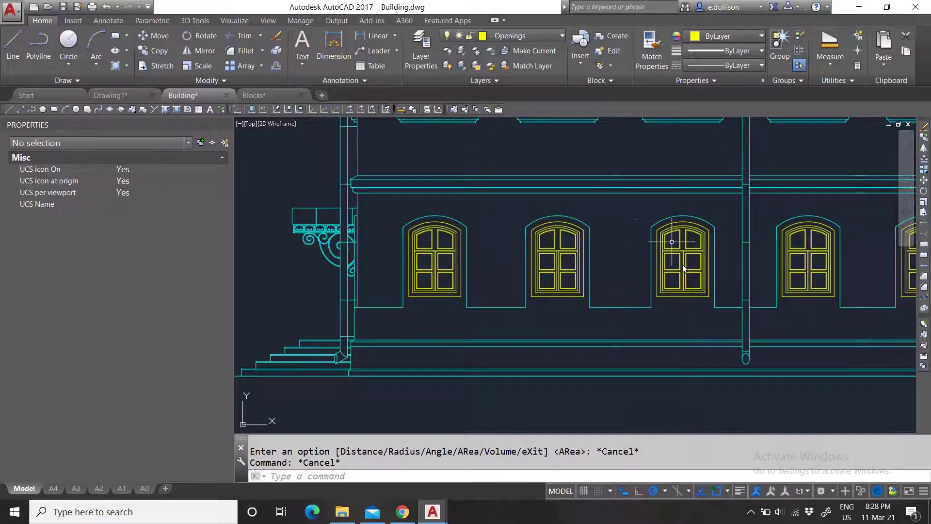
# - Try to measure the wall area beside the stairs, picking corners from above the plinth along the recess outline up to the first window arch's near end
pyautogui.click(829, 48)
pyautogui.scroll(2, 359, 342)
pyautogui.scroll(2, 359, 342)
pyautogui.click(360, 354)
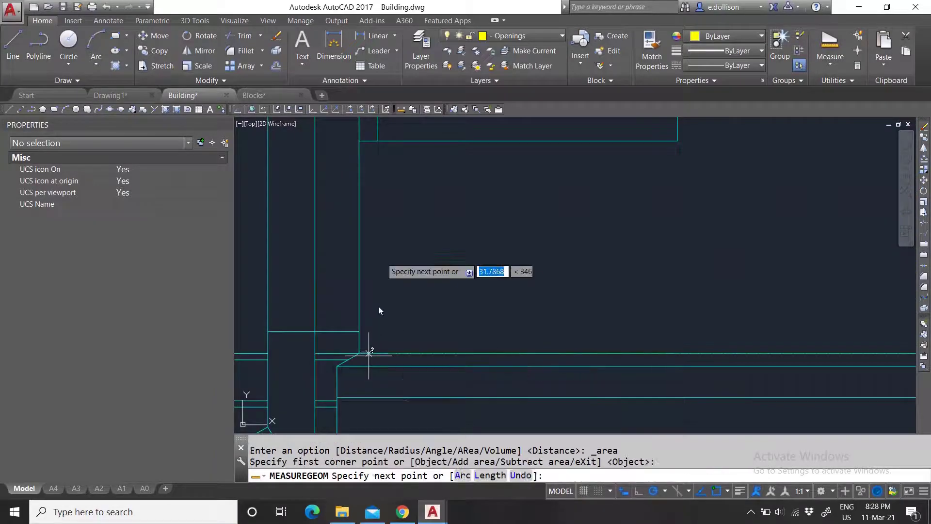
pyautogui.click(359, 141)
pyautogui.scroll(-3, 362, 298)
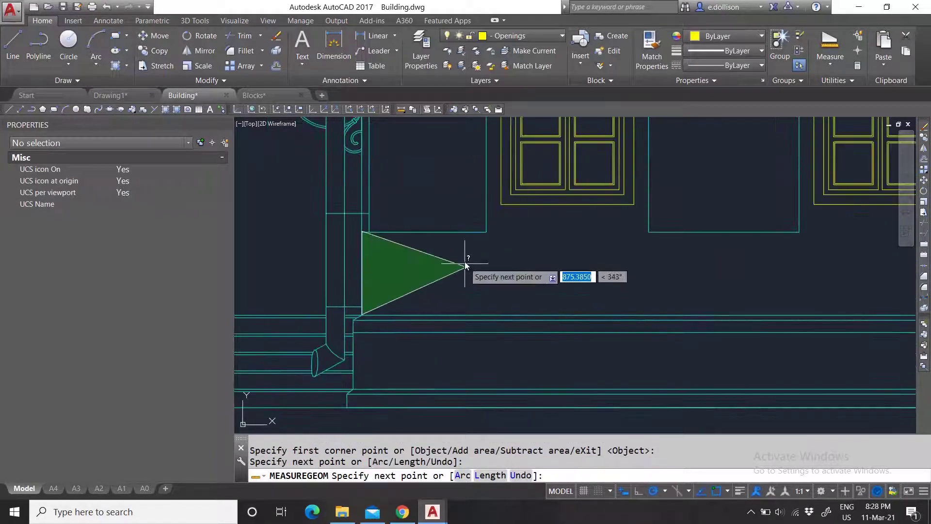
pyautogui.click(486, 233)
pyautogui.scroll(2, 508, 244)
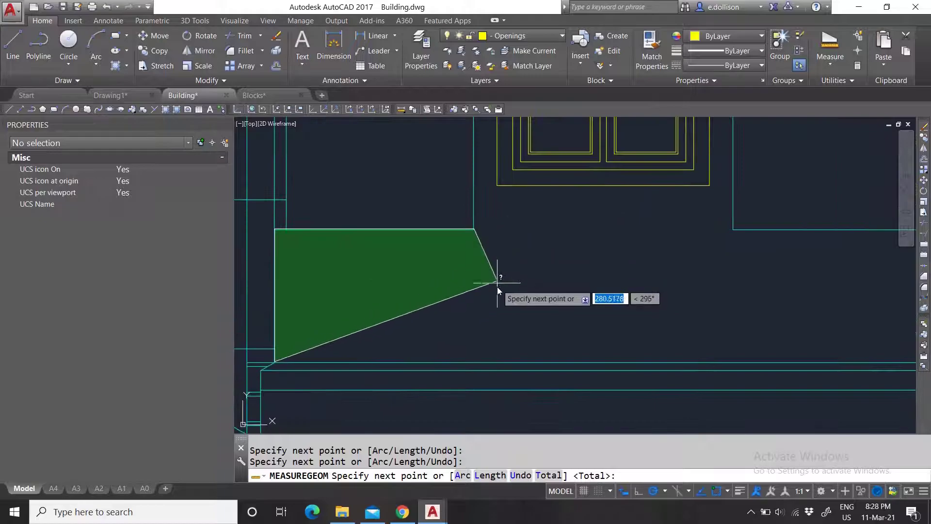
pyautogui.scroll(-2, 512, 310)
pyautogui.scroll(2, 510, 315)
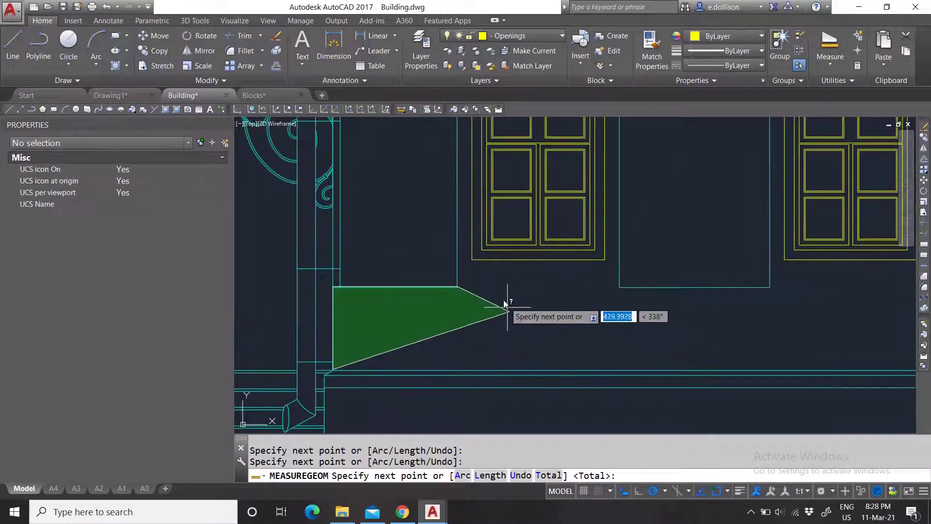
pyautogui.scroll(-2, 499, 306)
pyautogui.click(463, 186)
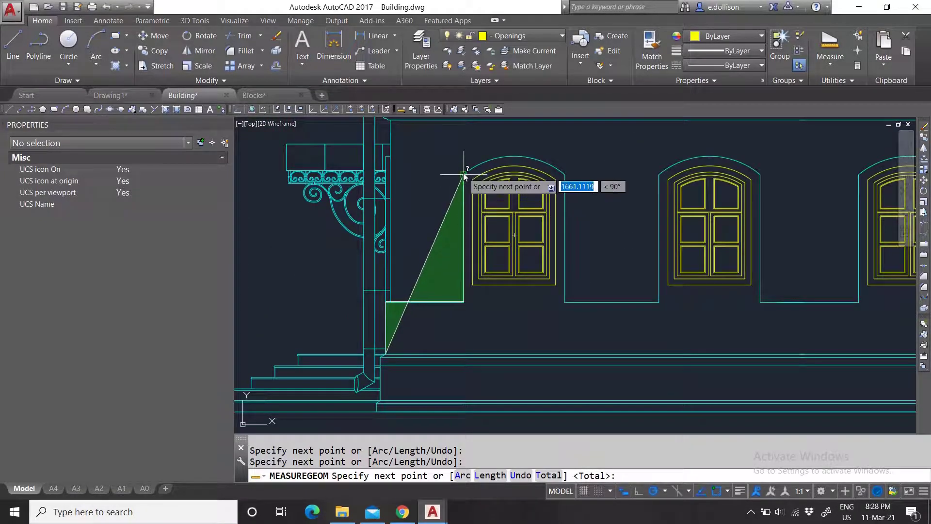
pyautogui.scroll(2, 519, 162)
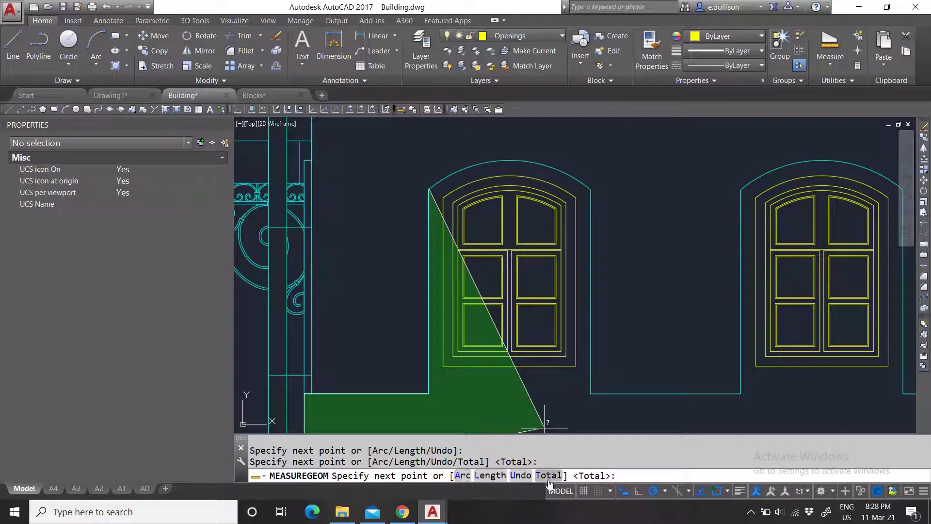
# - Try to trace the window arch with a centre-based arc segment, using the arch's midpoint as centre and its far end as endpoint, and cancel
pyautogui.click(460, 476)
pyautogui.scroll(5, 509, 155)
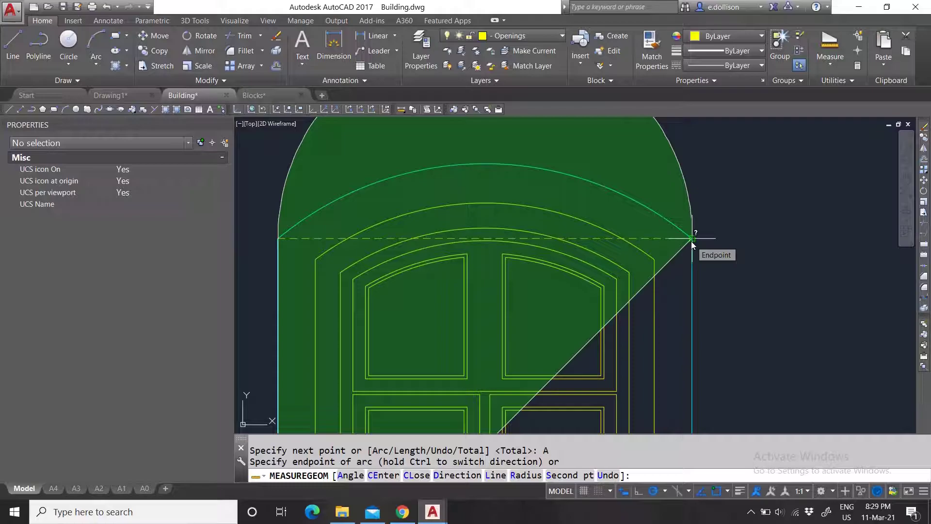
pyautogui.click(692, 239)
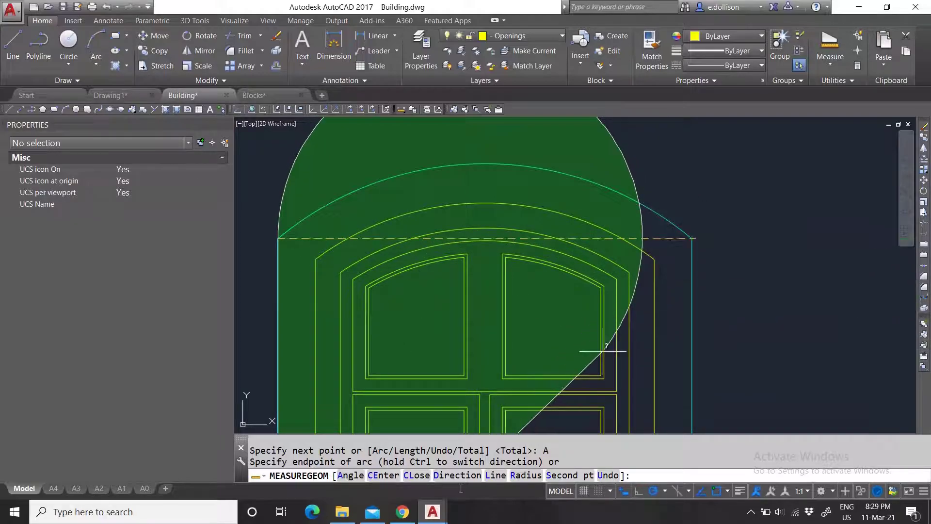
pyautogui.click(380, 476)
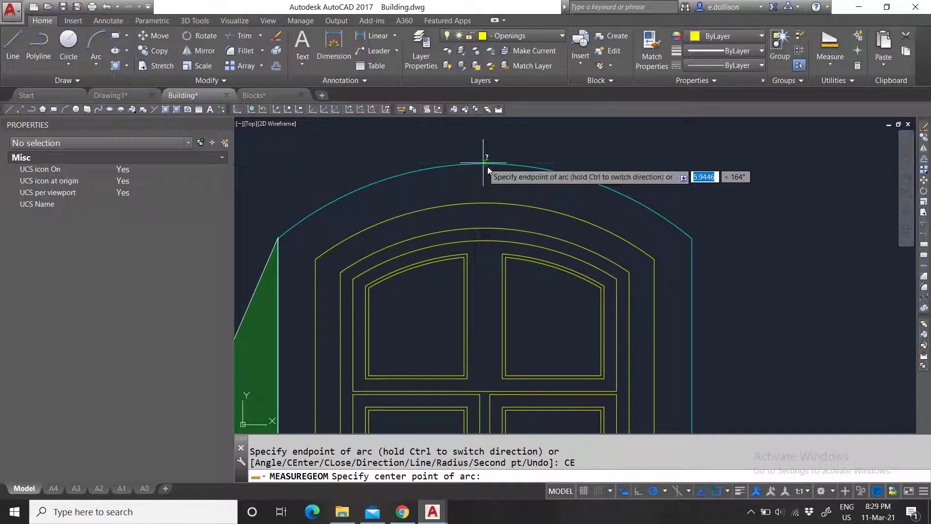
pyautogui.click(485, 164)
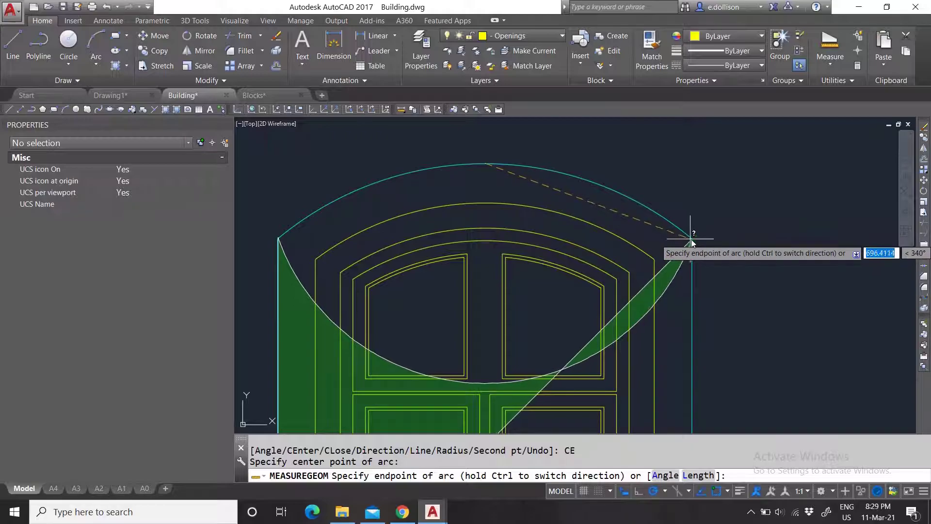
pyautogui.click(689, 238)
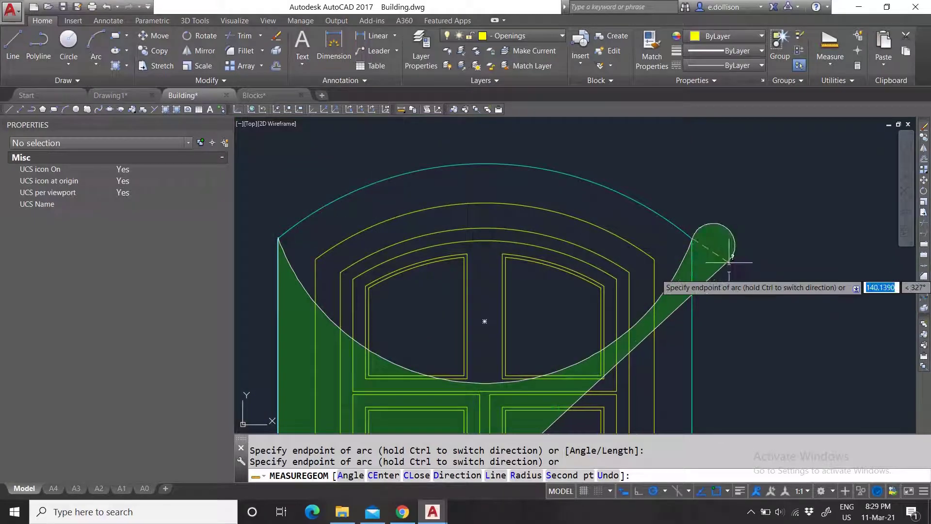
pyautogui.press('Escape')
pyautogui.press('Escape')
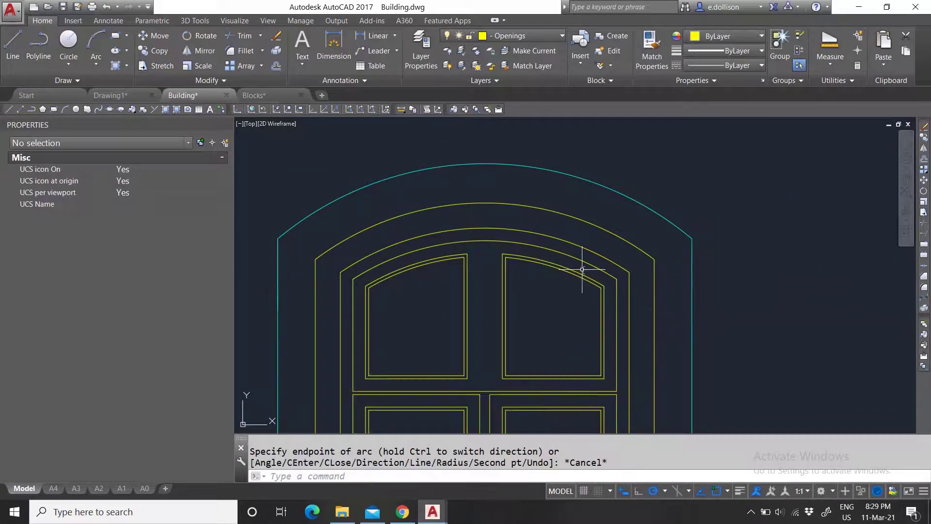
# - Start an area measurement at the first window arch's stair-side end and trace the outer arch by its true centre and opposite end
pyautogui.click(816, 55)
pyautogui.scroll(-4, 491, 220)
pyautogui.scroll(3, 464, 282)
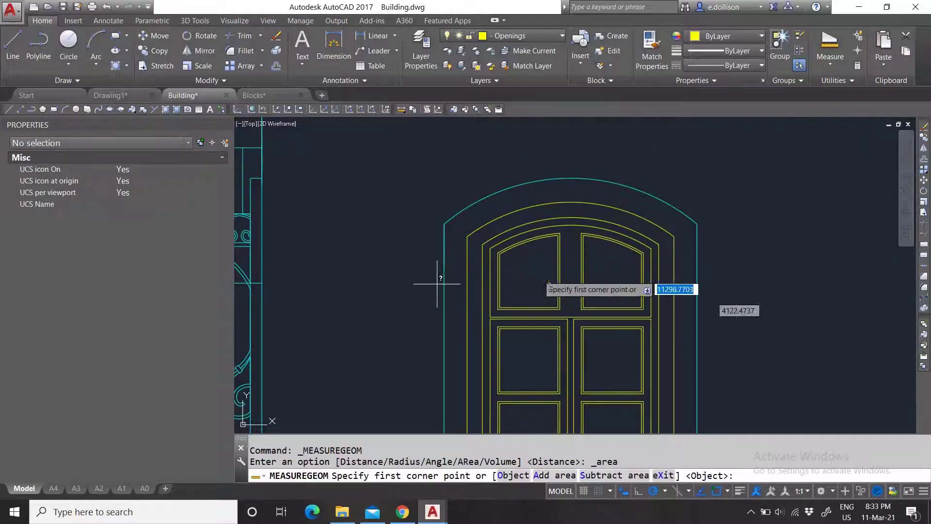
pyautogui.scroll(-4, 465, 264)
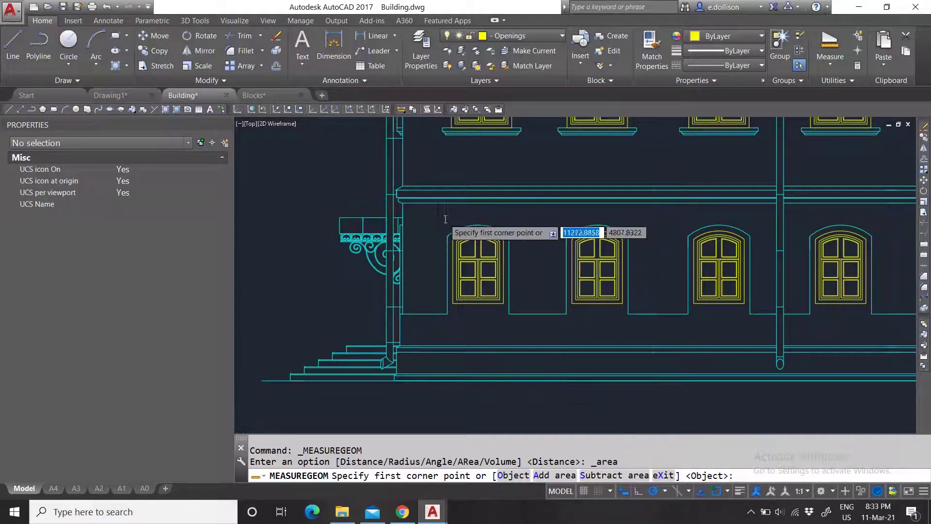
pyautogui.scroll(8, 446, 254)
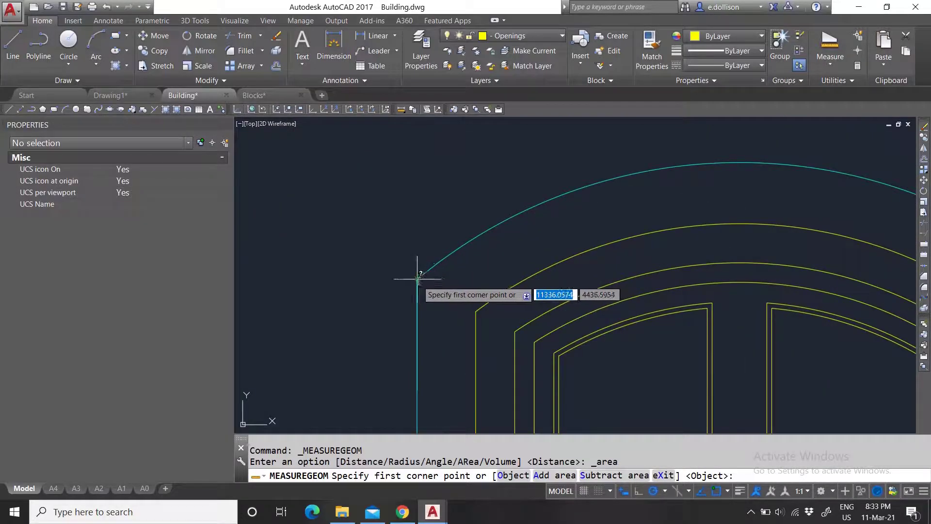
pyautogui.click(418, 277)
pyautogui.scroll(-6, 383, 322)
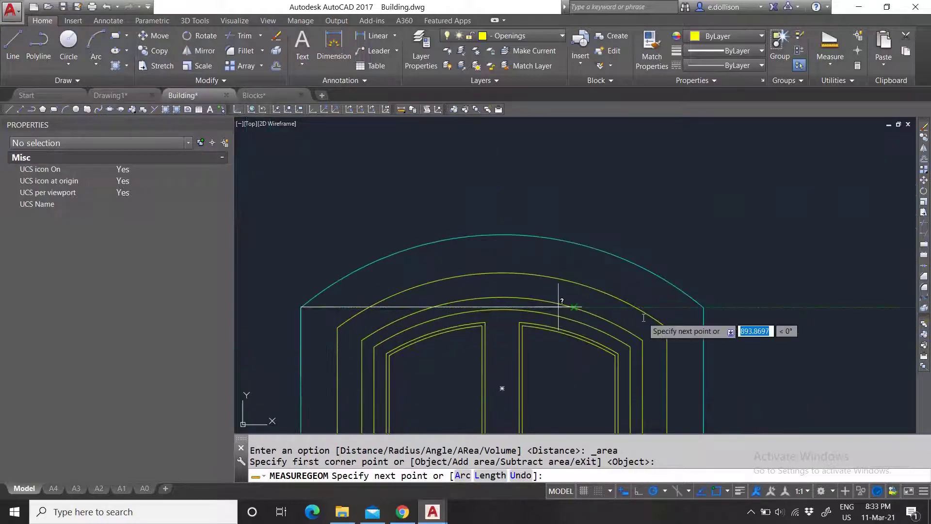
pyautogui.scroll(2, 437, 398)
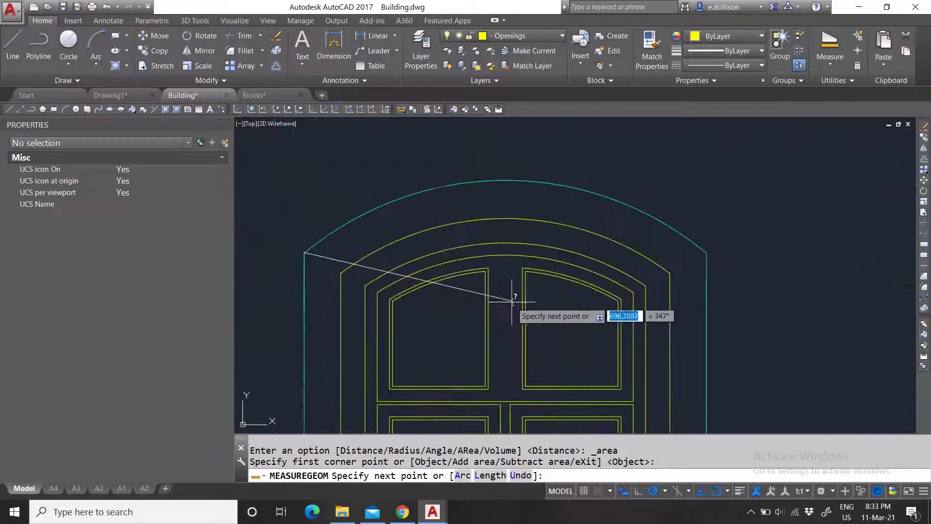
pyautogui.click(463, 476)
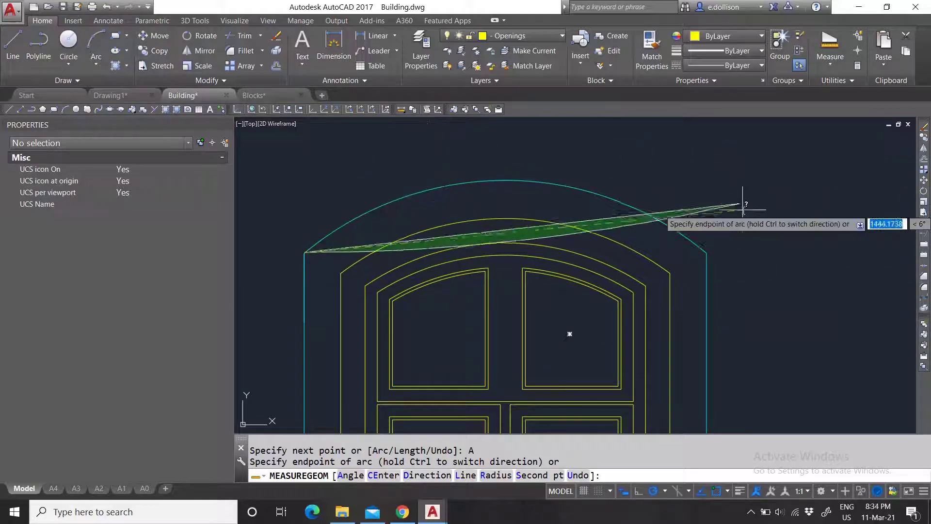
pyautogui.scroll(-4, 482, 274)
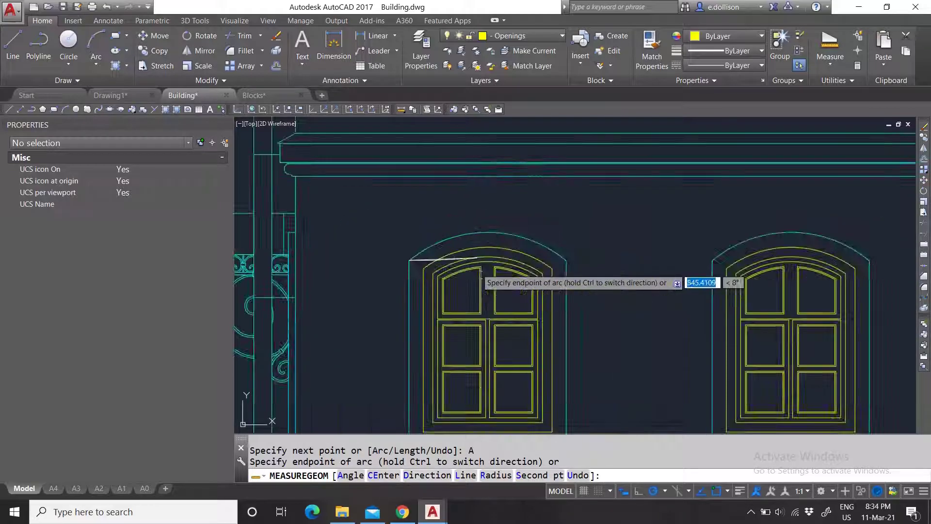
pyautogui.click(385, 476)
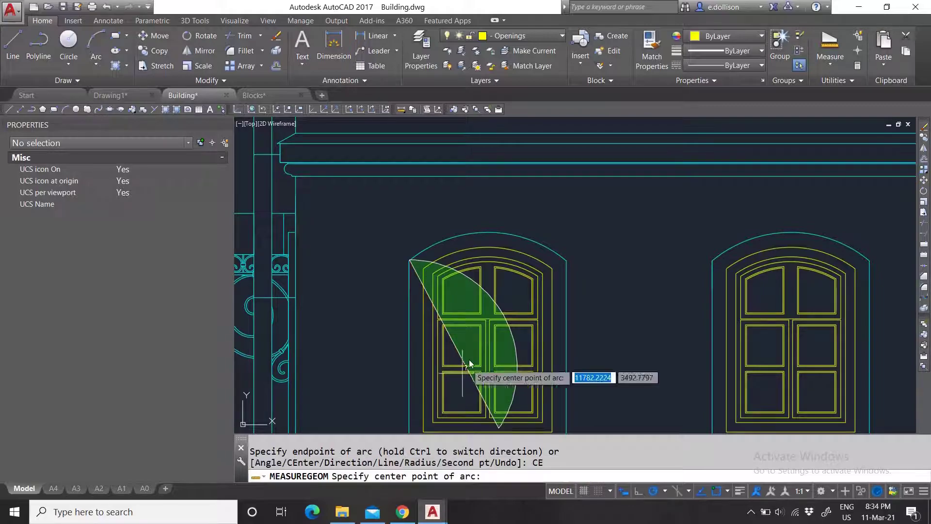
pyautogui.scroll(4, 499, 270)
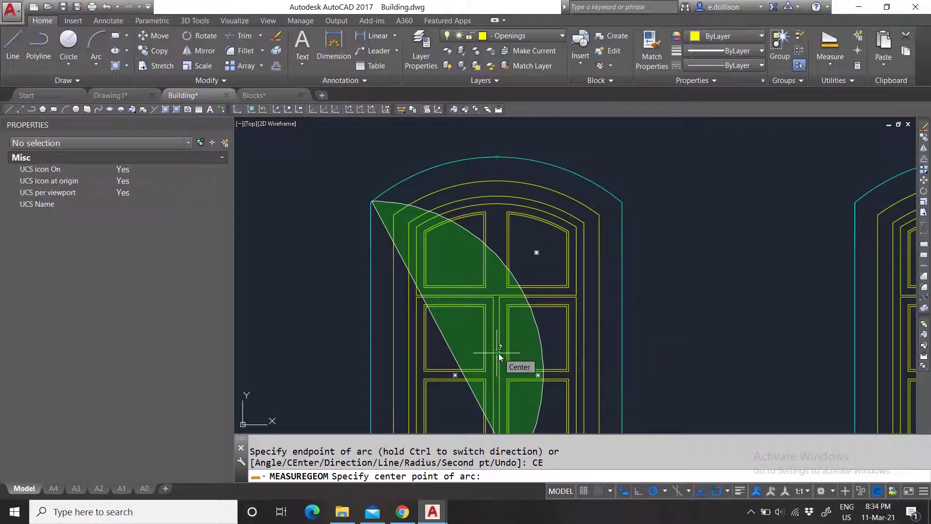
pyautogui.click(498, 353)
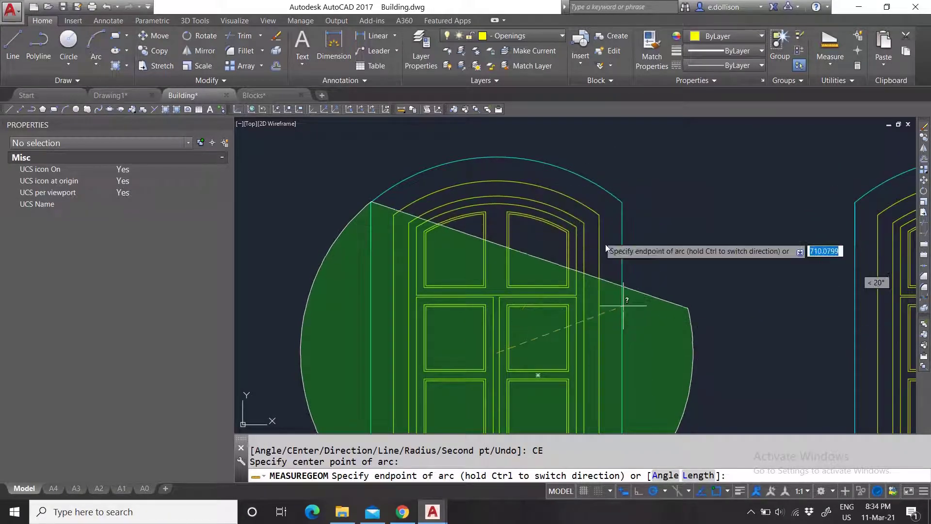
pyautogui.scroll(-4, 600, 240)
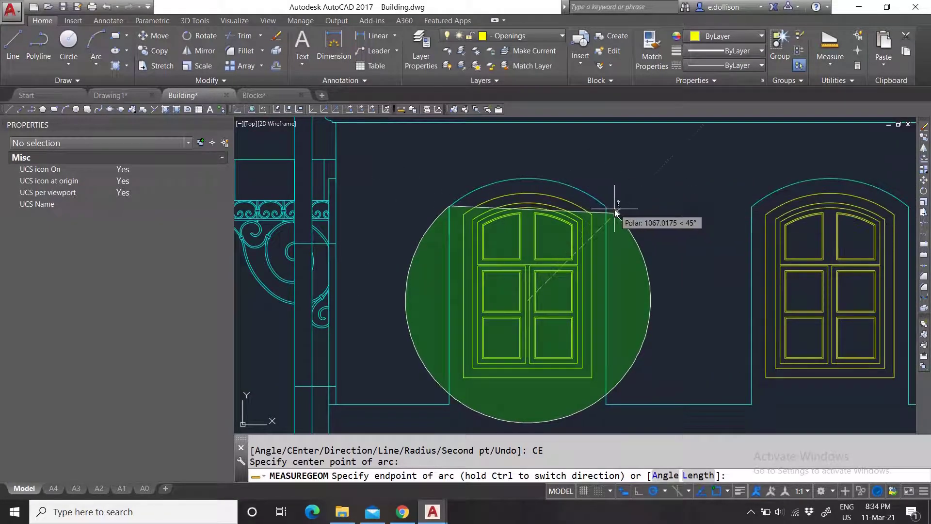
pyautogui.scroll(4, 611, 199)
pyautogui.scroll(-2, 620, 218)
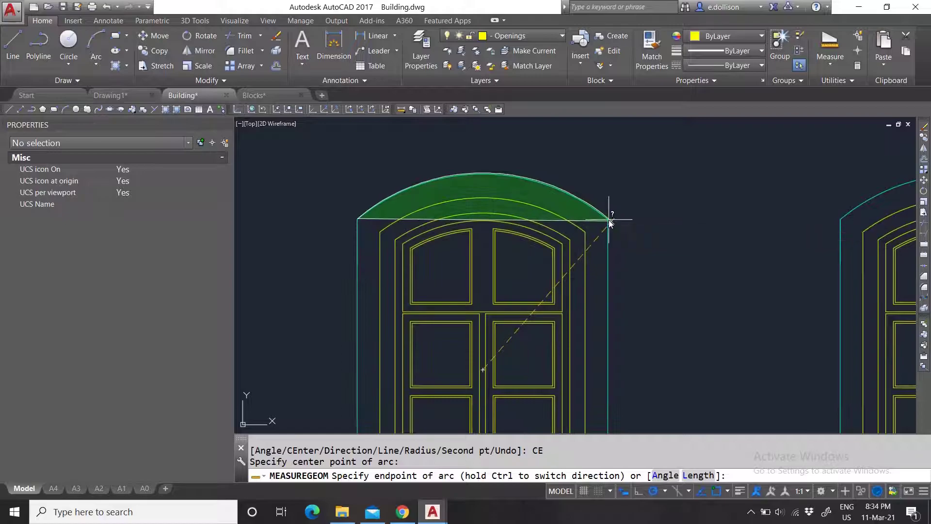
pyautogui.click(608, 221)
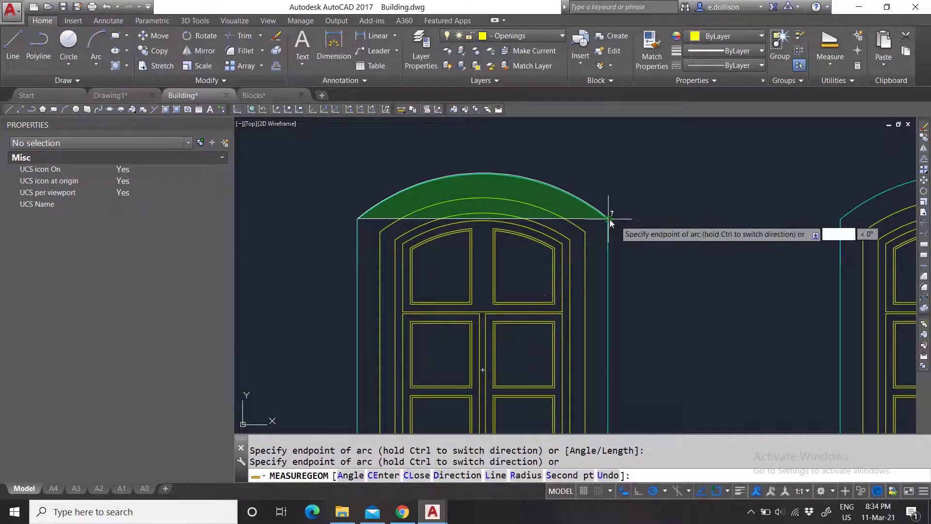
# - Switch to line segments, pick the window recess's two bottom corners to complete the area measurement, and exit the command
pyautogui.scroll(-4, 502, 244)
pyautogui.scroll(2, 529, 298)
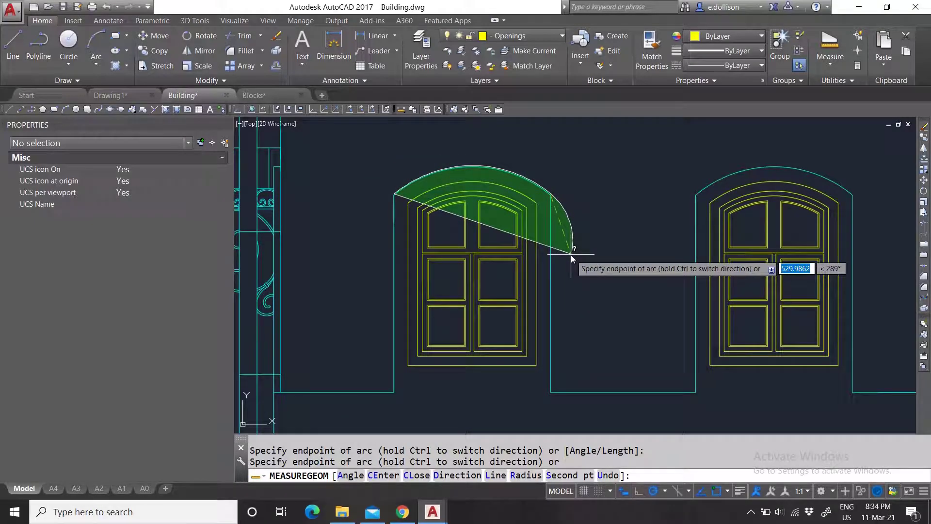
pyautogui.click(500, 481)
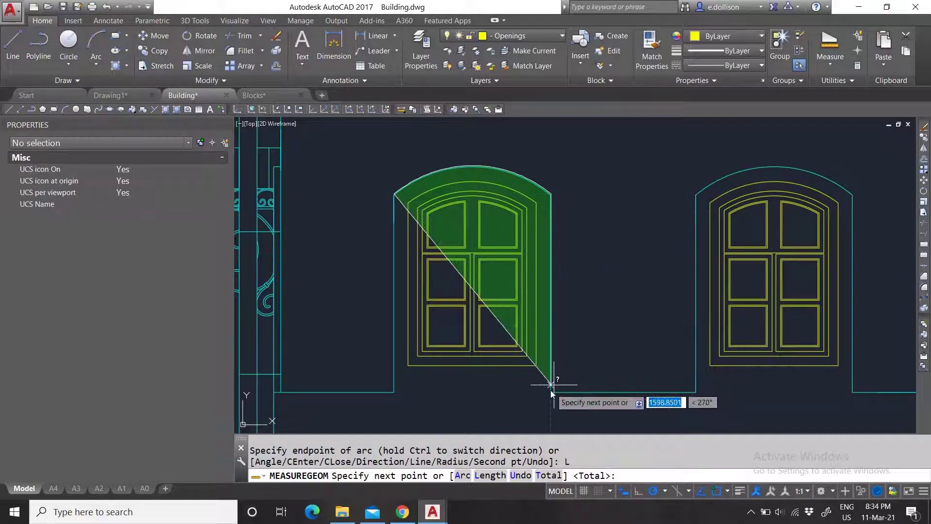
pyautogui.click(551, 392)
pyautogui.scroll(-4, 557, 286)
pyautogui.scroll(4, 497, 330)
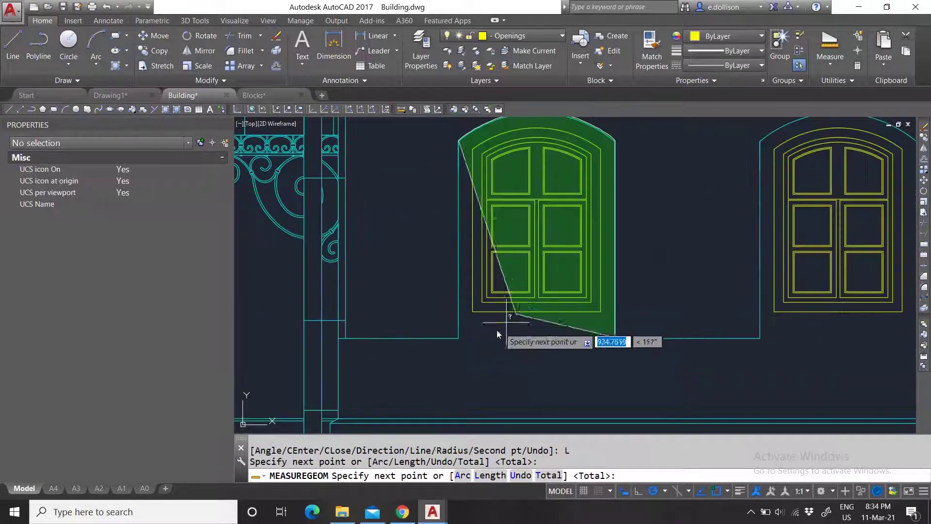
pyautogui.click(458, 338)
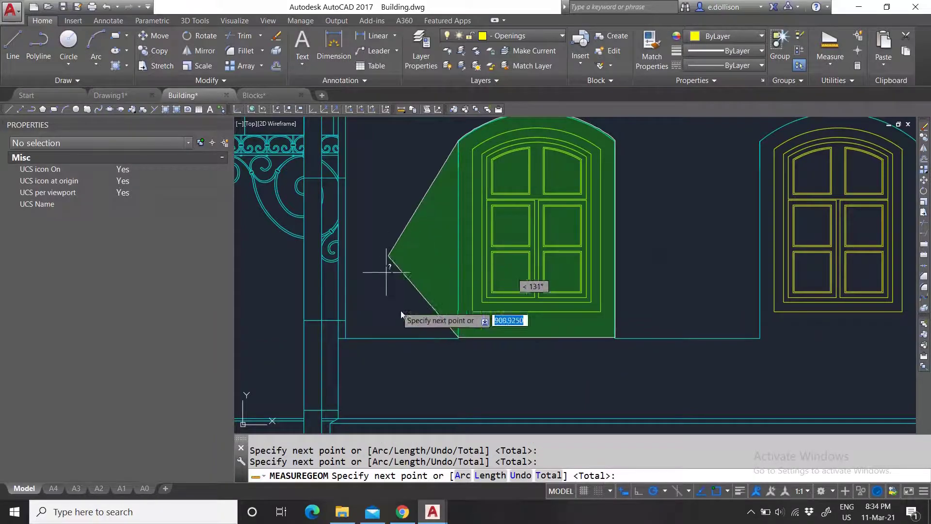
pyautogui.scroll(-4, 481, 362)
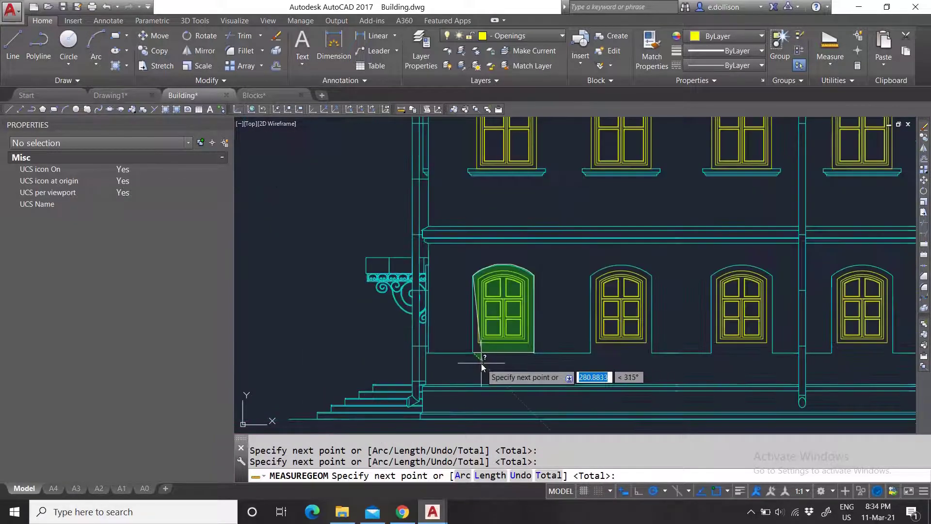
pyautogui.scroll(4, 455, 330)
pyautogui.press('Return')
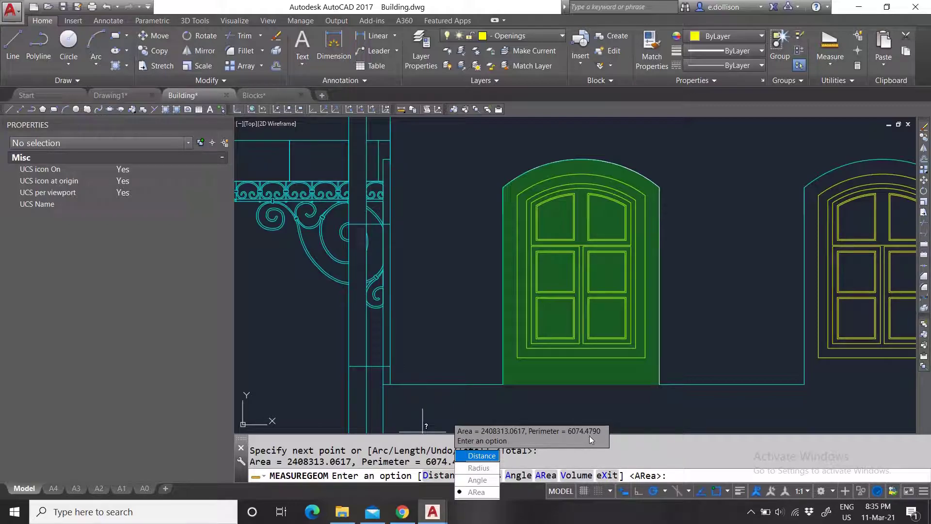
pyautogui.press('Escape')
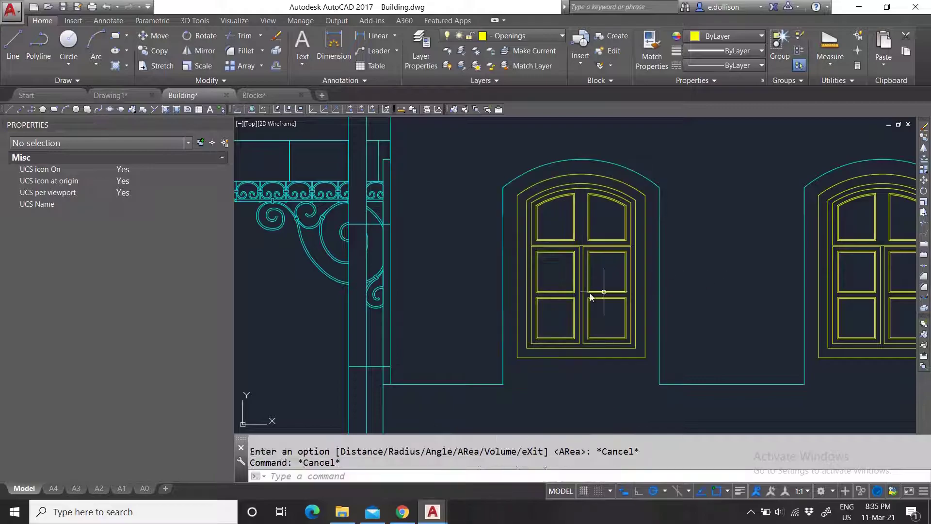
pyautogui.scroll(-8, 633, 292)
pyautogui.scroll(6, 595, 320)
pyautogui.scroll(-2, 545, 272)
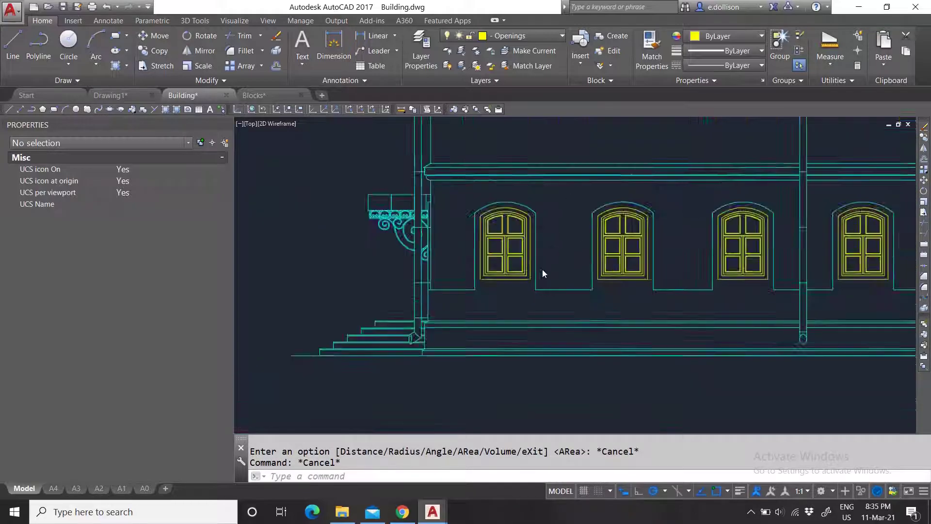
pyautogui.scroll(2, 537, 241)
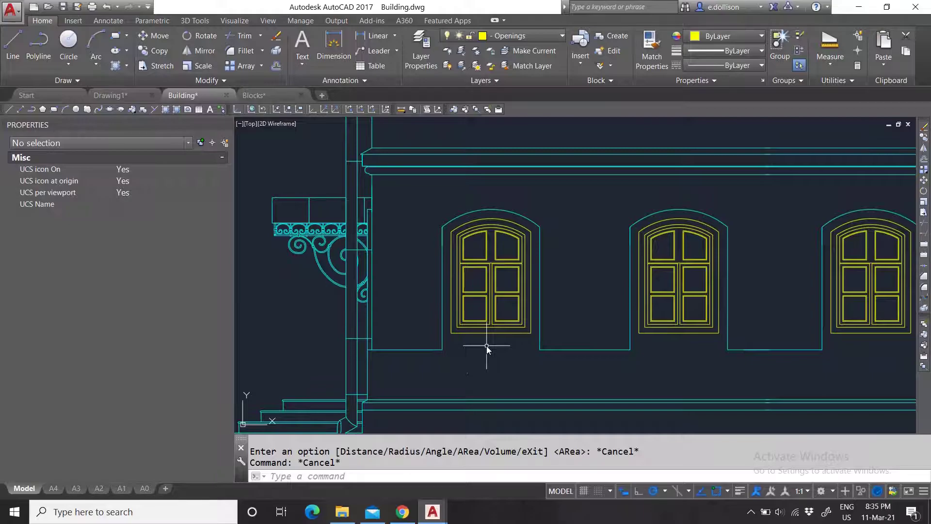
pyautogui.scroll(-2, 485, 345)
pyautogui.scroll(2, 448, 358)
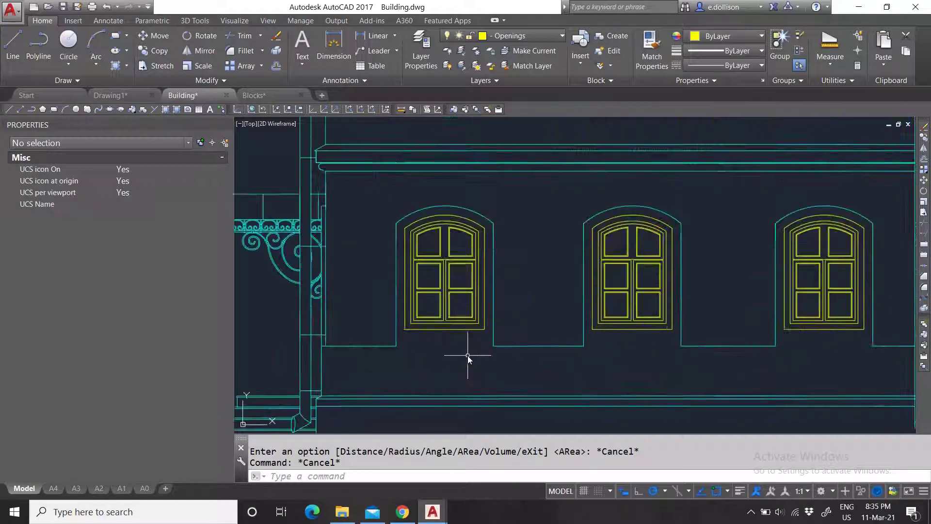
pyautogui.scroll(-2, 458, 348)
pyautogui.scroll(2, 436, 354)
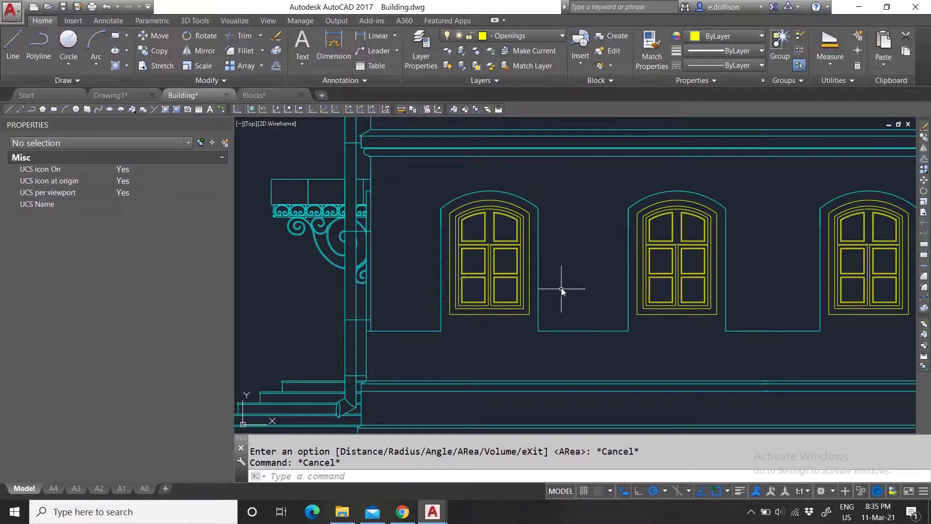
pyautogui.scroll(-5, 479, 317)
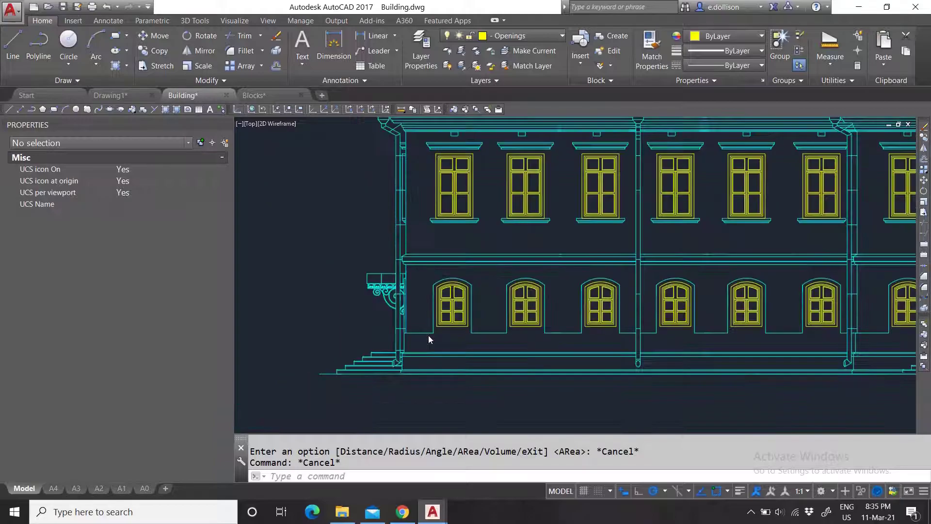
pyautogui.scroll(5, 415, 322)
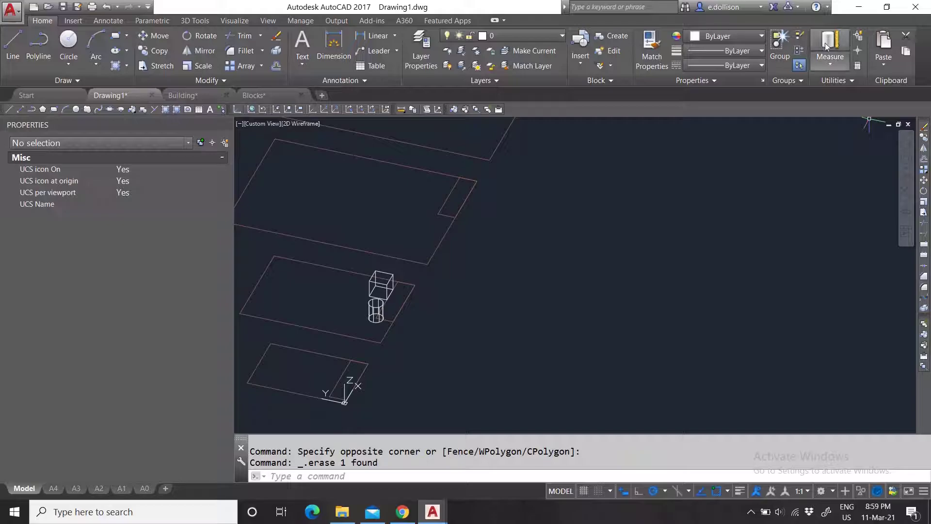
# - Try to measure a volume over the small corner rectangle in the outline above the box and cylinder, picking its four corners, and cancel
pyautogui.click(832, 63)
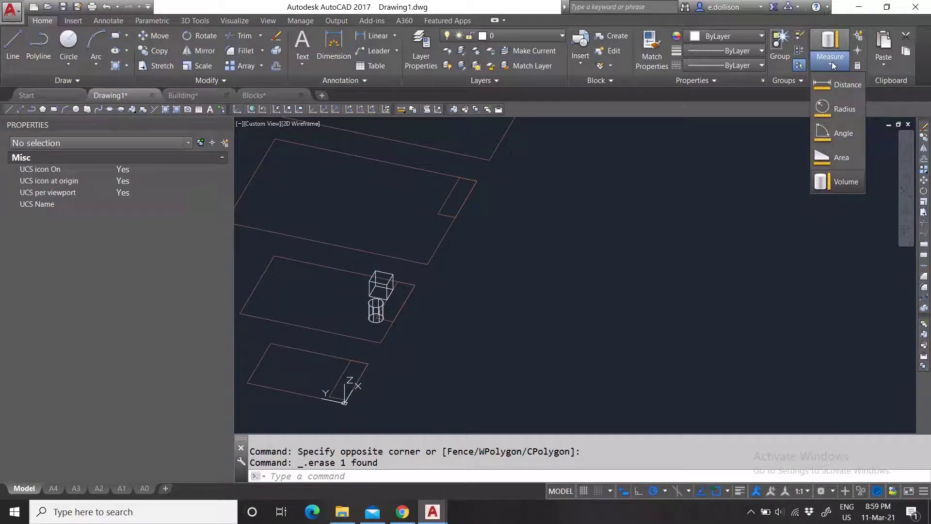
pyautogui.click(836, 184)
pyautogui.scroll(-3, 536, 304)
pyautogui.scroll(6, 531, 286)
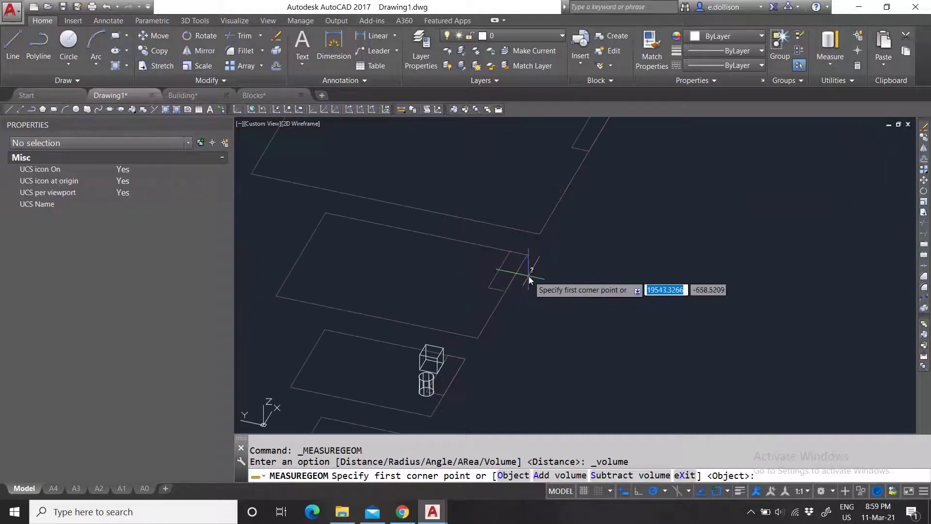
pyautogui.scroll(-3, 524, 281)
pyautogui.scroll(3, 538, 311)
pyautogui.scroll(2, 532, 301)
pyautogui.click(436, 290)
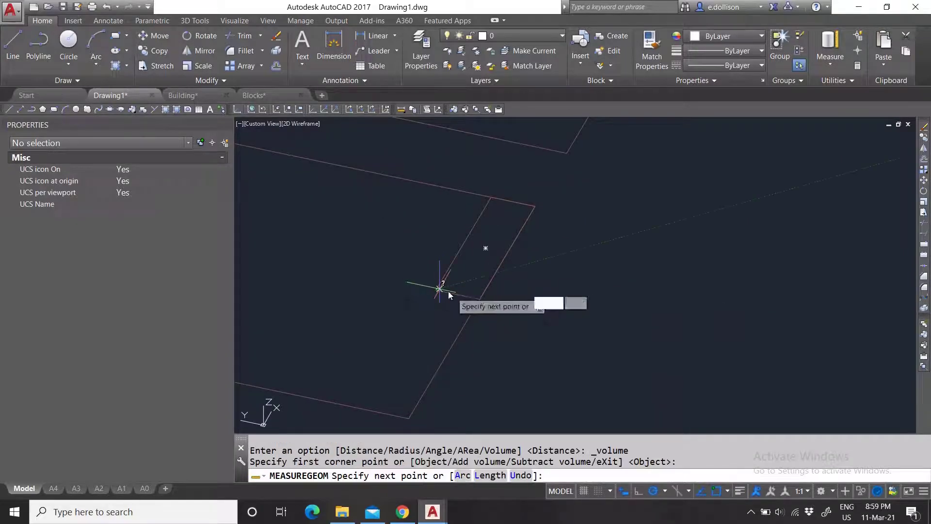
pyautogui.click(480, 298)
pyautogui.click(535, 206)
pyautogui.click(491, 198)
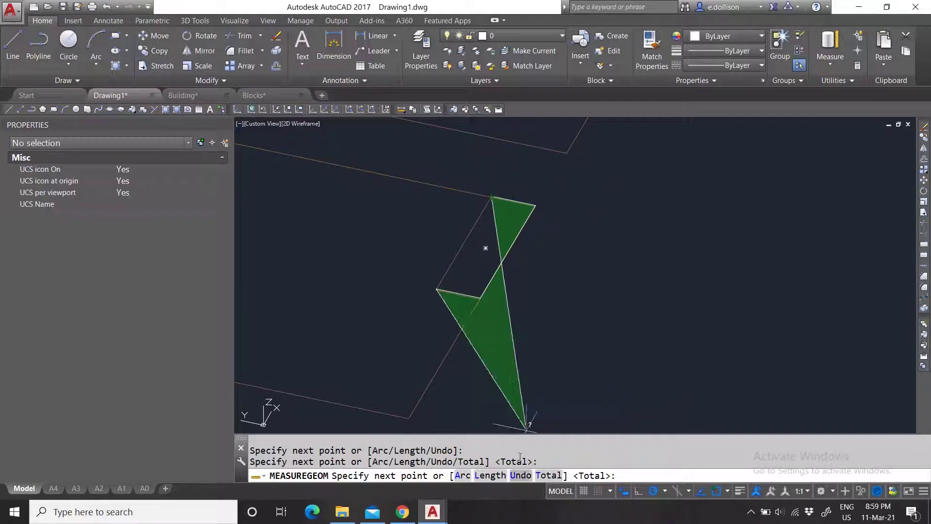
pyautogui.press('Return')
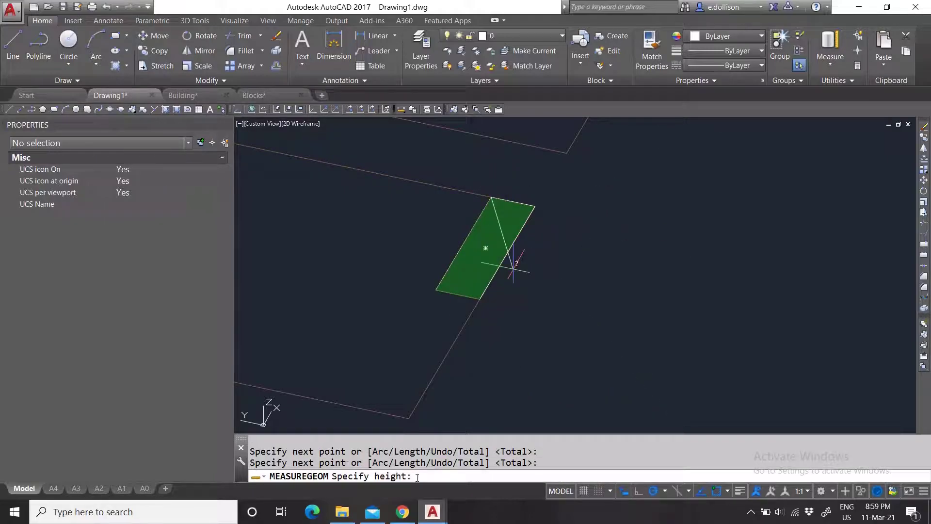
pyautogui.press('Escape')
# - Measure the cylinder's volume with the Object option and exit the measuring command
pyautogui.click(832, 45)
pyautogui.scroll(-3, 547, 245)
pyautogui.scroll(4, 458, 304)
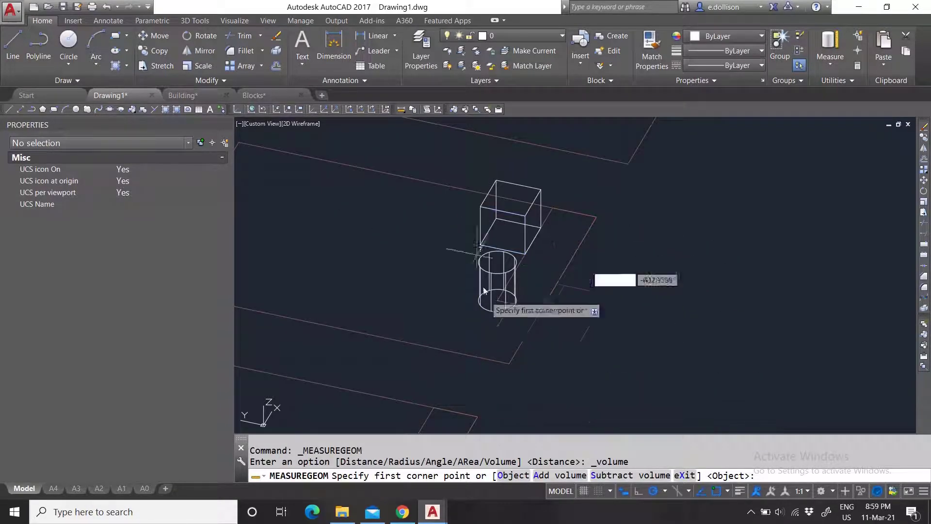
pyautogui.click(511, 476)
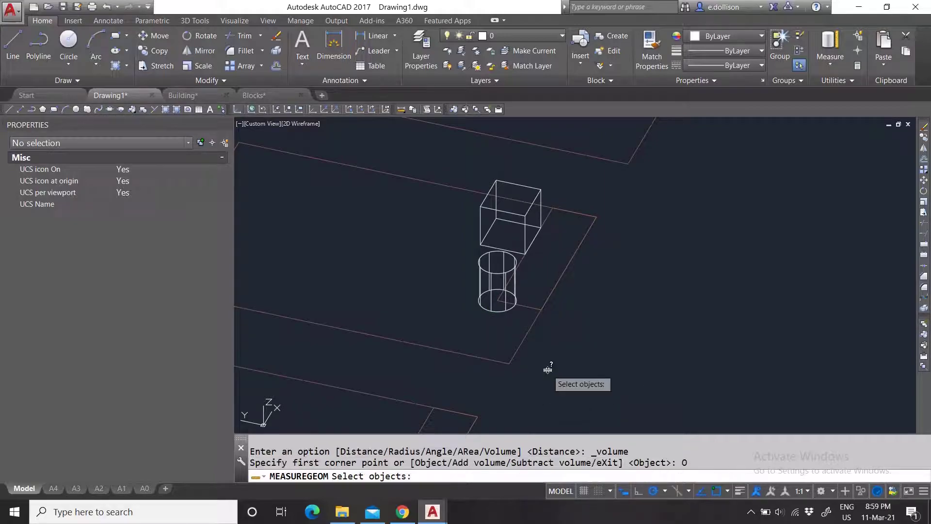
pyautogui.click(494, 311)
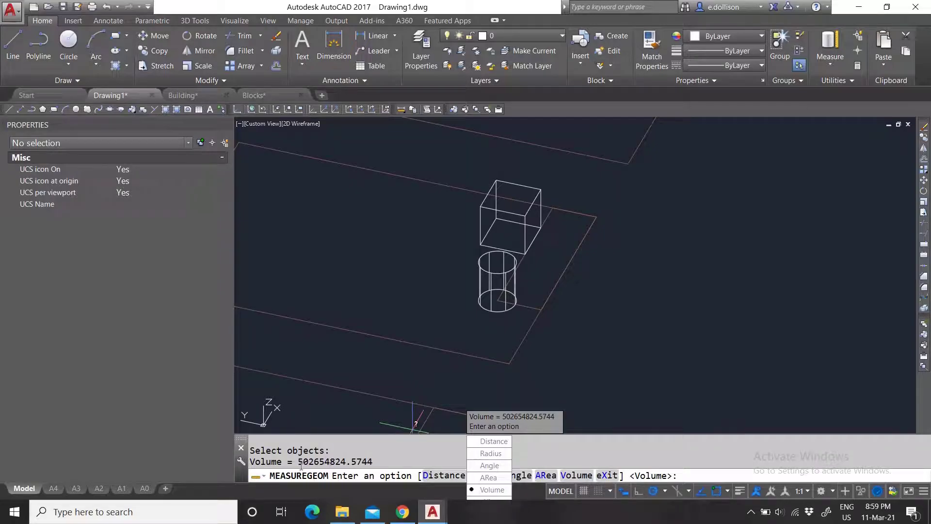
pyautogui.press('Escape')
pyautogui.press('Escape')
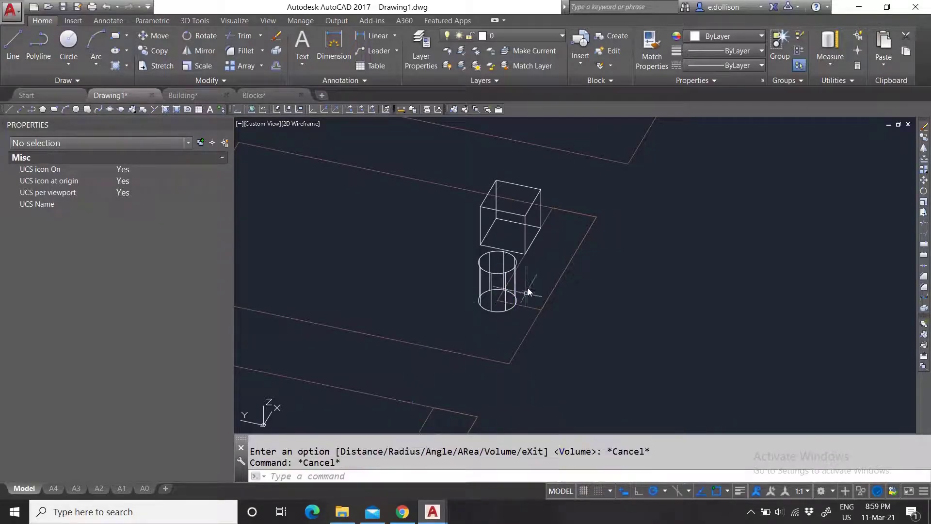
pyautogui.click(830, 63)
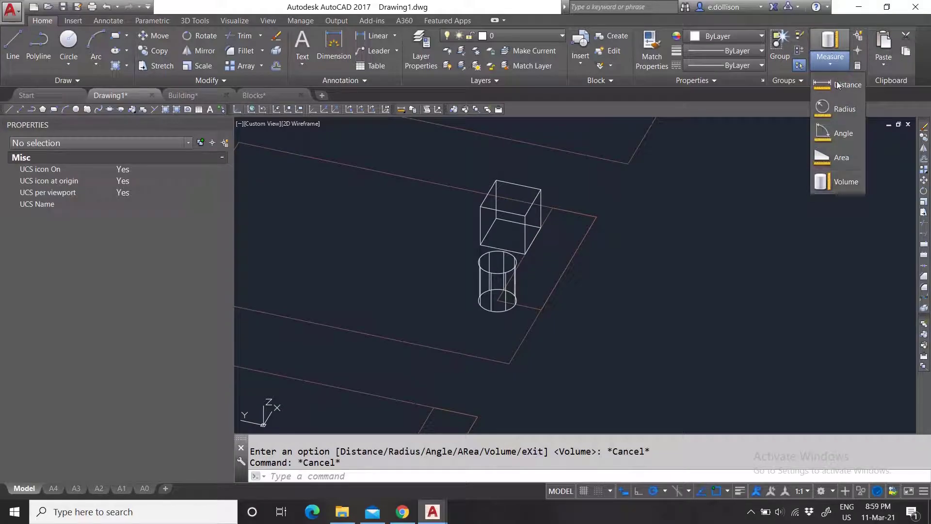
pyautogui.click(749, 267)
pyautogui.press('Escape')
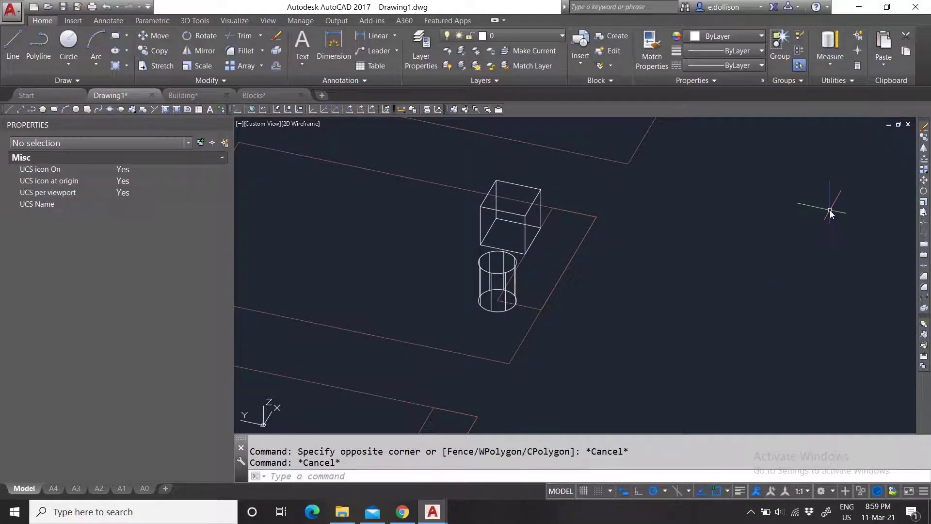
pyautogui.scroll(-3, 520, 267)
pyautogui.scroll(3, 521, 267)
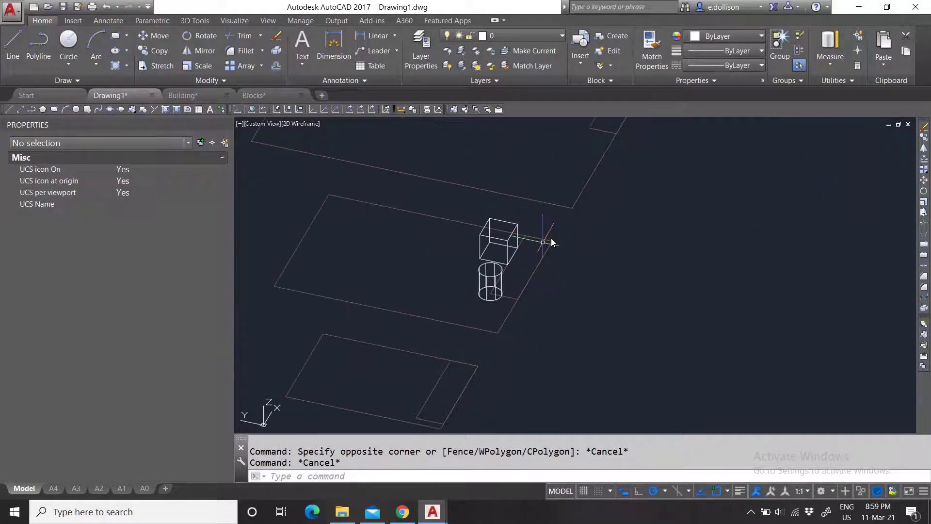
# - Switch to the Building drawing and bring the two window rows of the elevation into view
pyautogui.click(196, 96)
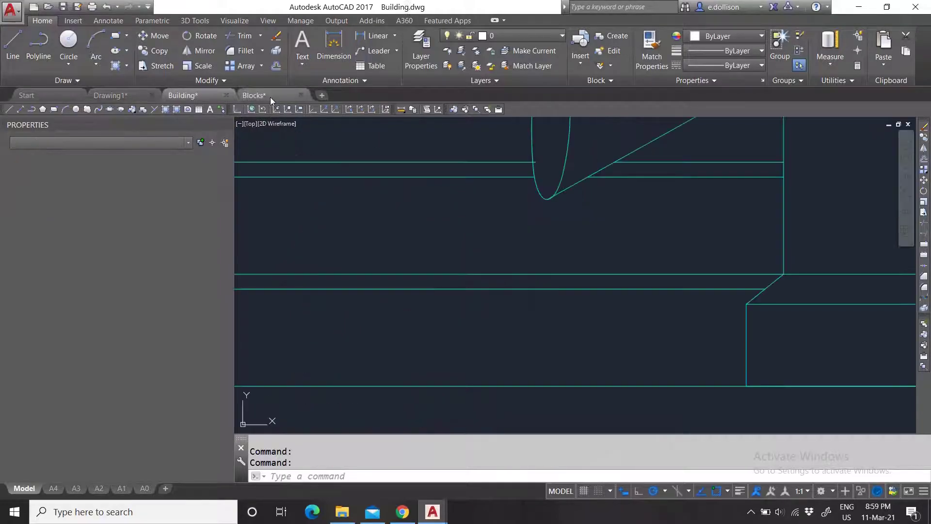
pyautogui.scroll(-5, 540, 218)
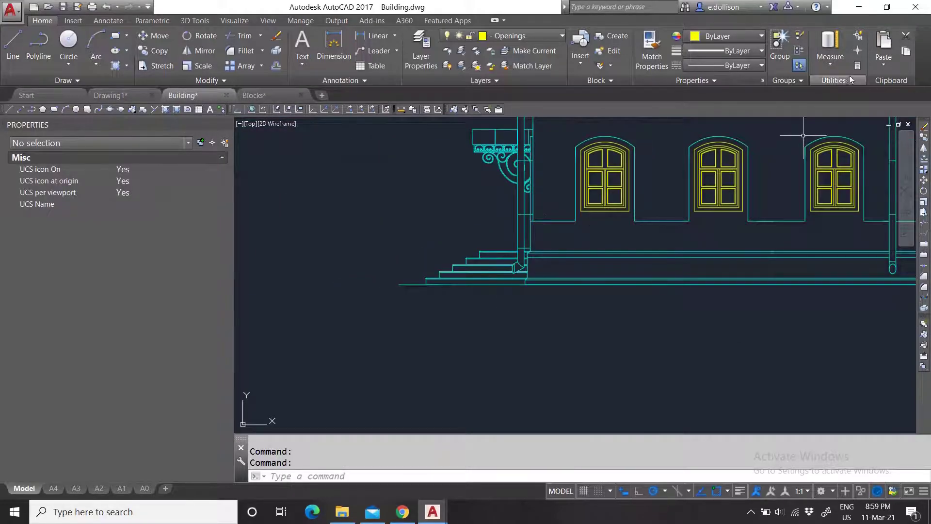
pyautogui.scroll(-4, 505, 308)
pyautogui.scroll(3, 534, 252)
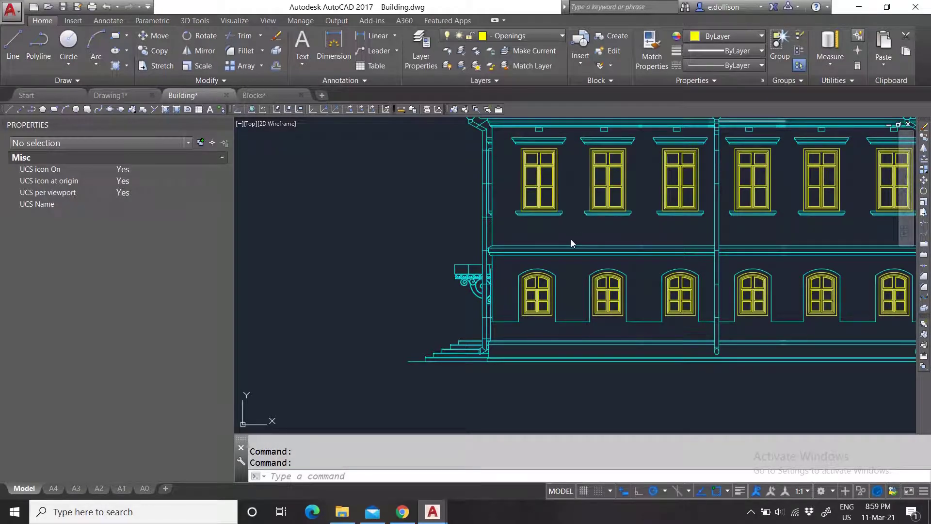
# - Try to quick-select all objects in the entire drawing whose color equals Yellow
pyautogui.moveTo(451, 107); pyautogui.dragTo(282, 110)
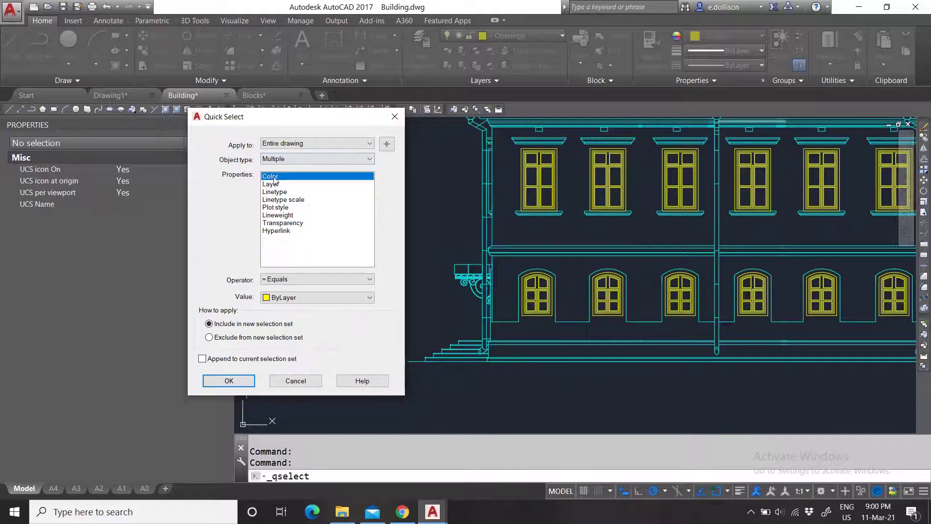
pyautogui.click(298, 297)
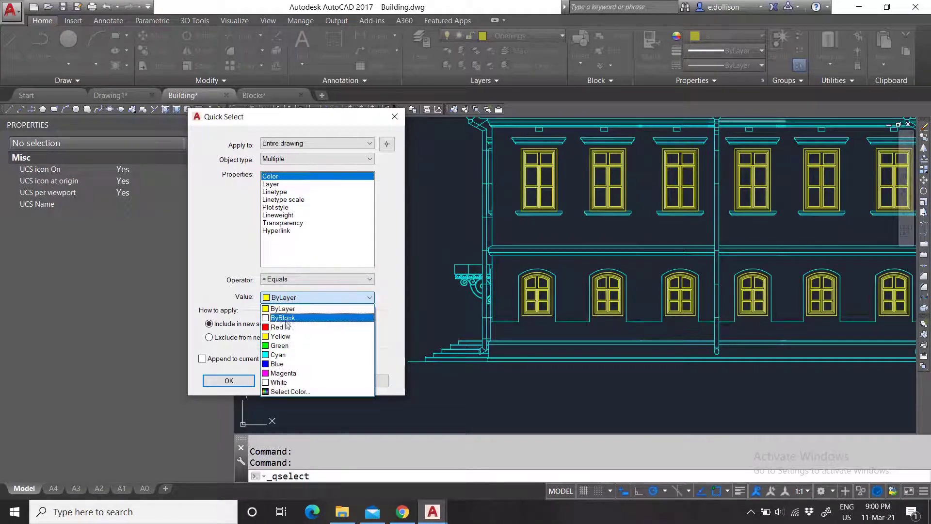
pyautogui.click(291, 337)
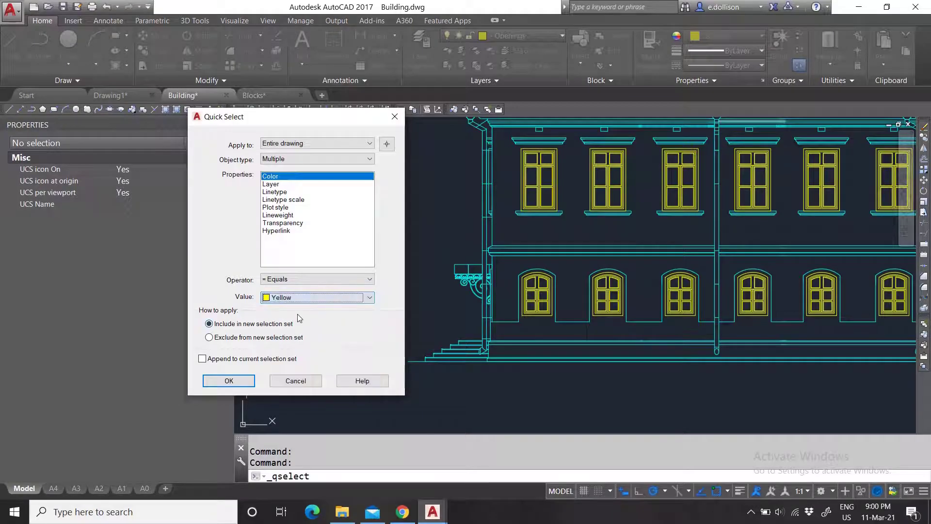
pyautogui.click(228, 380)
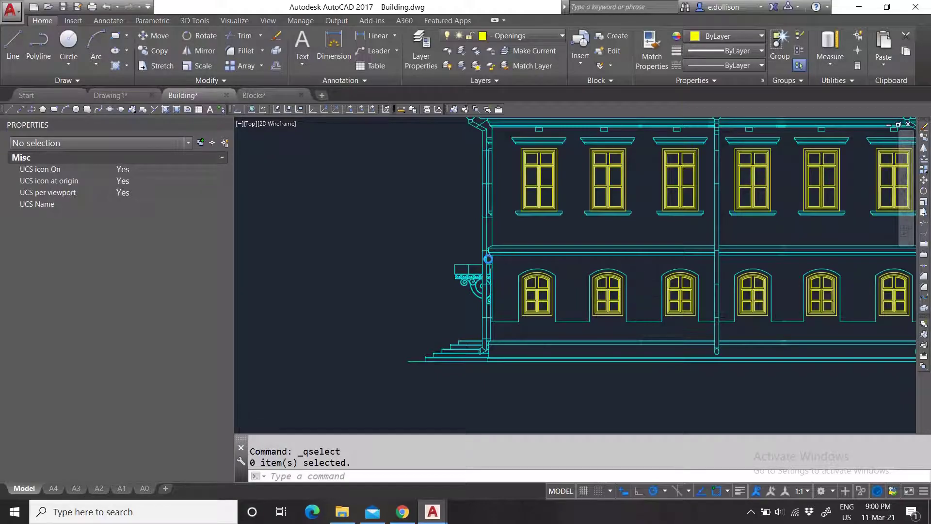
# - Select upper-floor windows on the elevation to examine their color and layer properties, and deselect them
pyautogui.scroll(-5, 549, 289)
pyautogui.scroll(8, 549, 289)
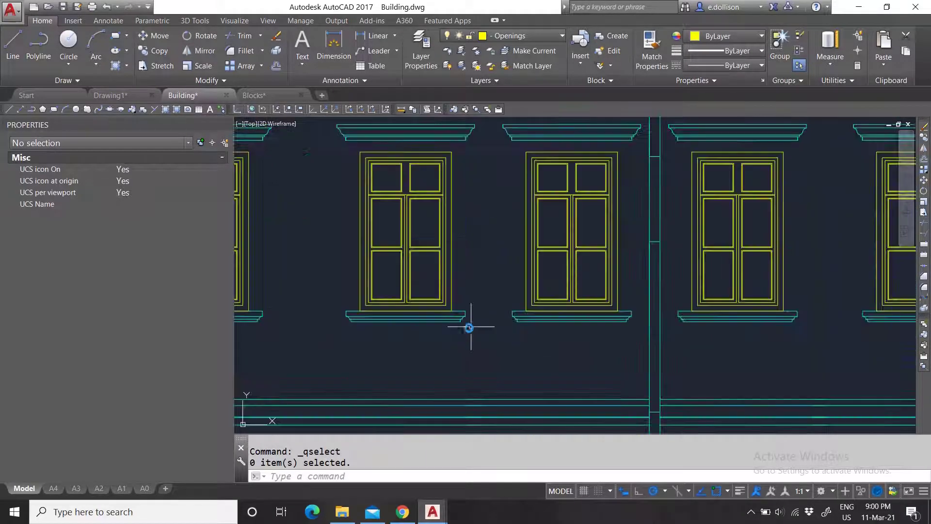
pyautogui.click(431, 253)
pyautogui.click(431, 253)
pyautogui.scroll(-6, 430, 252)
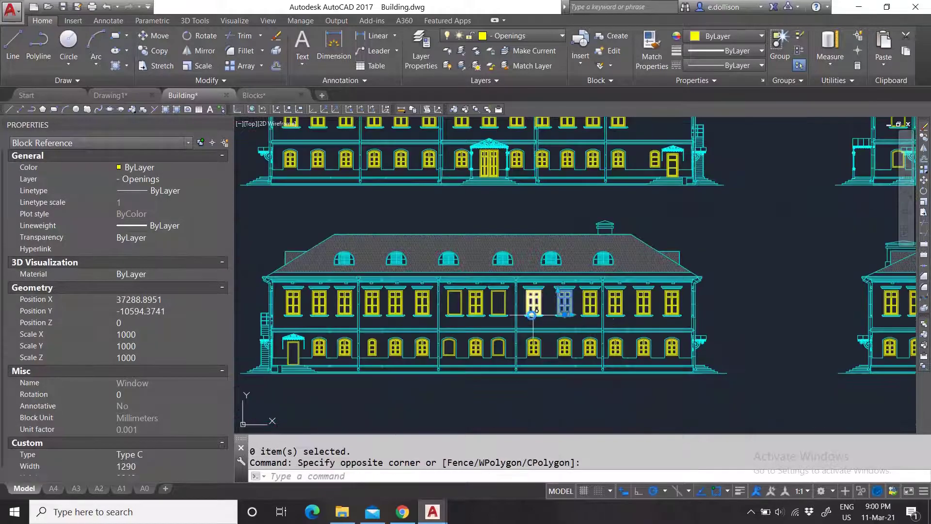
pyautogui.press('Escape')
pyautogui.press('Escape')
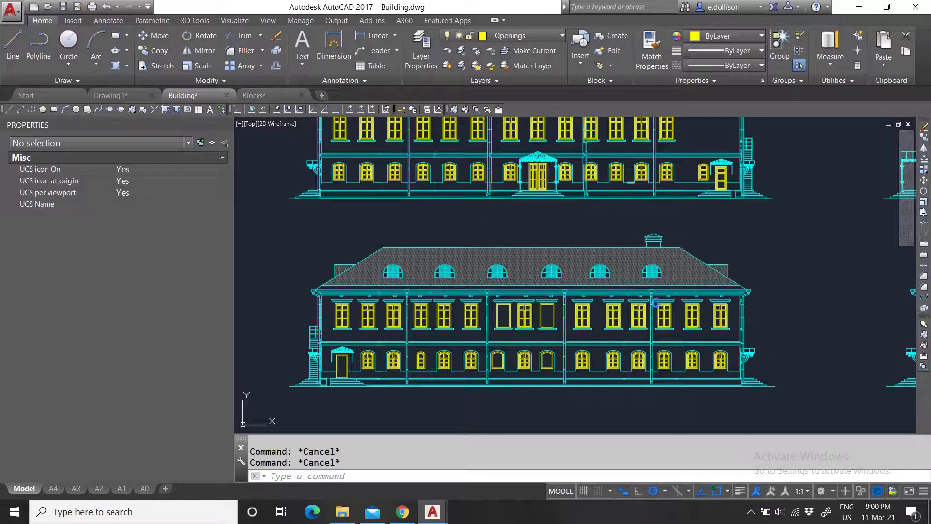
# - Quick-select all objects in the entire drawing whose layer equals Openings
pyautogui.click(224, 142)
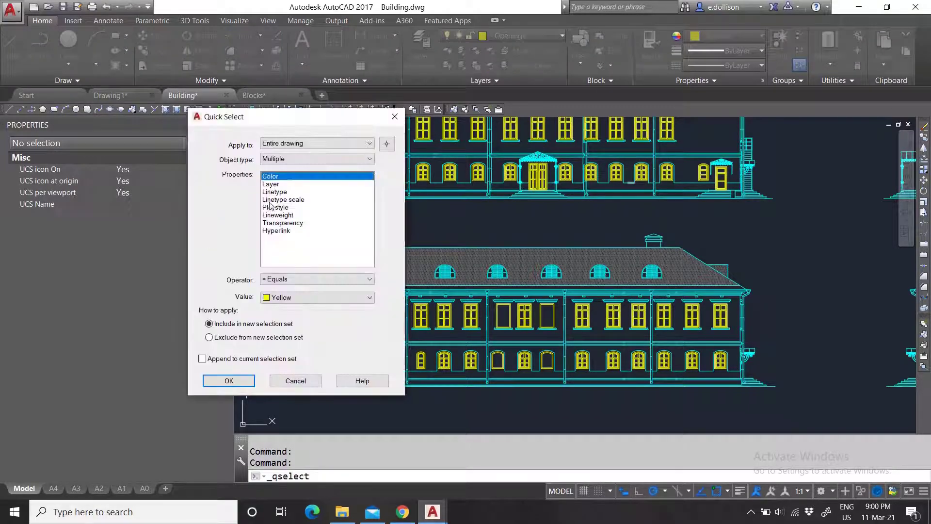
pyautogui.click(278, 184)
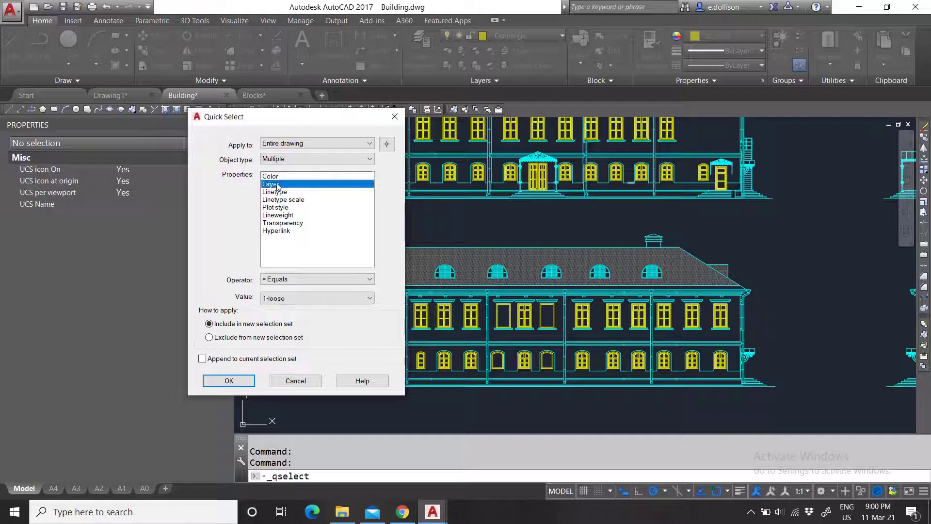
pyautogui.click(292, 299)
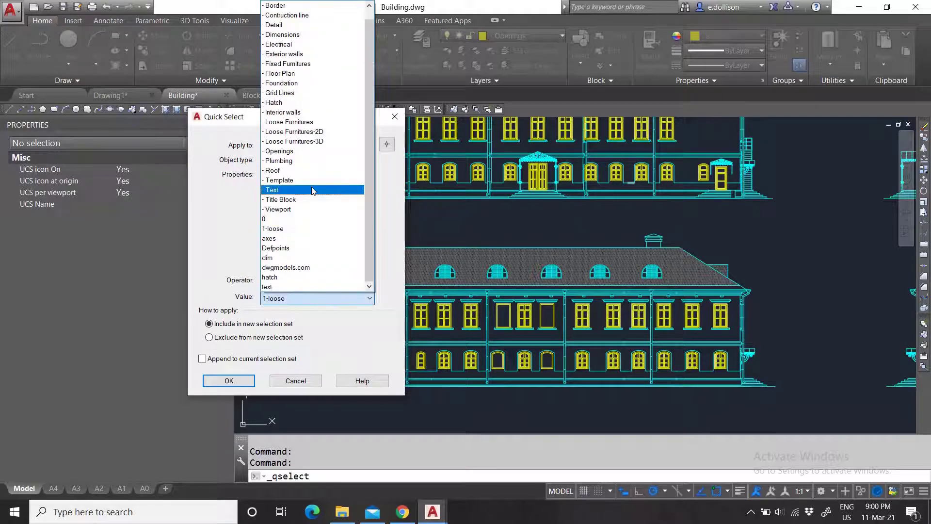
pyautogui.scroll(-1, 320, 151)
pyautogui.scroll(1, 323, 218)
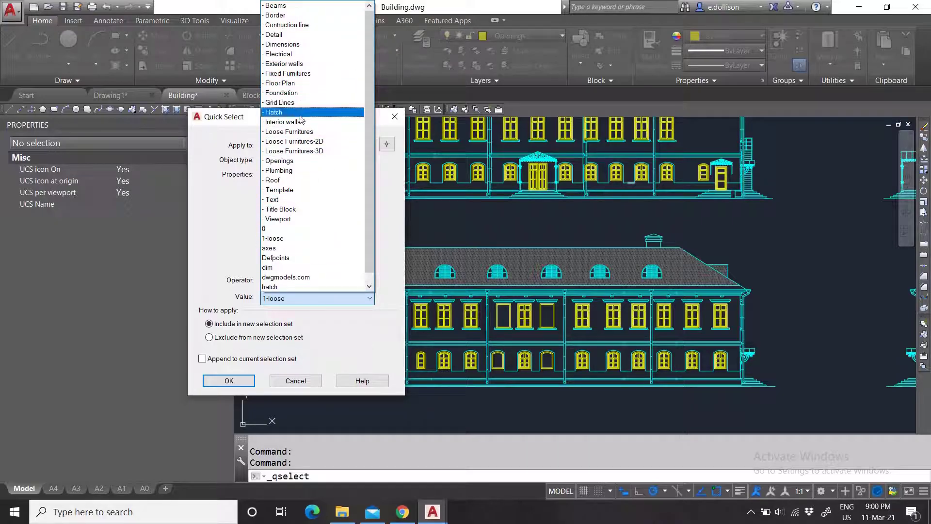
pyautogui.click(299, 161)
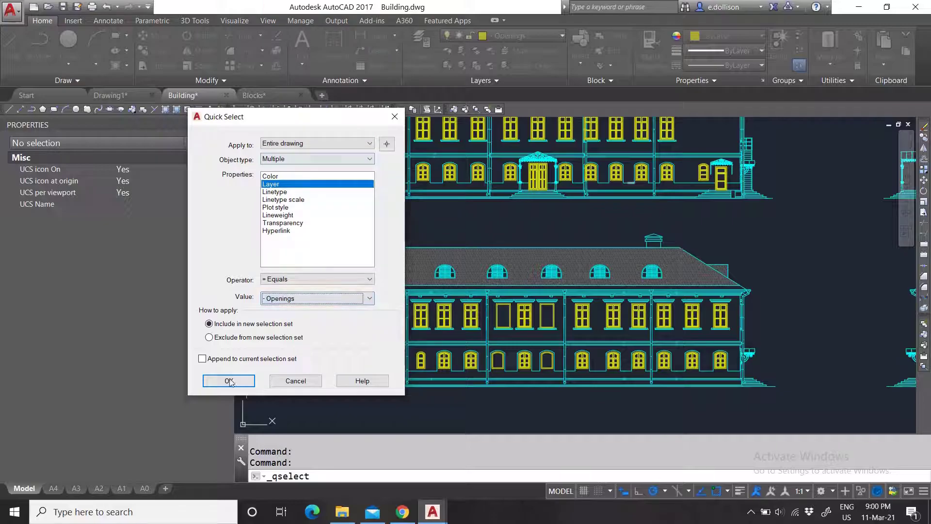
pyautogui.click(228, 381)
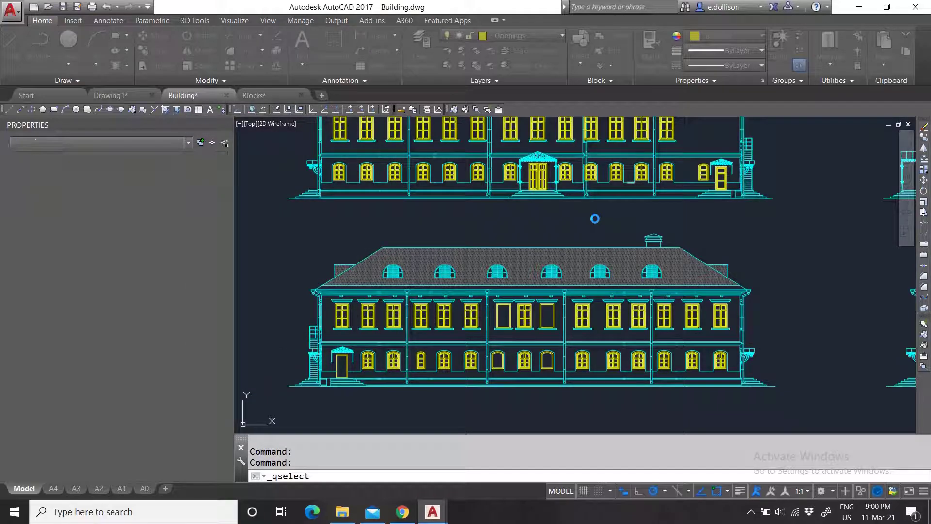
# - Examine which windows and doors are selected across all the elevations, and clear the selection
pyautogui.scroll(-2, 537, 249)
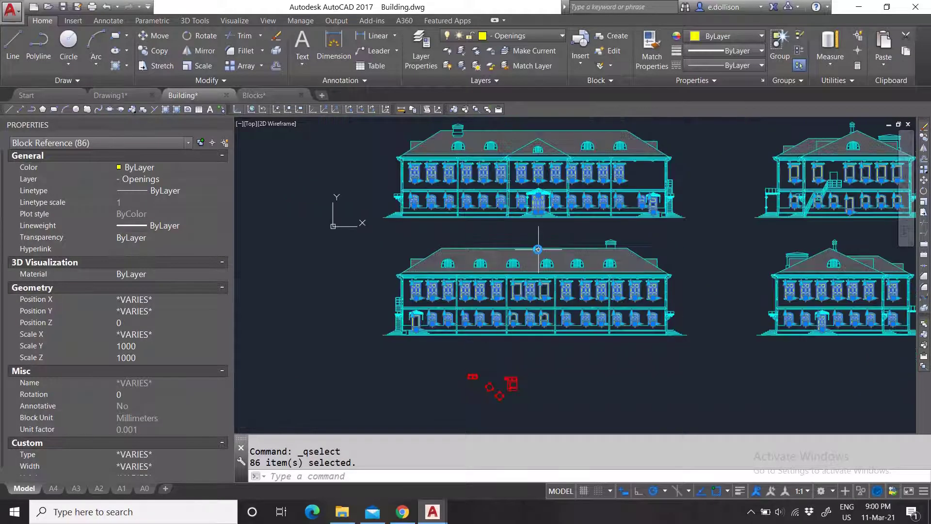
pyautogui.scroll(5, 456, 162)
pyautogui.scroll(-7, 411, 256)
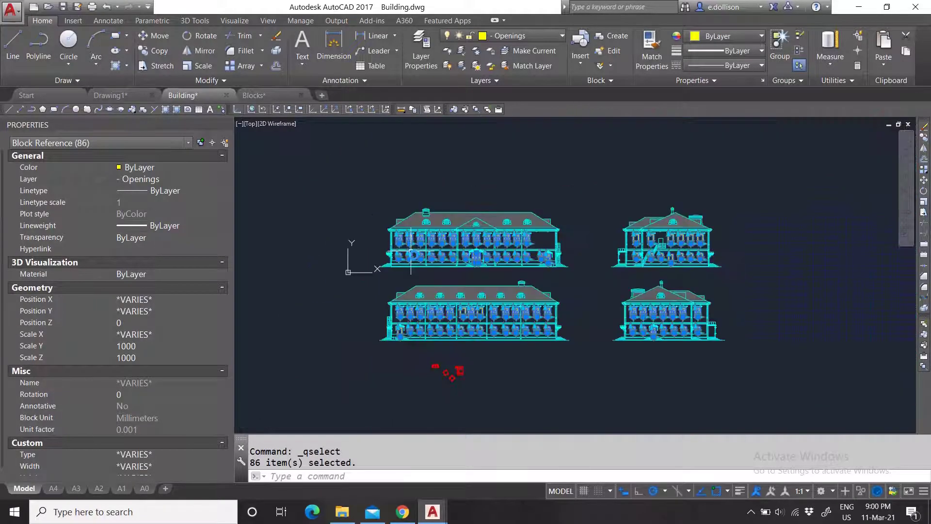
pyautogui.scroll(2, 473, 297)
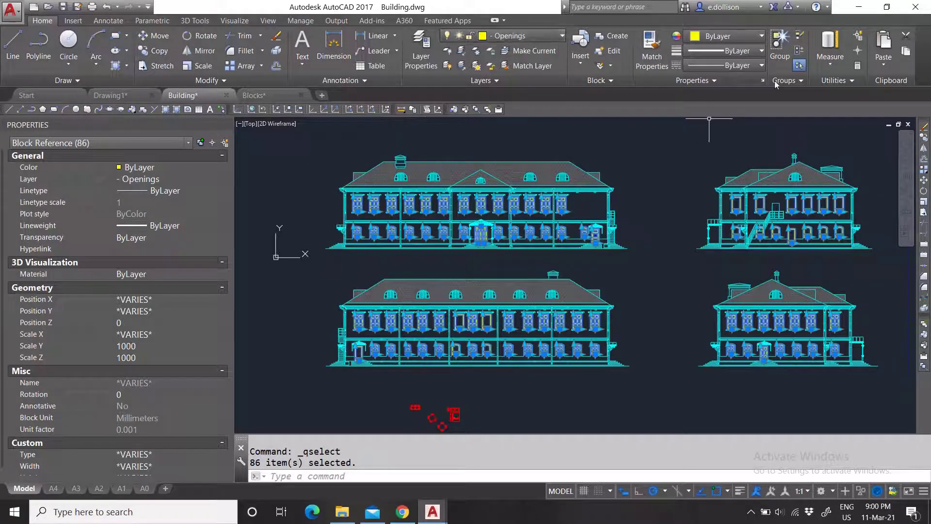
pyautogui.press('Escape')
pyautogui.press('Escape')
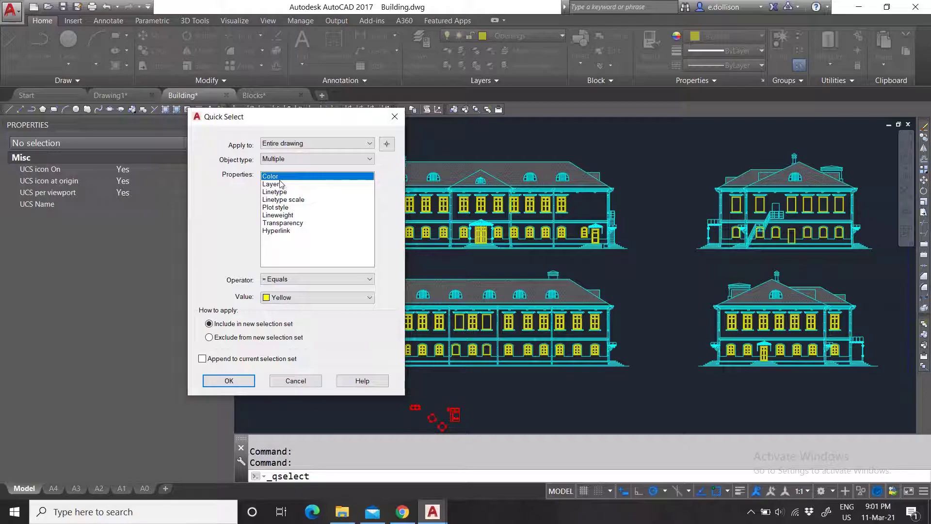
# - Try to quick-select all objects in the entire drawing whose color equals Cyan
pyautogui.click(301, 297)
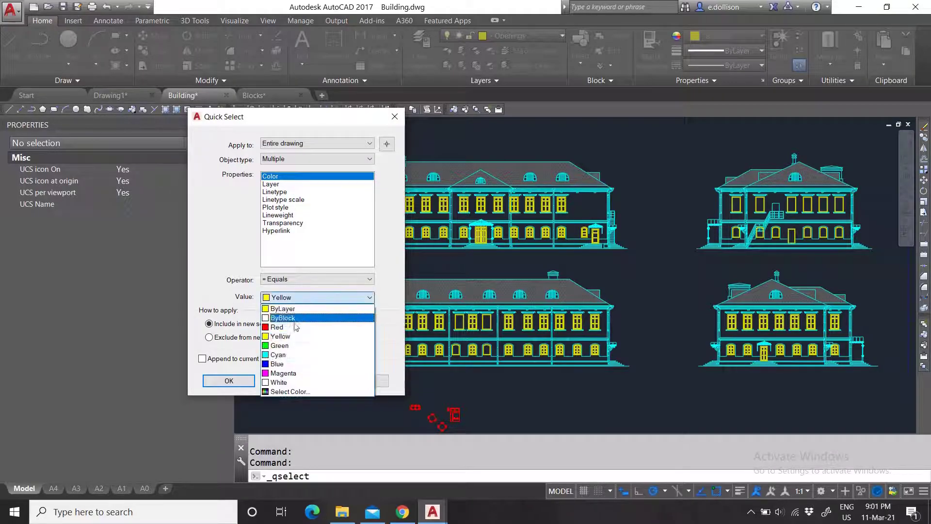
pyautogui.click(289, 353)
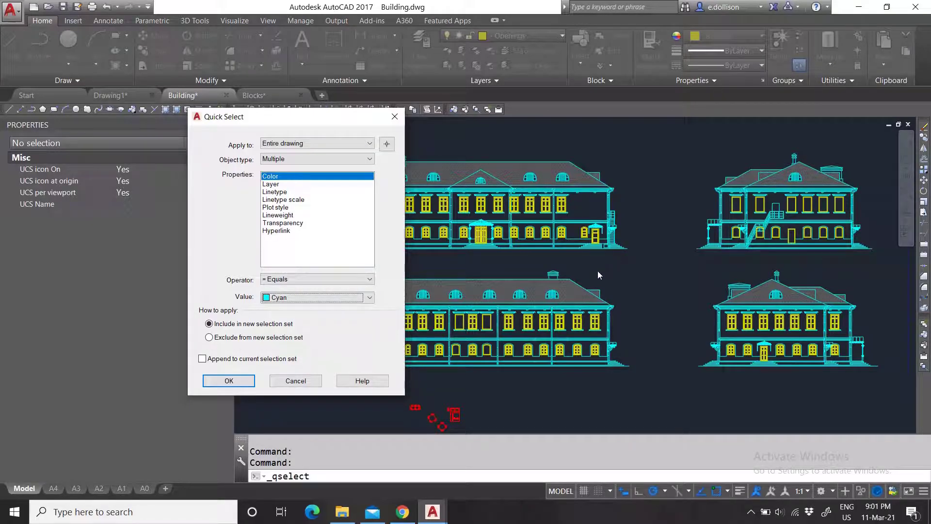
pyautogui.click(229, 381)
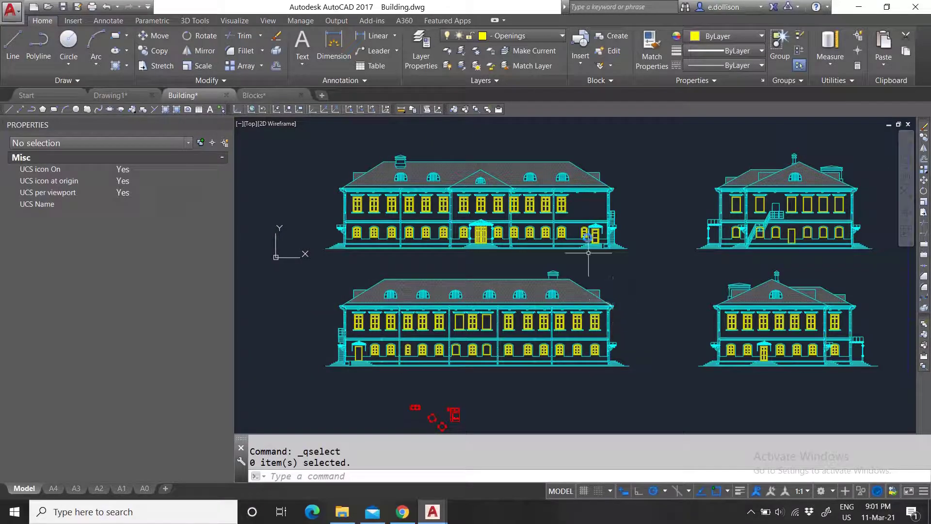
# - Select a short exterior wall line on the elevation to examine its color and layer properties, and deselect it
pyautogui.scroll(8, 588, 252)
pyautogui.click(515, 205)
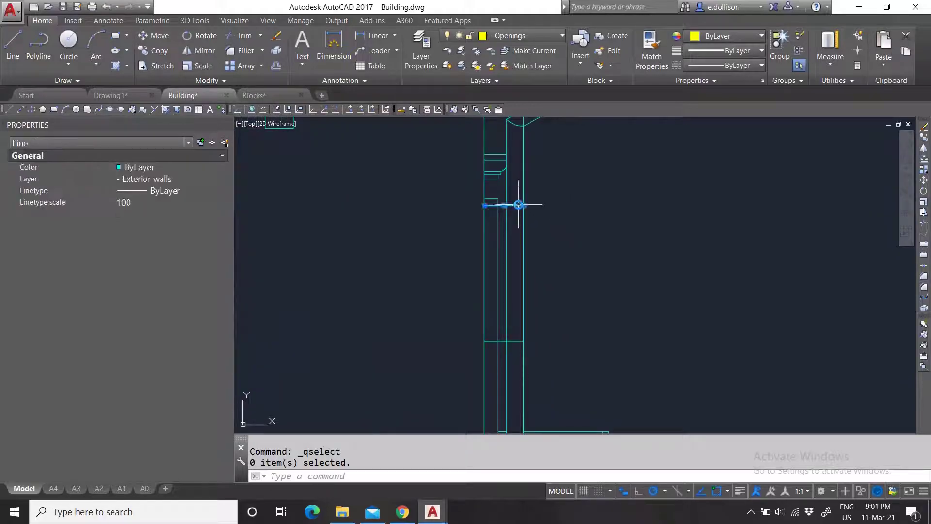
pyautogui.click(146, 167)
pyautogui.click(171, 166)
pyautogui.click(149, 224)
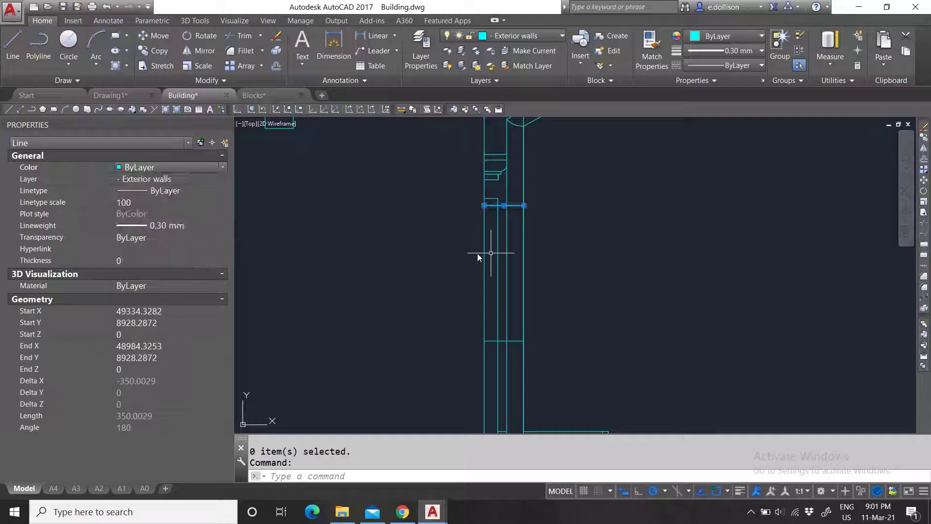
pyautogui.press('Escape')
# - Copy the roof-eave corner and wall column lines of the upper long elevation into the empty area beside the building
pyautogui.scroll(-10, 499, 262)
pyautogui.scroll(10, 532, 257)
pyautogui.click(606, 291)
pyautogui.click(509, 230)
pyautogui.write('c')
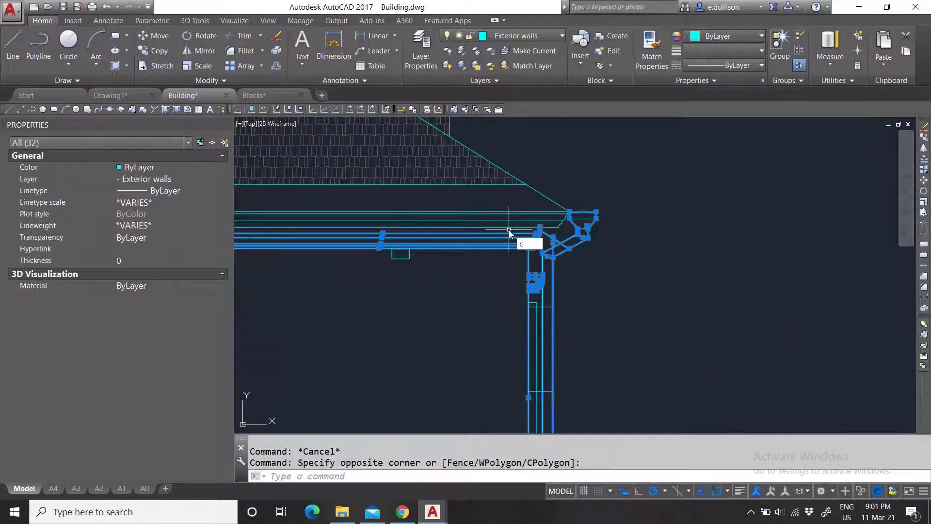
pyautogui.write('o')
pyautogui.press('Return')
pyautogui.click(528, 247)
pyautogui.scroll(-10, 666, 237)
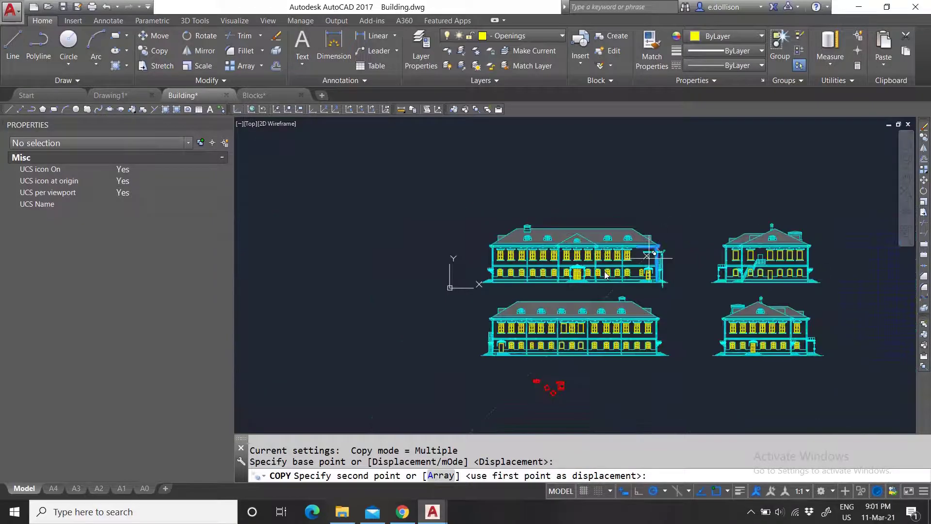
pyautogui.scroll(5, 453, 261)
pyautogui.click(390, 241)
pyautogui.press('Escape')
# - Set the color of all the copied eave and column lines to Cyan and deselect them
pyautogui.click(410, 349)
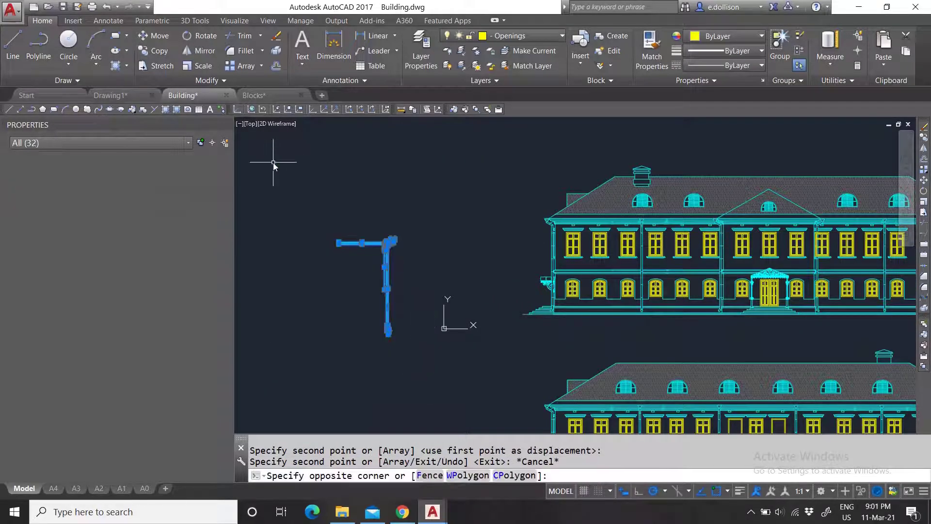
pyautogui.click(273, 162)
pyautogui.click(164, 168)
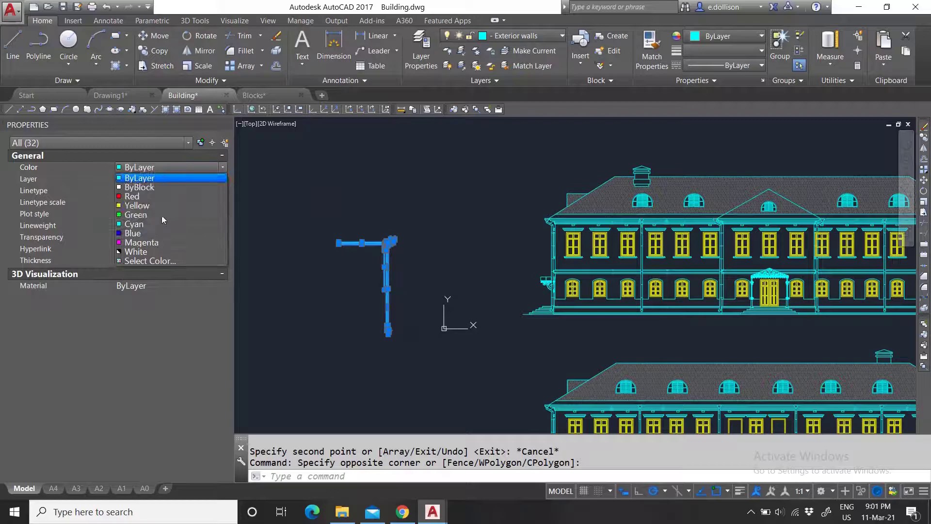
pyautogui.click(147, 224)
pyautogui.press('Escape')
pyautogui.press('Escape')
# - Run Quick Select on the entire drawing again, including multiple object types with color equal to Cyan
pyautogui.click(856, 36)
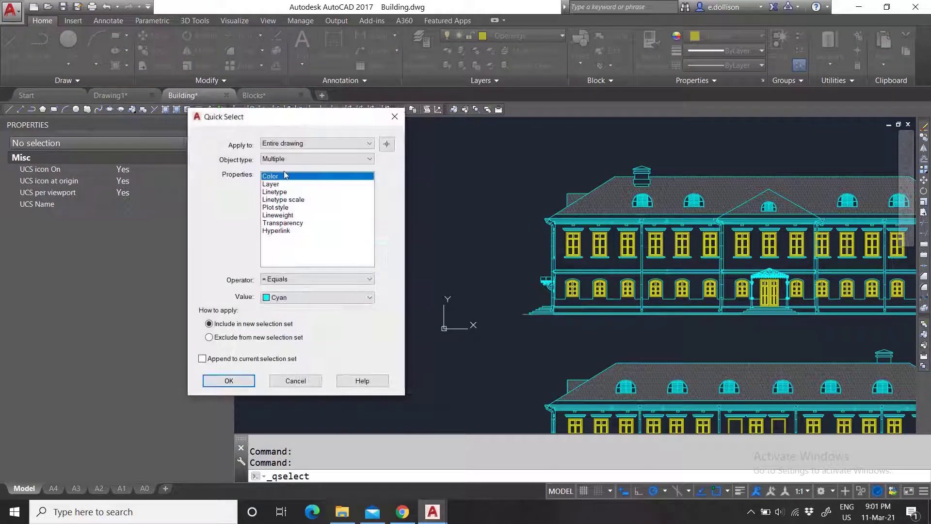
pyautogui.click(288, 299)
pyautogui.click(300, 298)
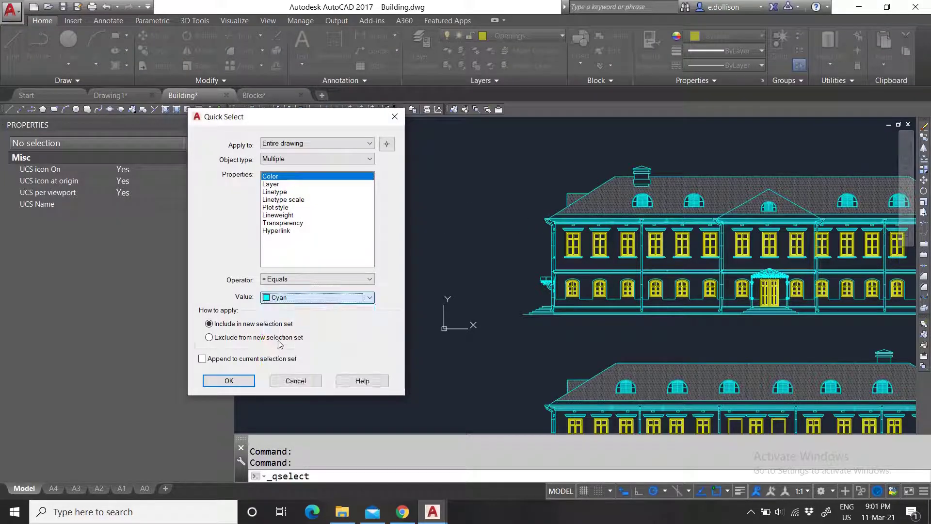
pyautogui.click(229, 380)
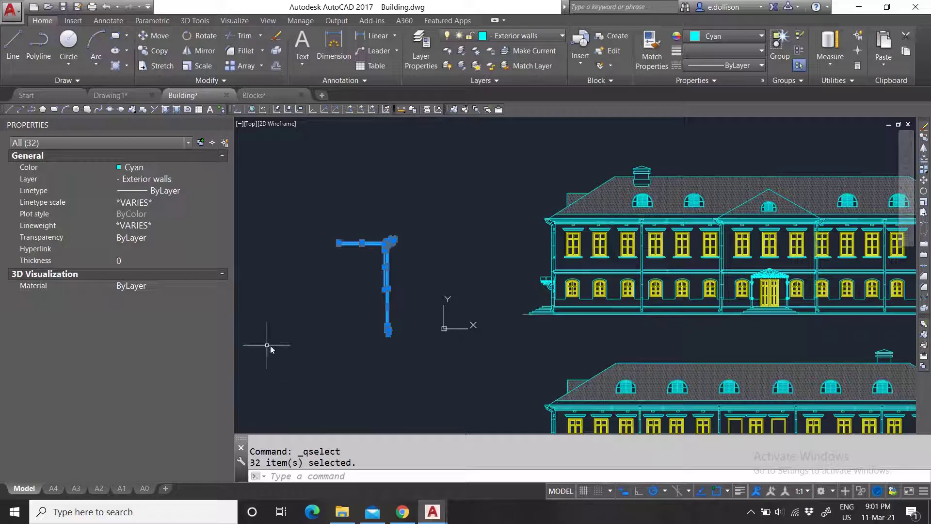
# - Inspect the quick-selected cyan copy of the eave and column, and delete it
pyautogui.scroll(10, 350, 242)
pyautogui.scroll(-5, 537, 264)
pyautogui.scroll(2, 478, 266)
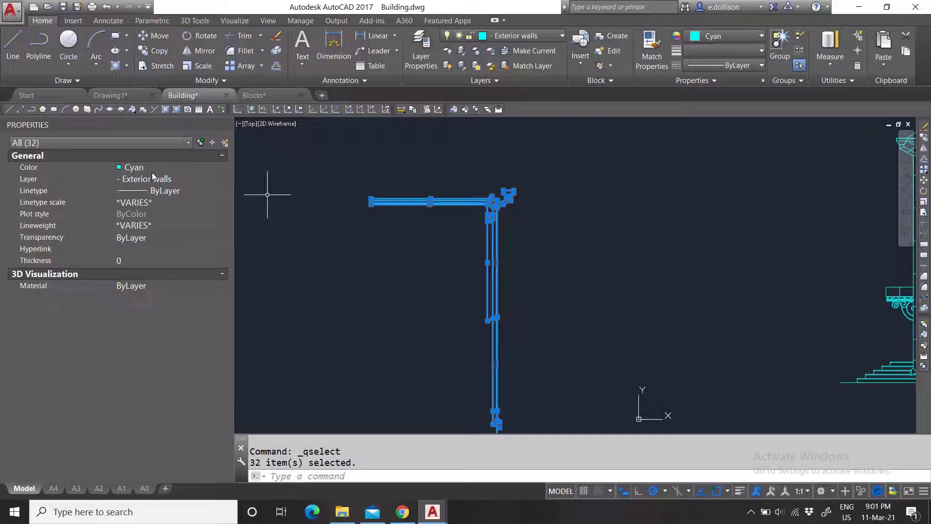
pyautogui.scroll(-5, 497, 235)
pyautogui.scroll(3, 478, 237)
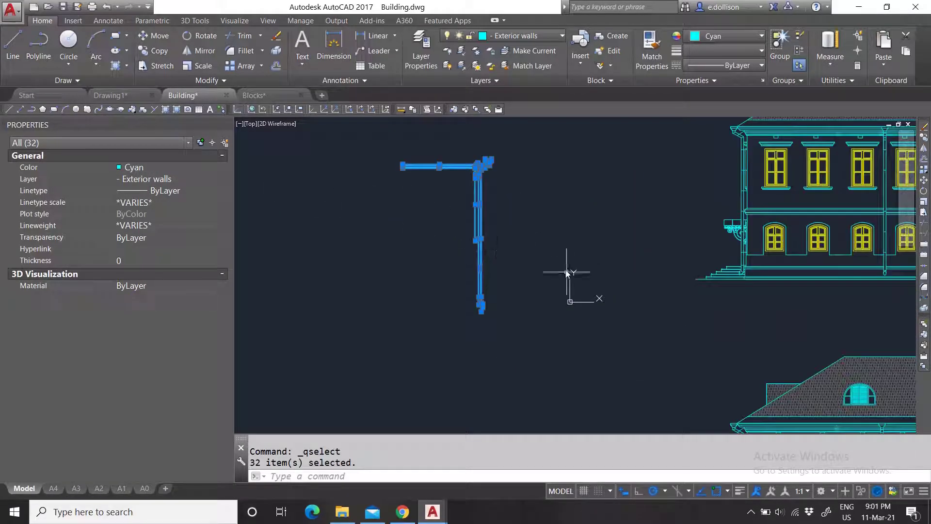
pyautogui.press('Delete')
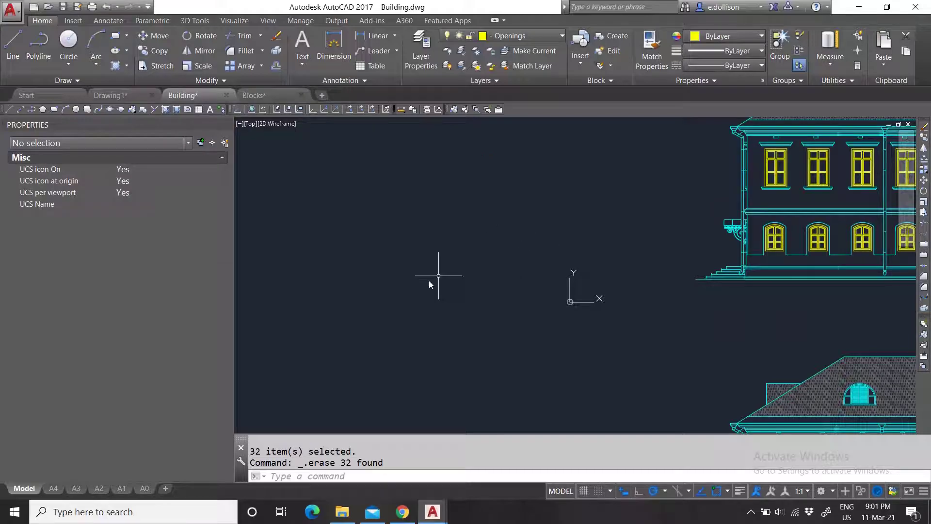
# - Look over the long elevation, select the main roof hatch to examine its color and layer properties, and deselect it
pyautogui.scroll(-4, 598, 293)
pyautogui.scroll(4, 773, 201)
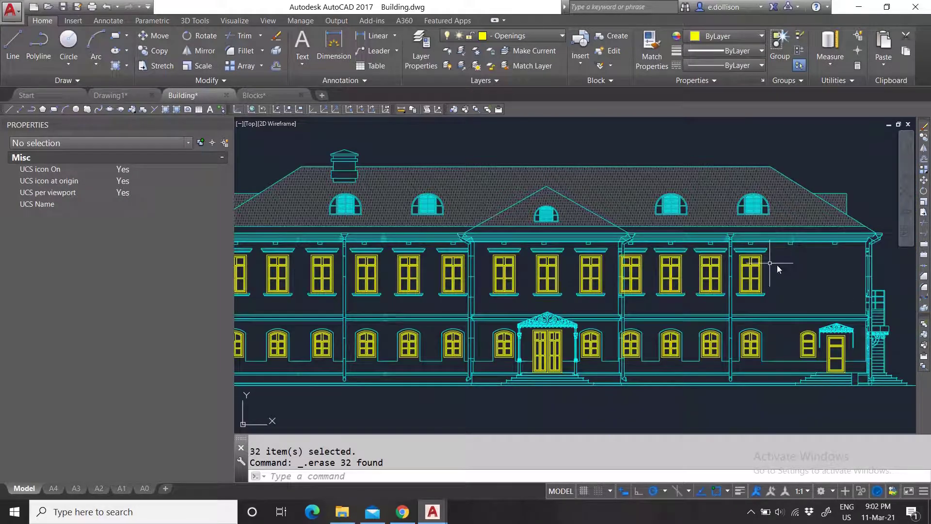
pyautogui.scroll(-4, 776, 271)
pyautogui.scroll(4, 771, 282)
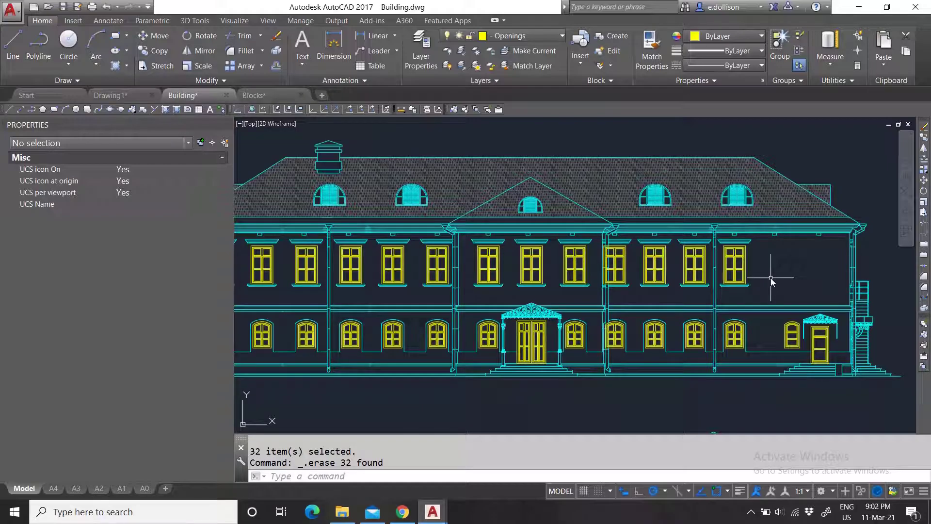
pyautogui.scroll(-4, 756, 272)
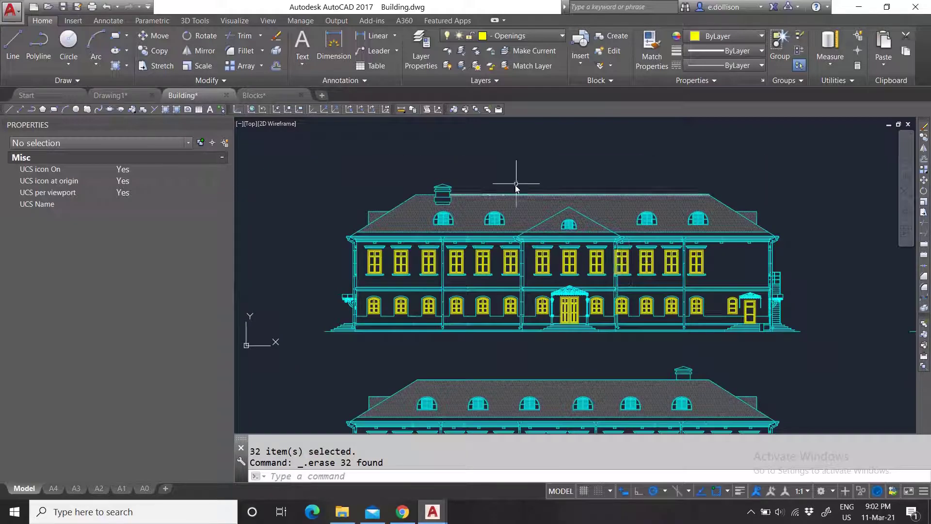
pyautogui.scroll(4, 516, 187)
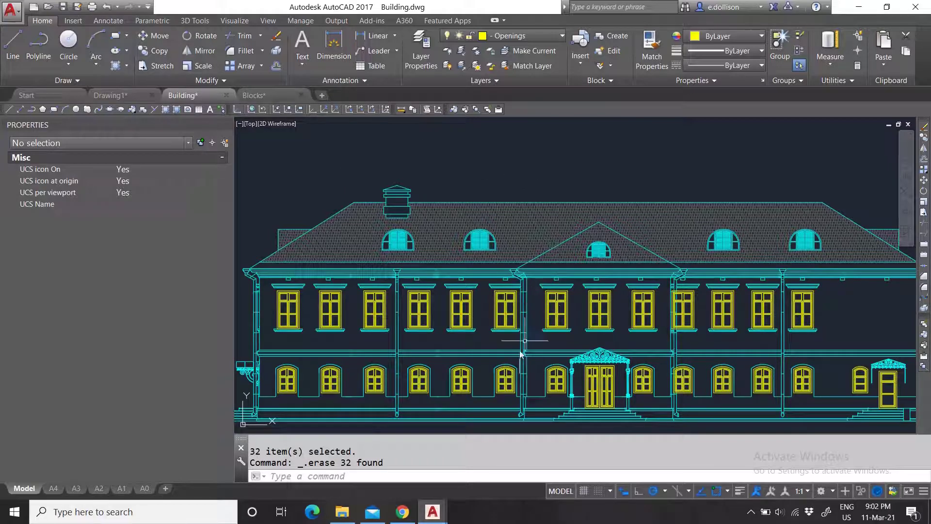
pyautogui.click(532, 225)
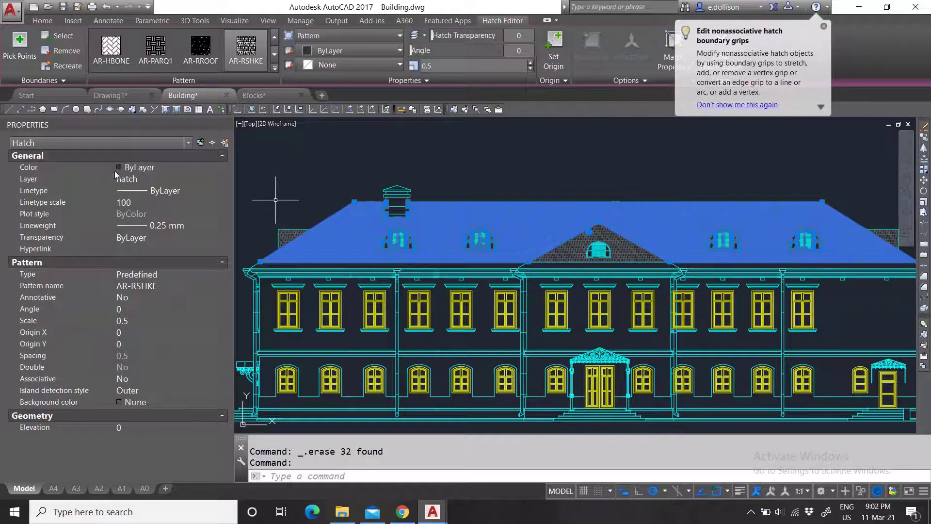
pyautogui.press('Escape')
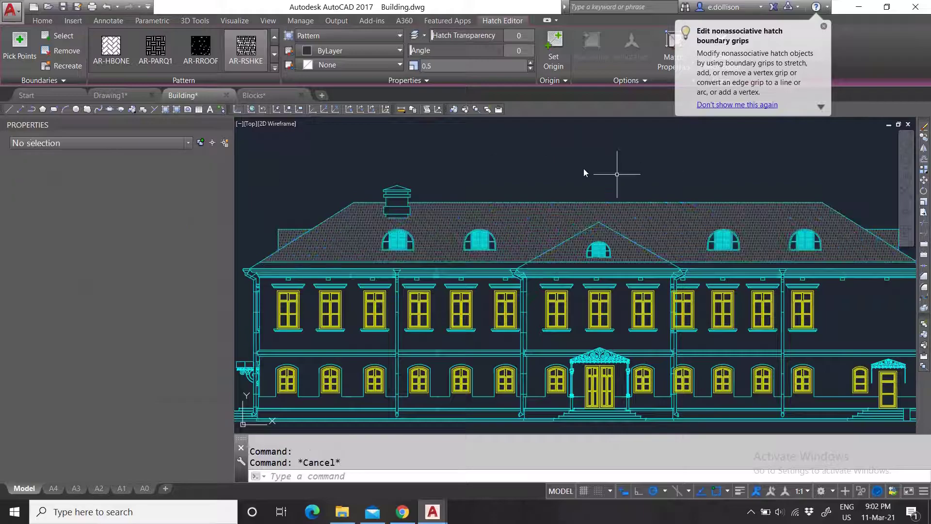
# - Set the Quick Select object type to Block Reference for the entire drawing and look through its filterable properties
pyautogui.scroll(-3, 514, 232)
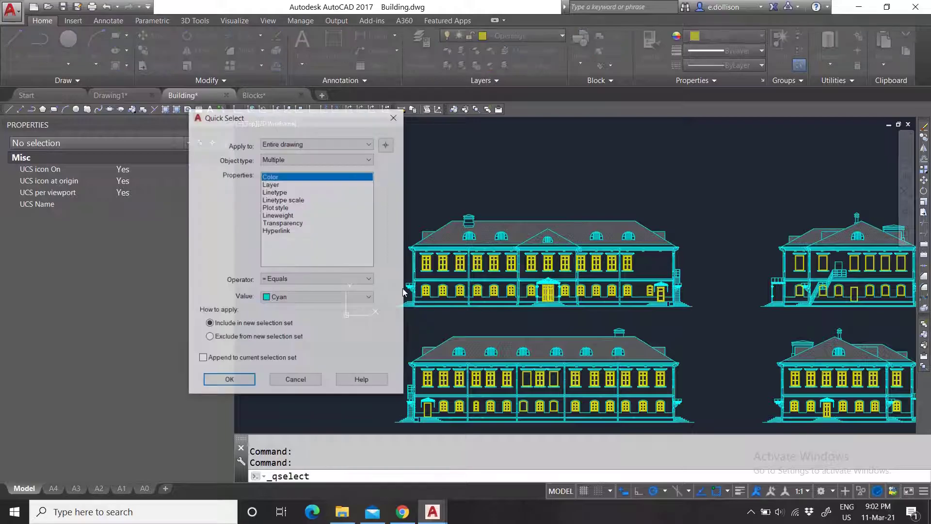
pyautogui.click(280, 159)
pyautogui.click(295, 159)
pyautogui.click(299, 160)
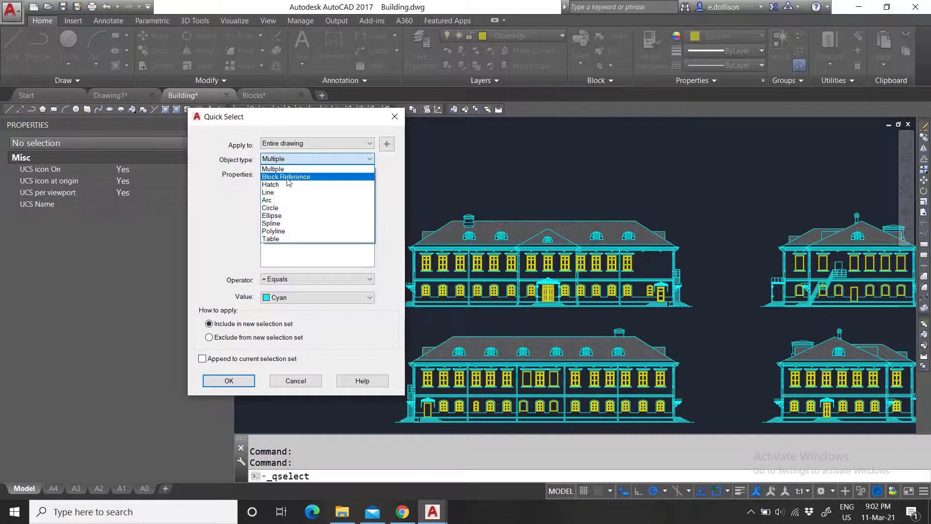
pyautogui.click(287, 176)
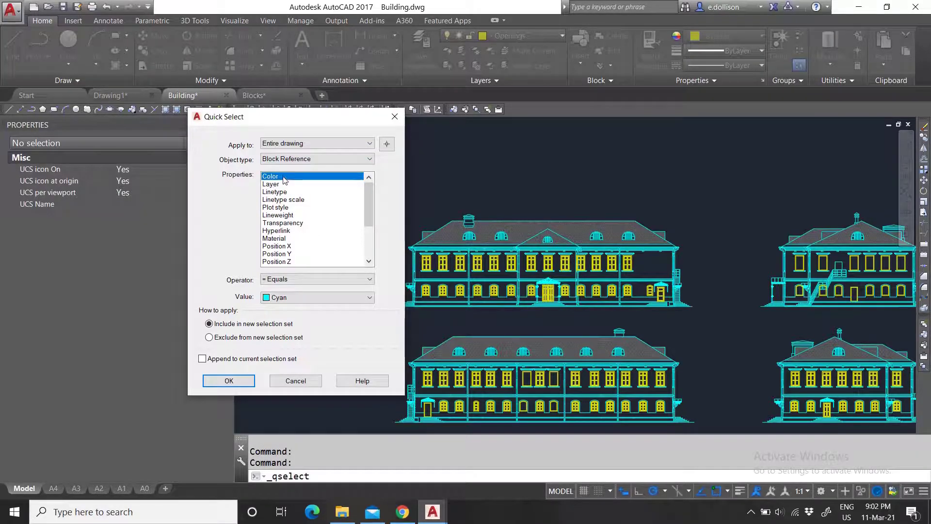
pyautogui.click(282, 185)
pyautogui.click(282, 192)
pyautogui.click(283, 200)
pyautogui.click(283, 208)
pyautogui.click(285, 215)
pyautogui.scroll(-3, 299, 233)
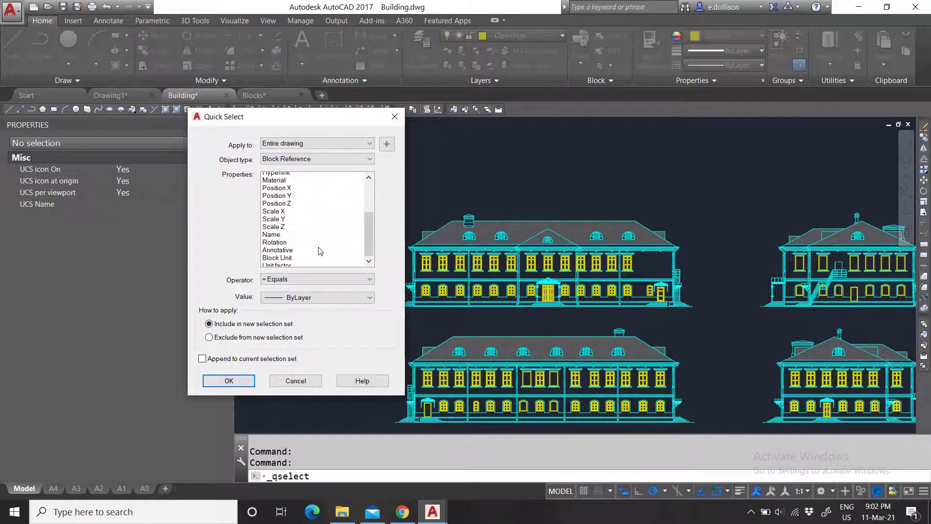
# - Filter the block references by name equal to Door and apply the quick selection
pyautogui.click(269, 232)
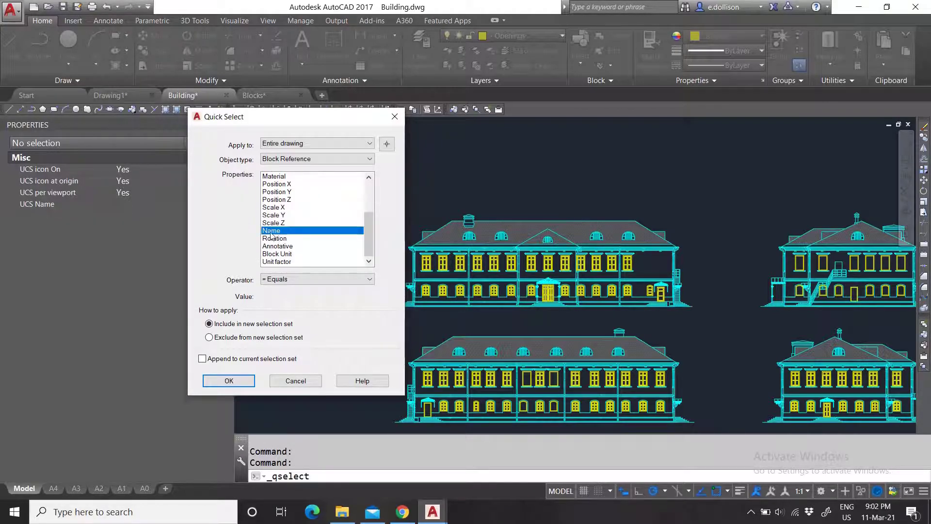
pyautogui.click(298, 297)
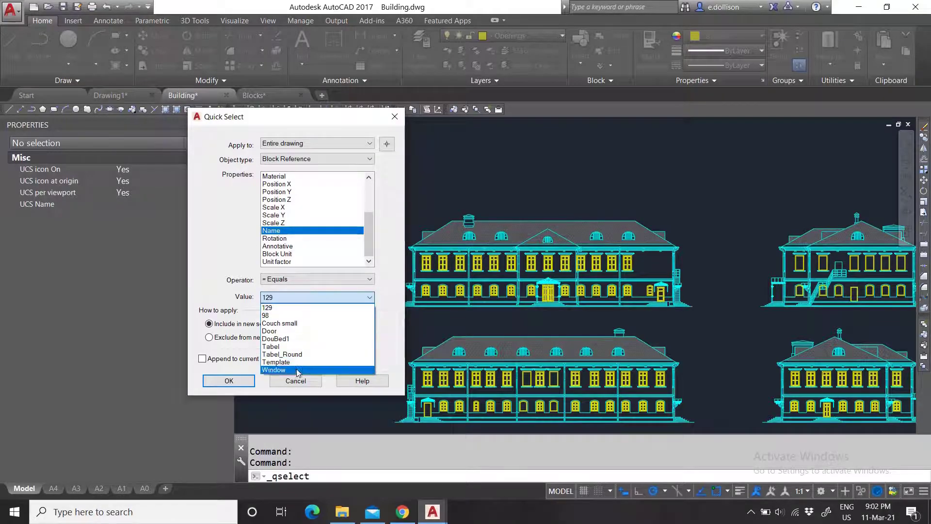
pyautogui.click(281, 331)
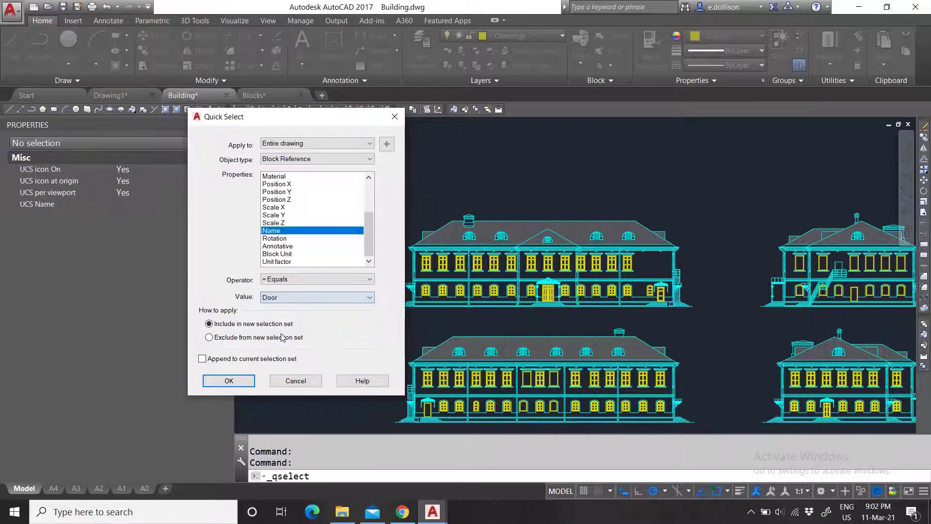
pyautogui.click(229, 380)
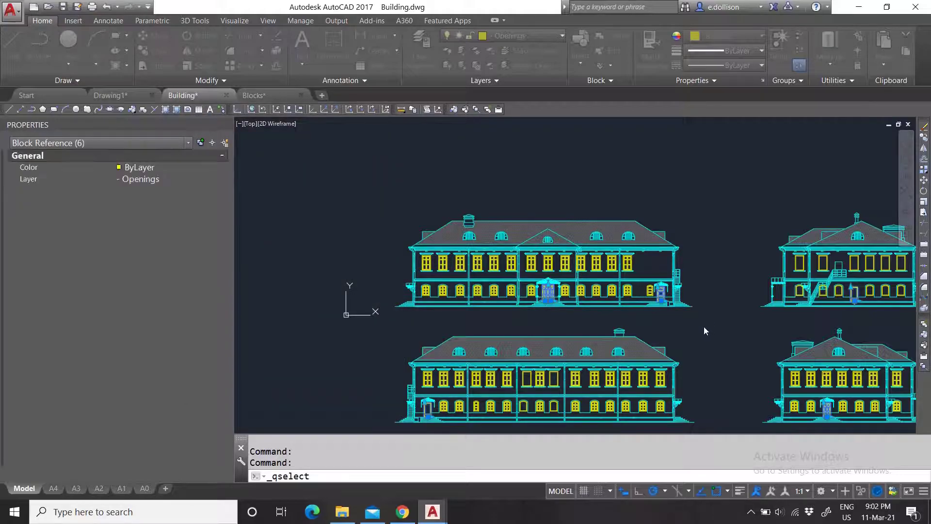
# - Examine which door blocks are selected across the four elevations, and clear the selection
pyautogui.scroll(-4, 576, 294)
pyautogui.scroll(2, 669, 324)
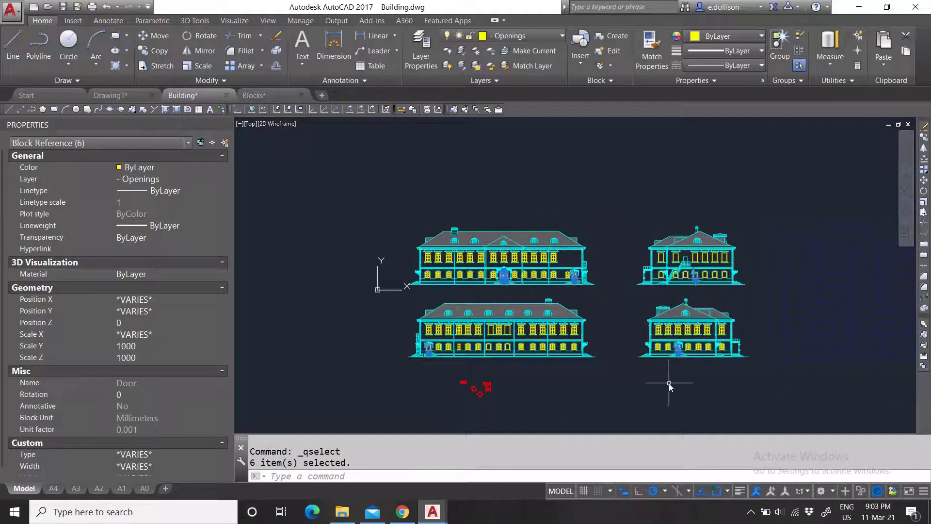
pyautogui.scroll(5, 430, 347)
pyautogui.scroll(-6, 415, 360)
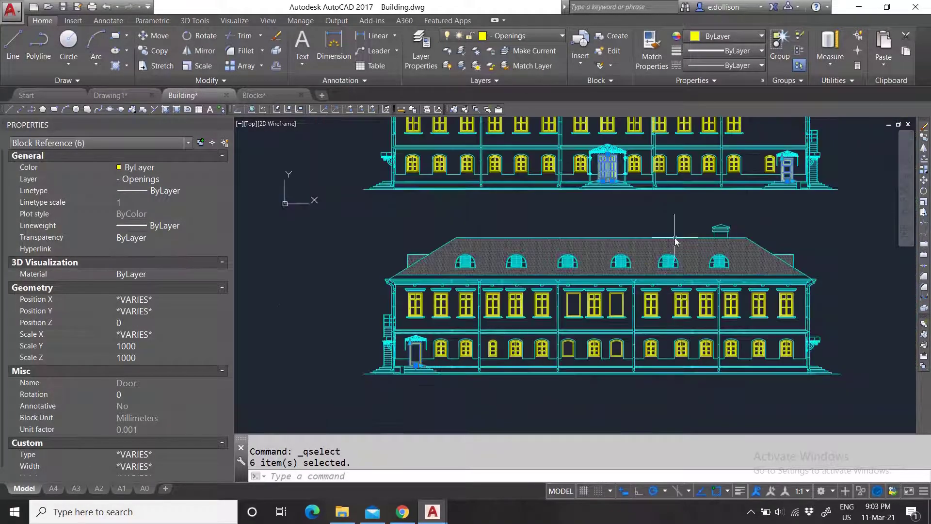
pyautogui.scroll(3, 547, 298)
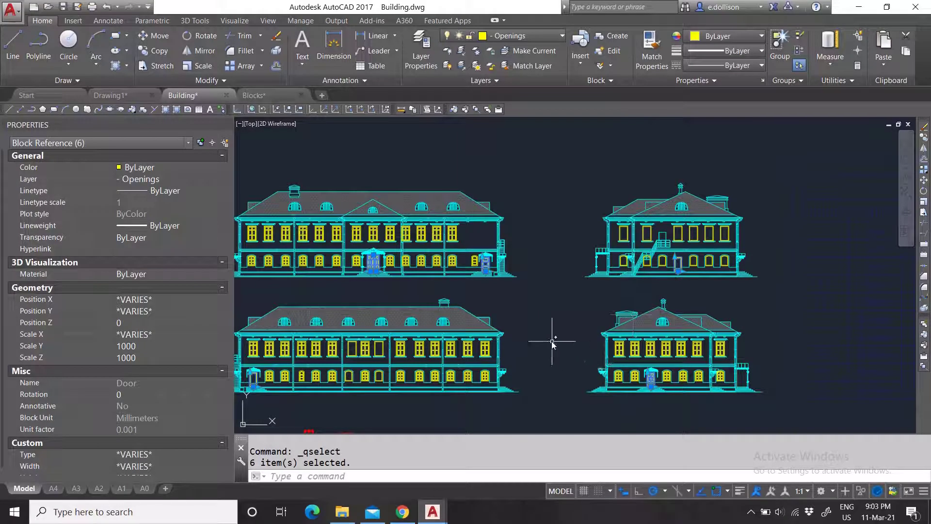
pyautogui.press('Escape')
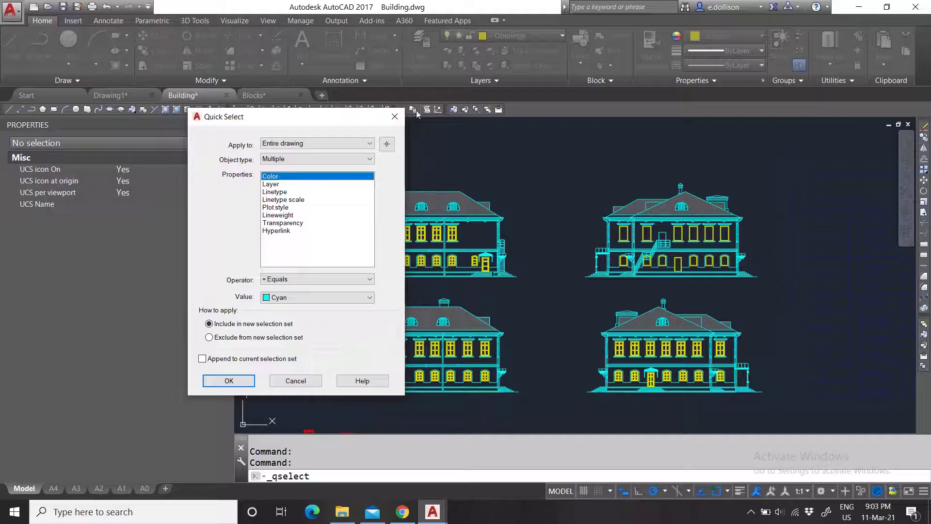
pyautogui.press('Escape')
pyautogui.scroll(-4, 535, 268)
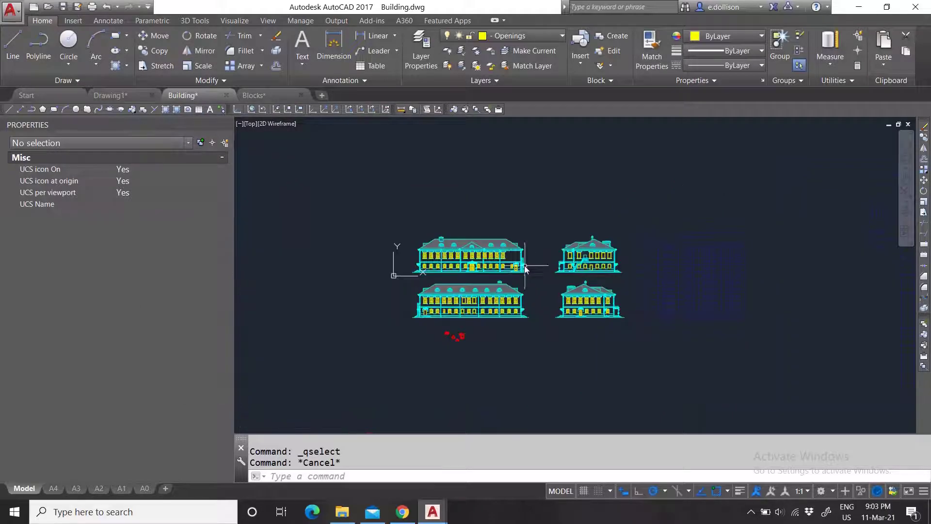
pyautogui.scroll(4, 532, 272)
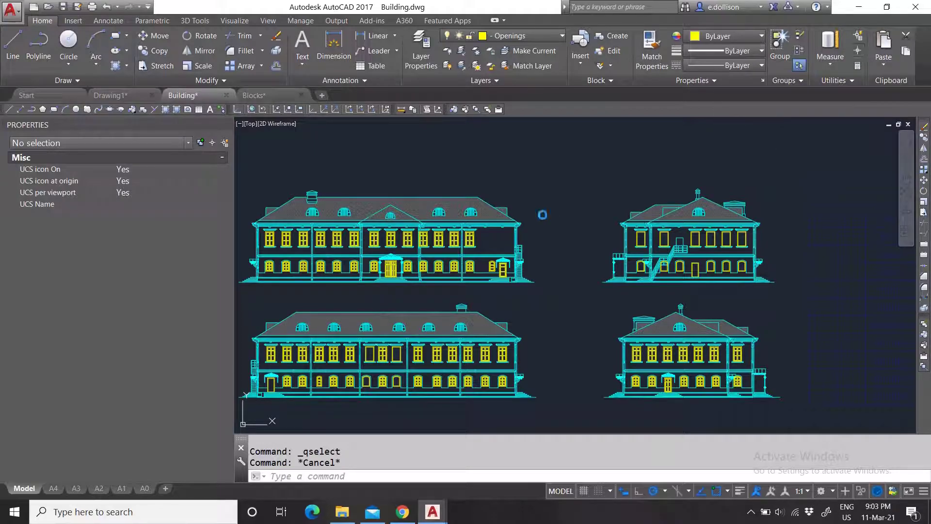
# - Select every object in the drawing, look over what is included across the whole model, and clear the selection
pyautogui.hotkey('ctrl', 'a')
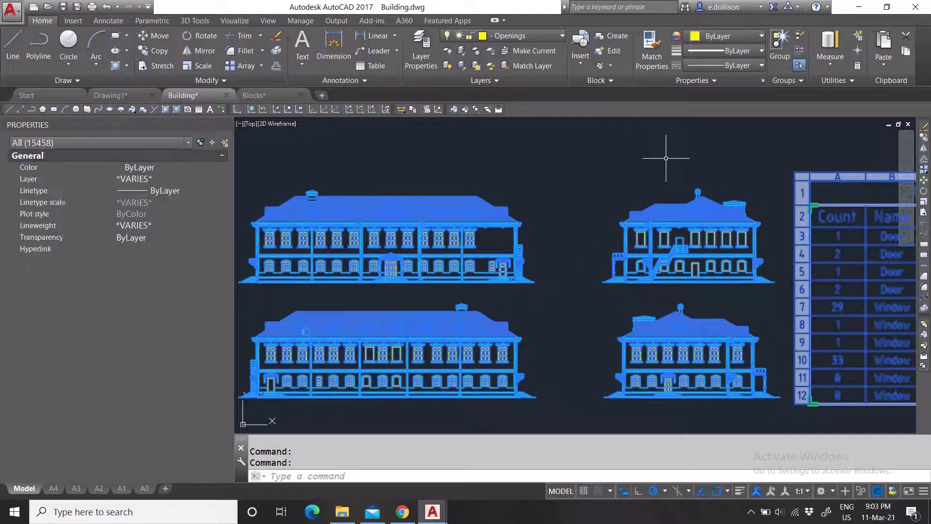
pyautogui.scroll(-5, 532, 277)
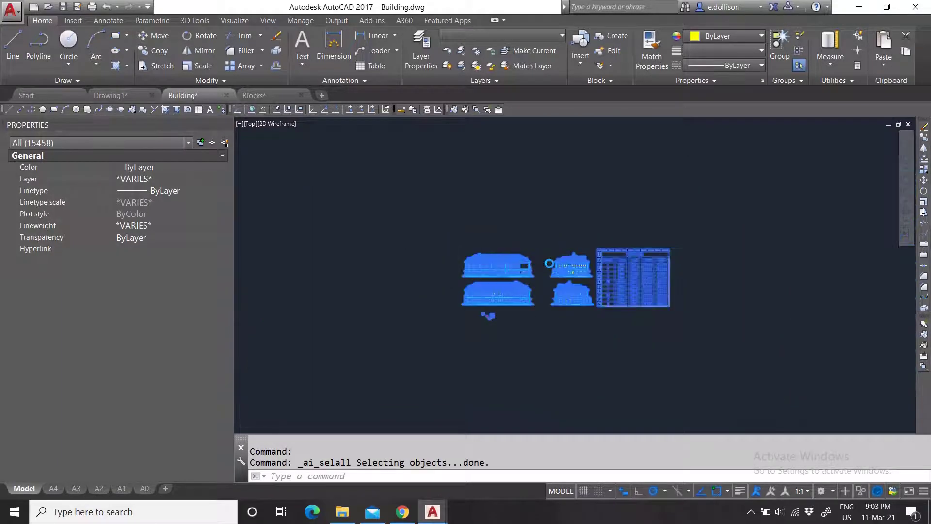
pyautogui.scroll(3, 540, 260)
pyautogui.press('Escape')
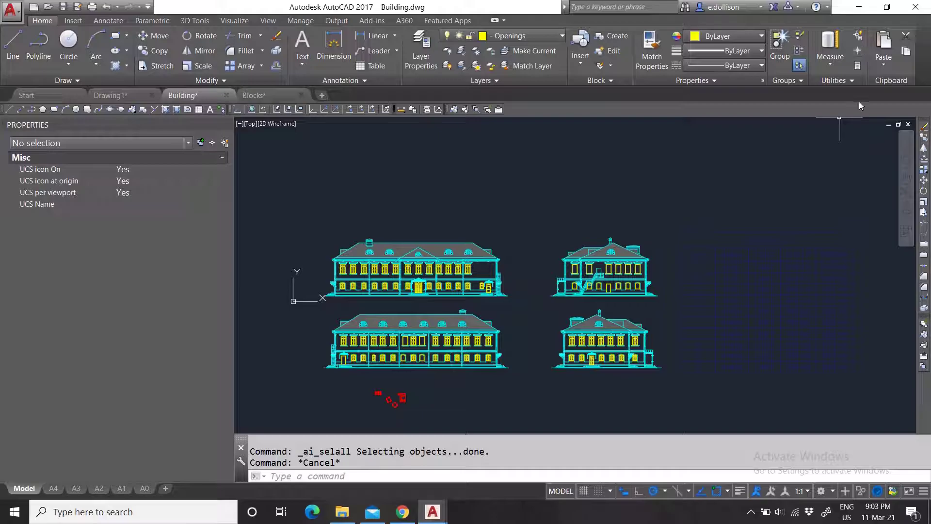
# - Window-select the four elevations, the furniture blocks and the openings table together, and clear the selection
pyautogui.click(291, 168)
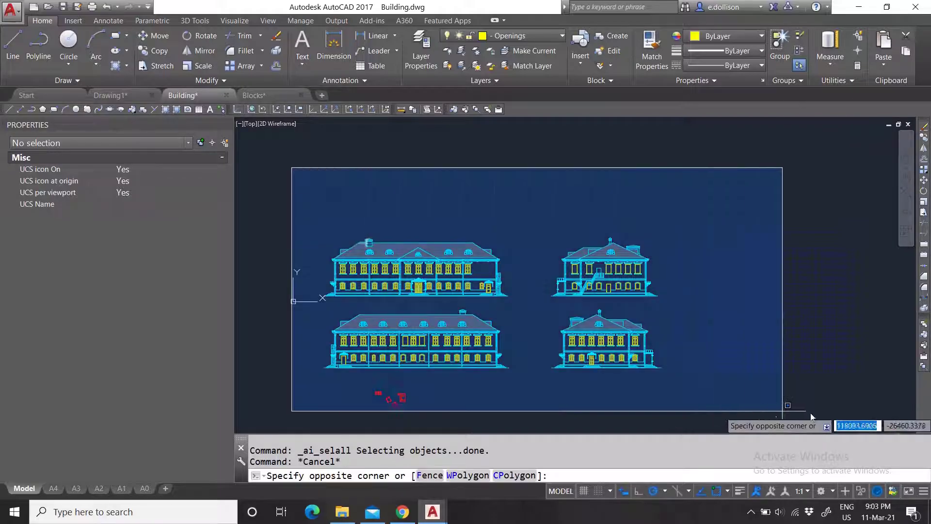
pyautogui.click(868, 423)
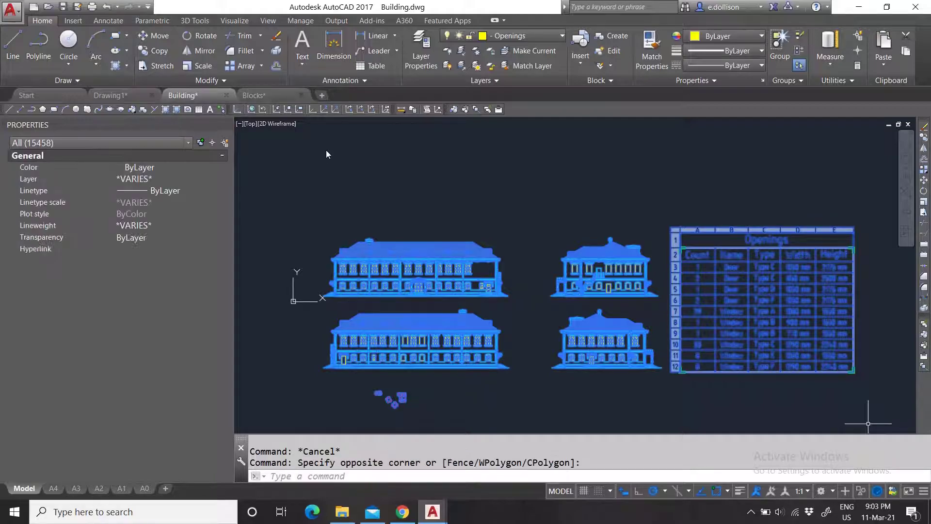
pyautogui.press('Escape')
# - Run Select All on the whole drawing again and deselect everything
pyautogui.click(857, 51)
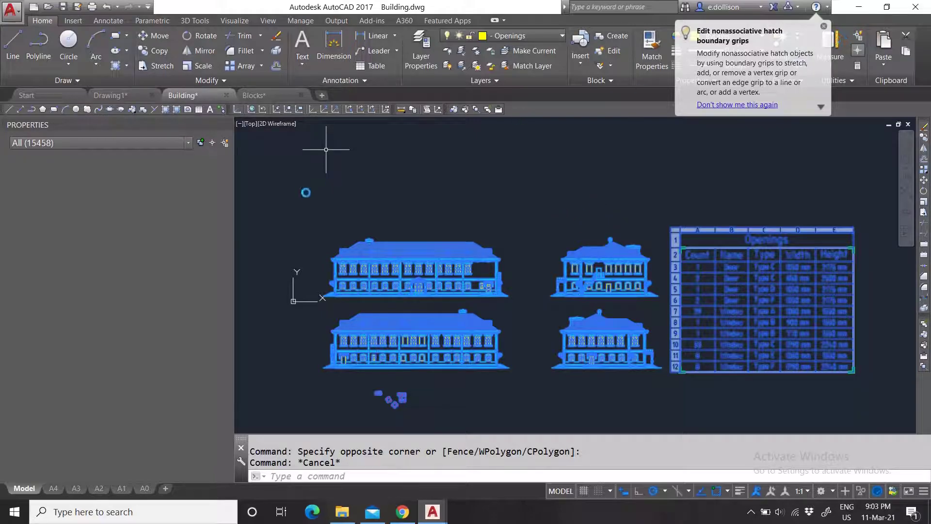
pyautogui.hotkey('ctrl', 'a')
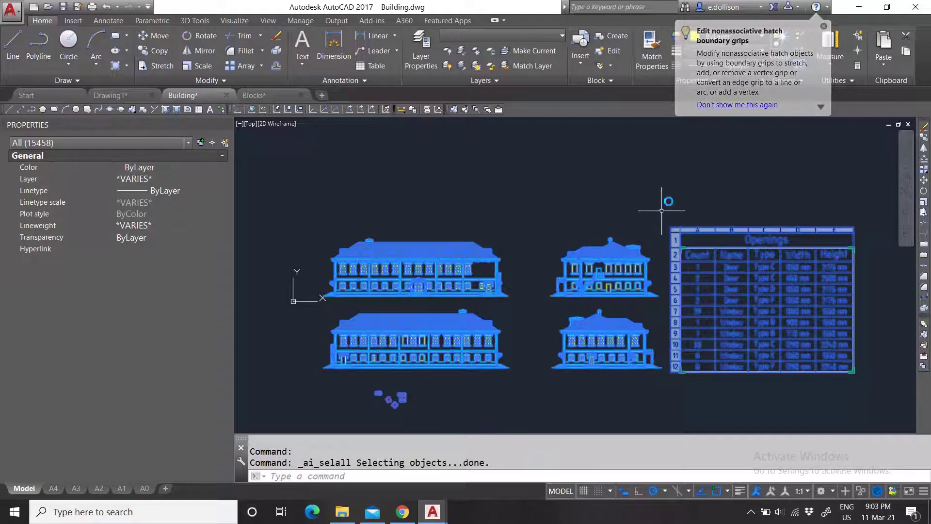
pyautogui.press('Escape')
pyautogui.press('Escape')
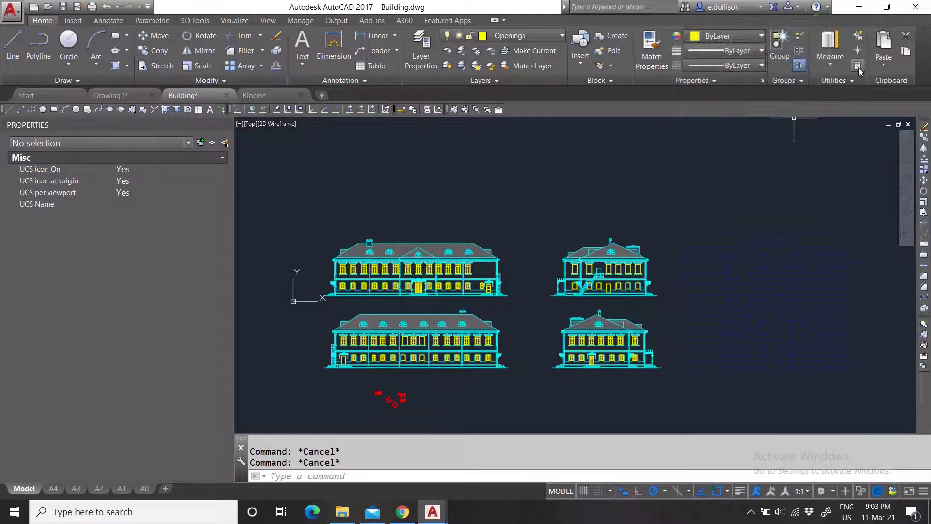
# - Open the QuickCalc calculator and look over the long elevations and their entrance steps
pyautogui.click(858, 66)
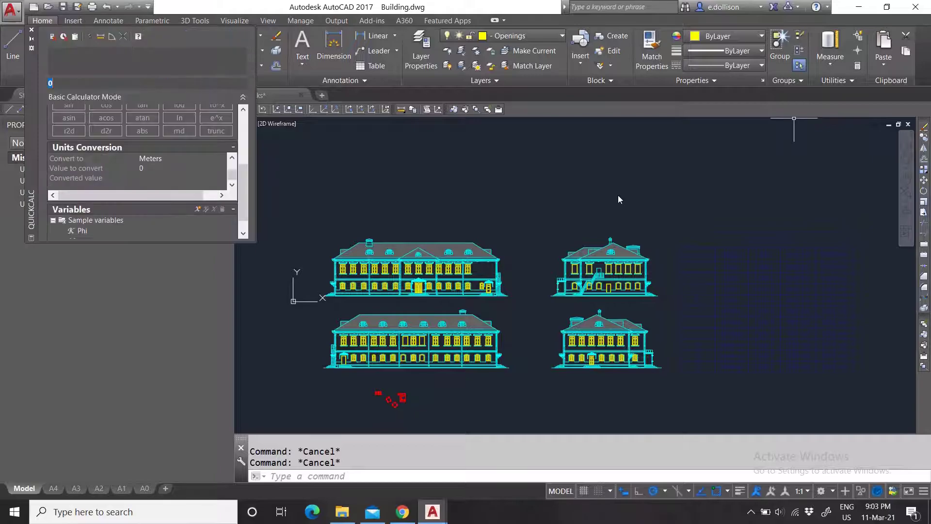
pyautogui.scroll(6, 419, 343)
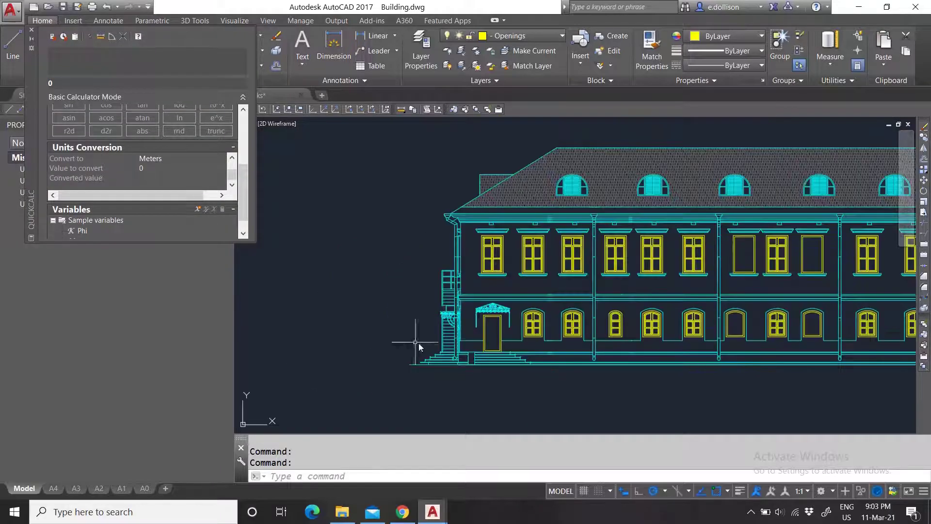
pyautogui.scroll(-4, 427, 361)
pyautogui.scroll(5, 404, 358)
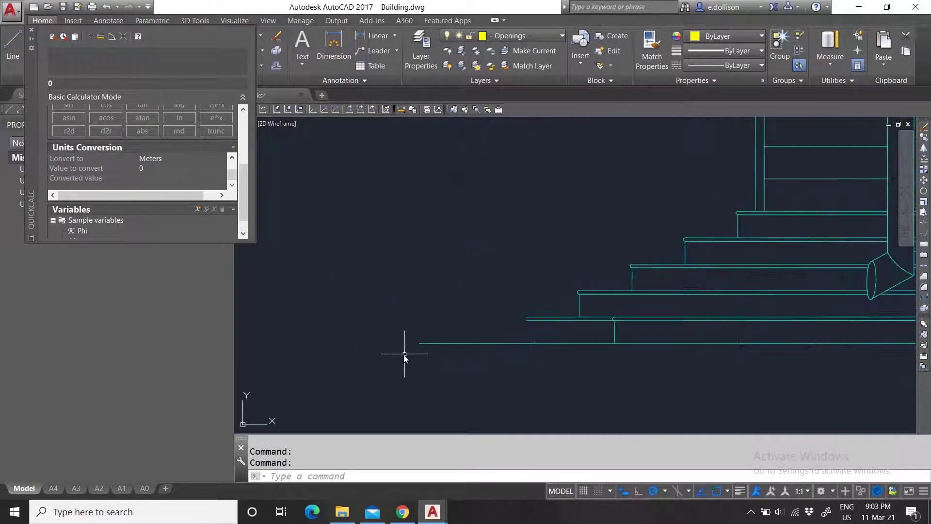
pyautogui.scroll(-6, 529, 355)
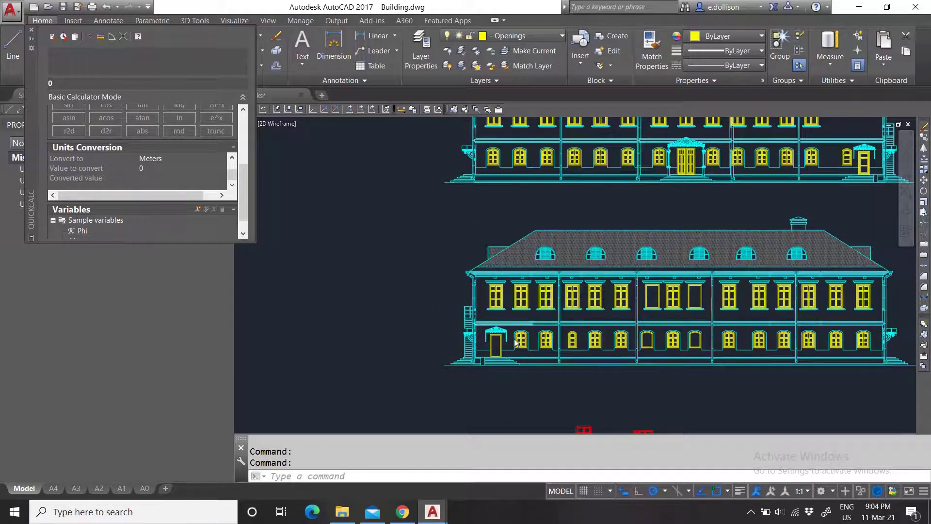
pyautogui.scroll(6, 493, 312)
pyautogui.scroll(-8, 485, 320)
pyautogui.scroll(5, 518, 244)
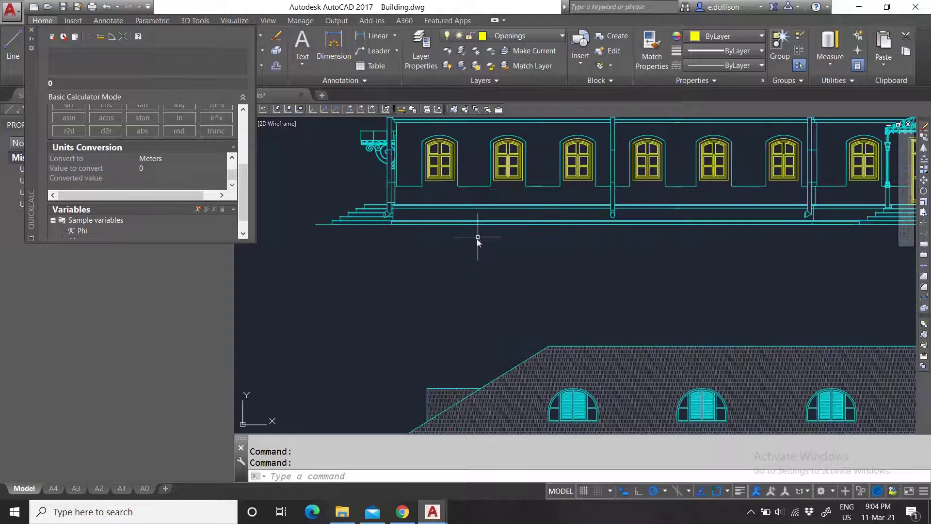
pyautogui.scroll(-5, 478, 240)
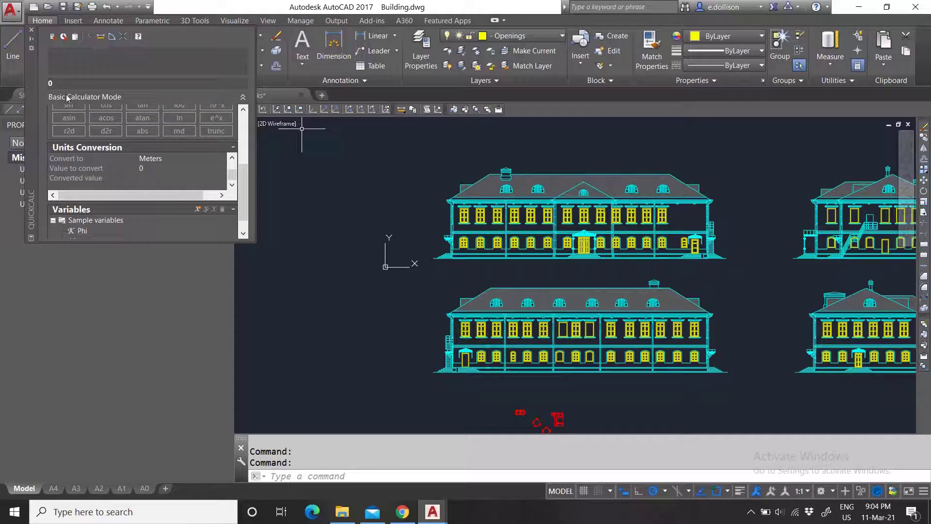
# - Calculate 4*2 with the QuickCalc number pad
pyautogui.scroll(1, 127, 175)
pyautogui.scroll(3, 159, 200)
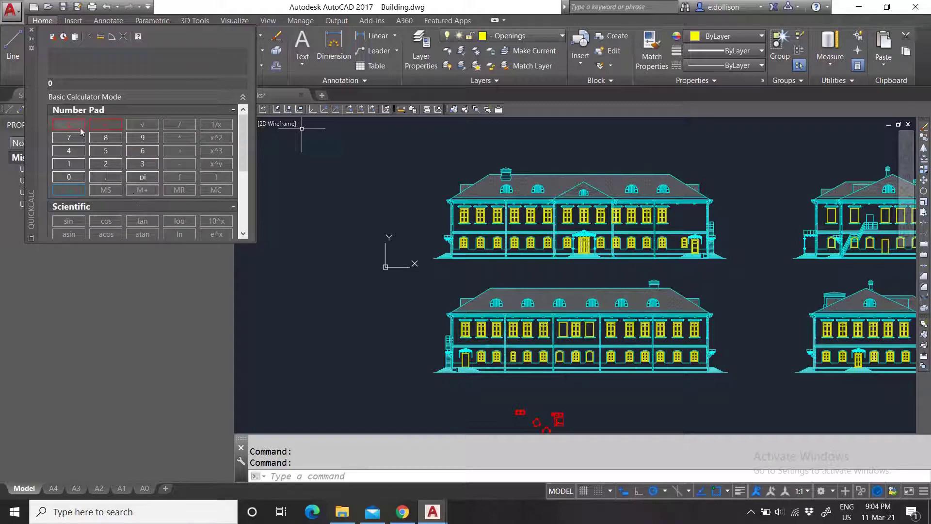
pyautogui.click(69, 151)
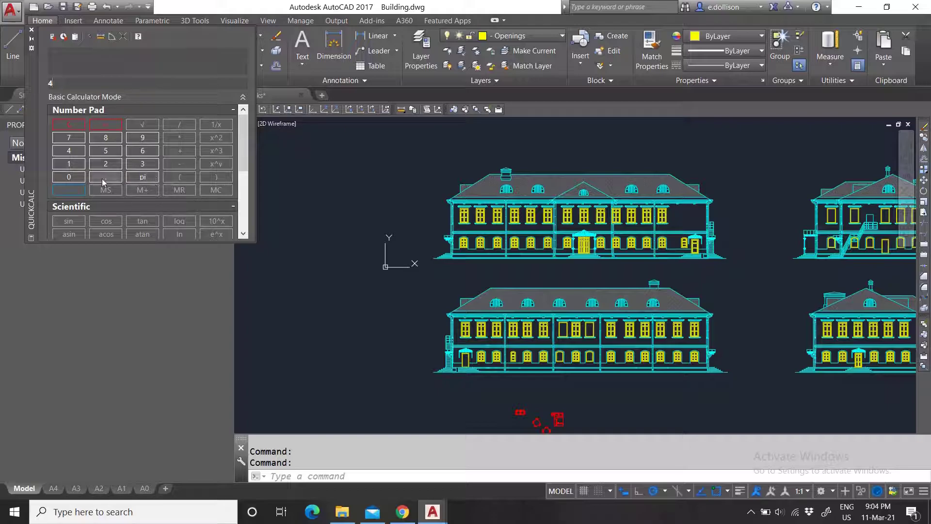
pyautogui.click(179, 137)
pyautogui.click(106, 163)
pyautogui.click(69, 190)
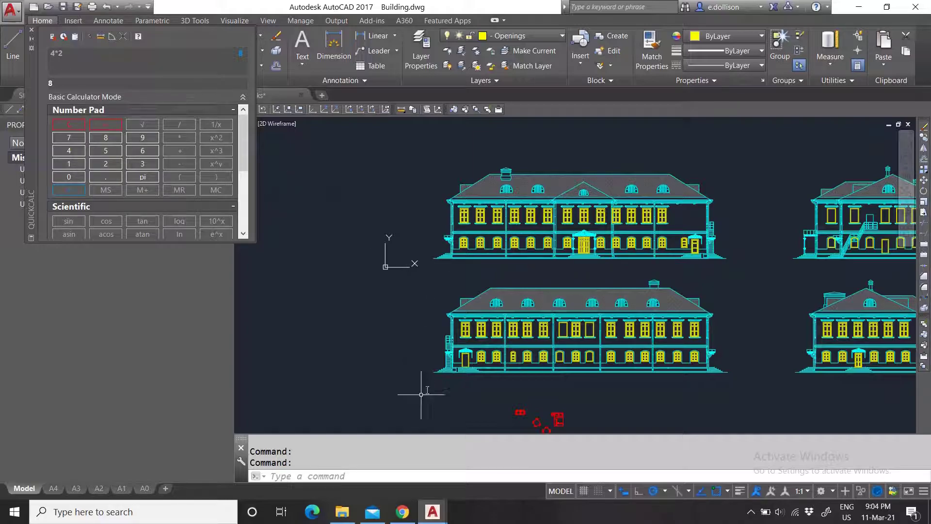
# - Select the Couch small block below the long elevation and dock QuickCalc above the Properties palette
pyautogui.scroll(-3, 479, 276)
pyautogui.scroll(8, 484, 316)
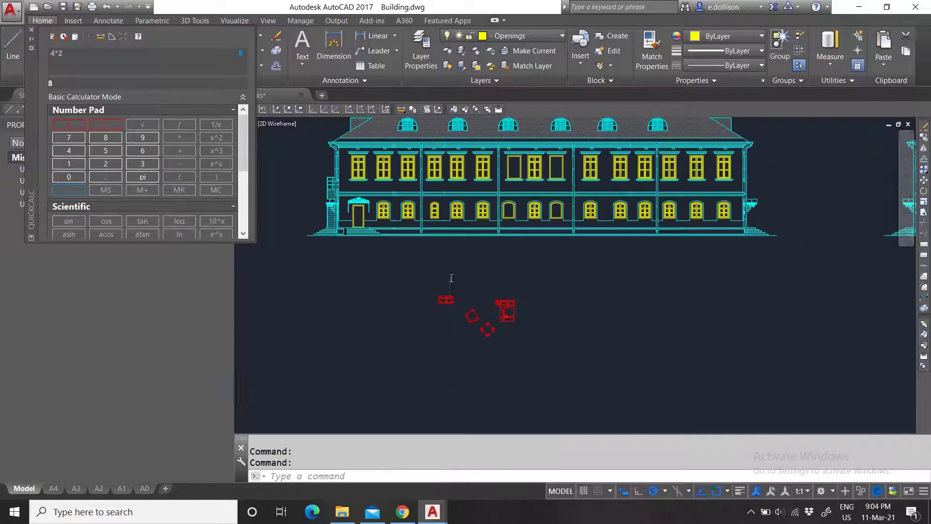
pyautogui.click(478, 375)
pyautogui.click(440, 342)
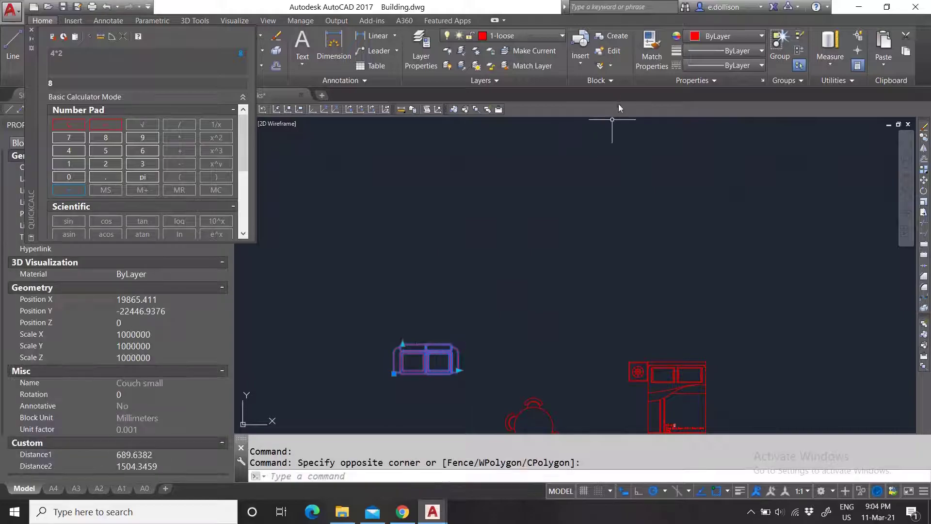
pyautogui.moveTo(33, 69)
pyautogui.mouseDown()
pyautogui.moveTo(39, 149)
pyautogui.moveTo(77, 161)
pyautogui.mouseUp()
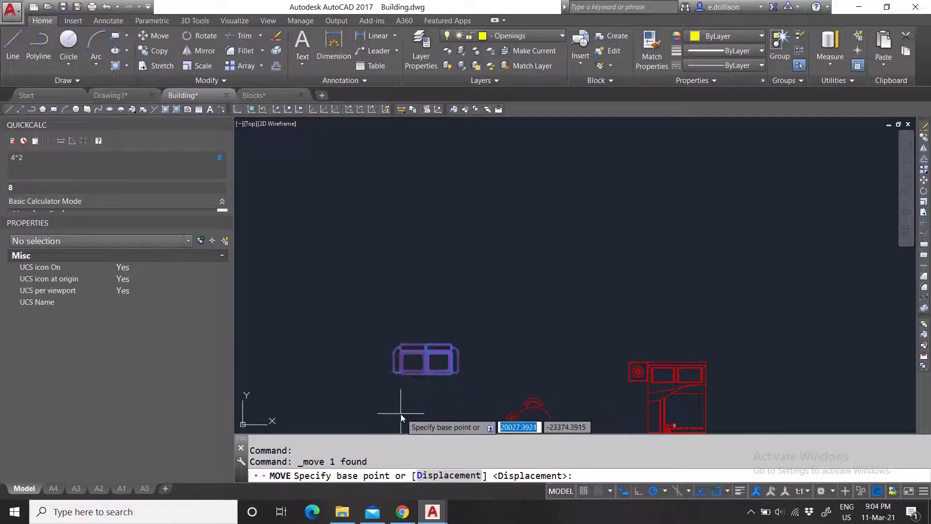
# - Move the small couch 8 units in the negative X direction, passing the distance from QuickCalc to the Move command
pyautogui.click(423, 367)
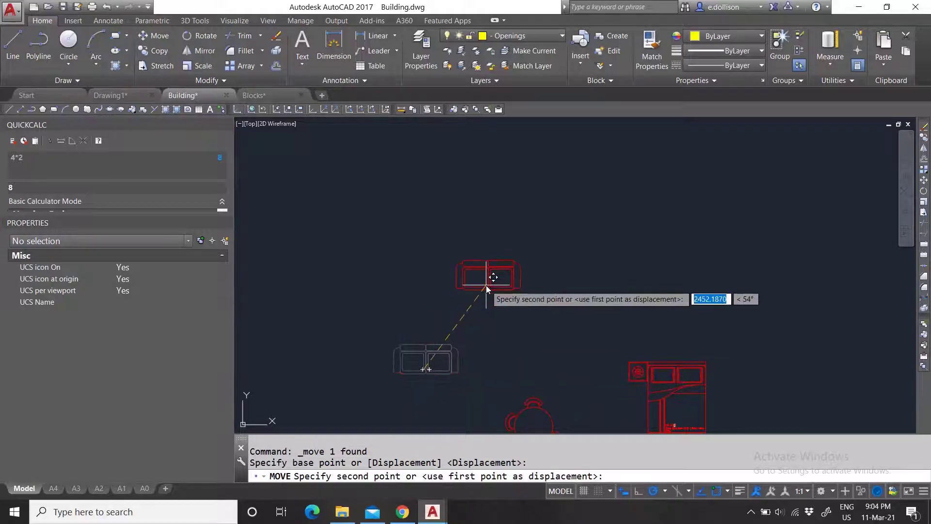
pyautogui.scroll(-2, 525, 323)
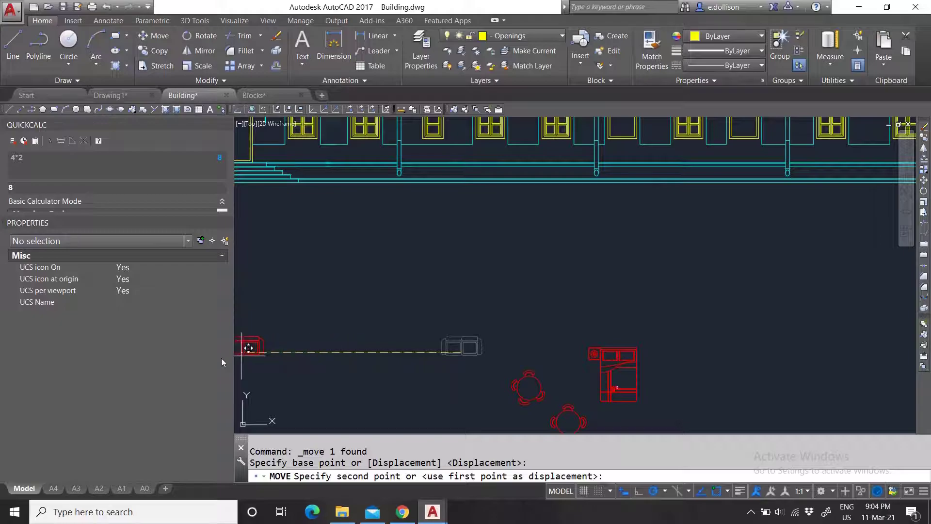
pyautogui.click(35, 142)
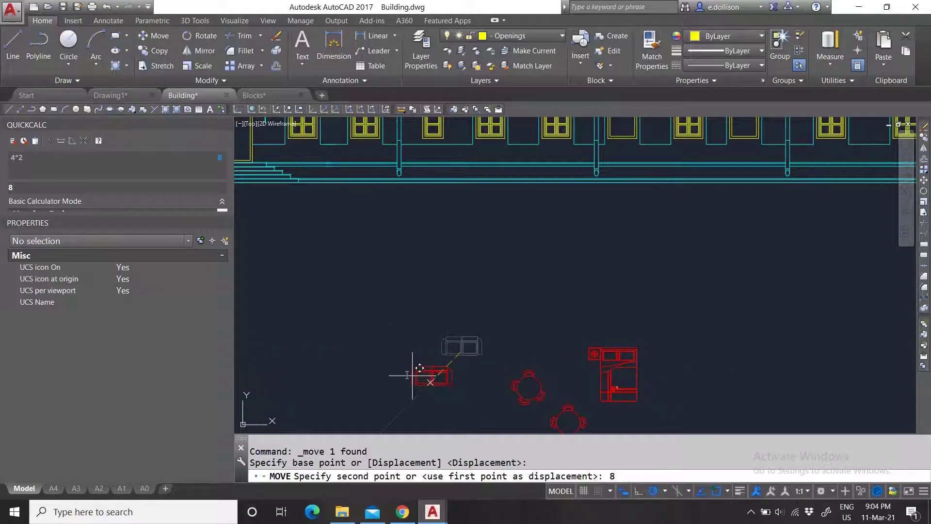
pyautogui.press('Return')
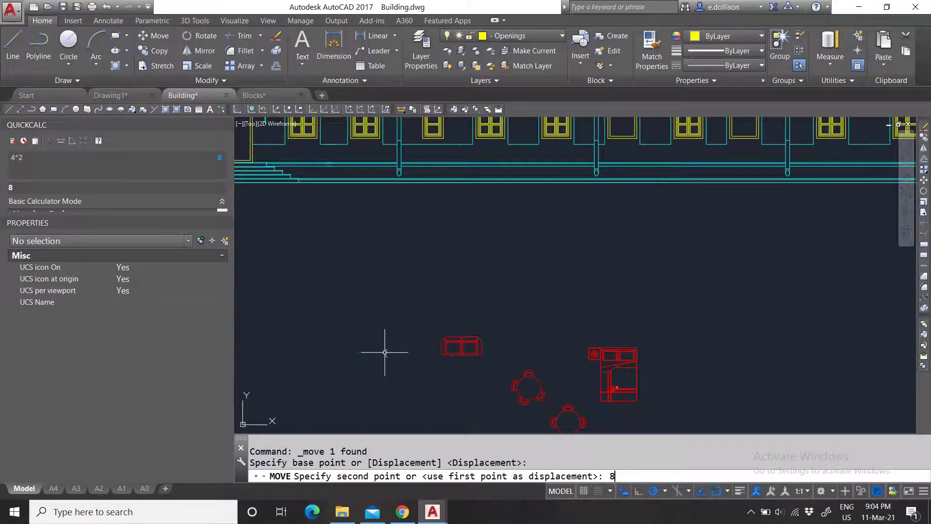
# - Change the QuickCalc value to 800 and use it to move the small couch 800 units in the negative X direction
pyautogui.click(468, 382)
pyautogui.click(389, 338)
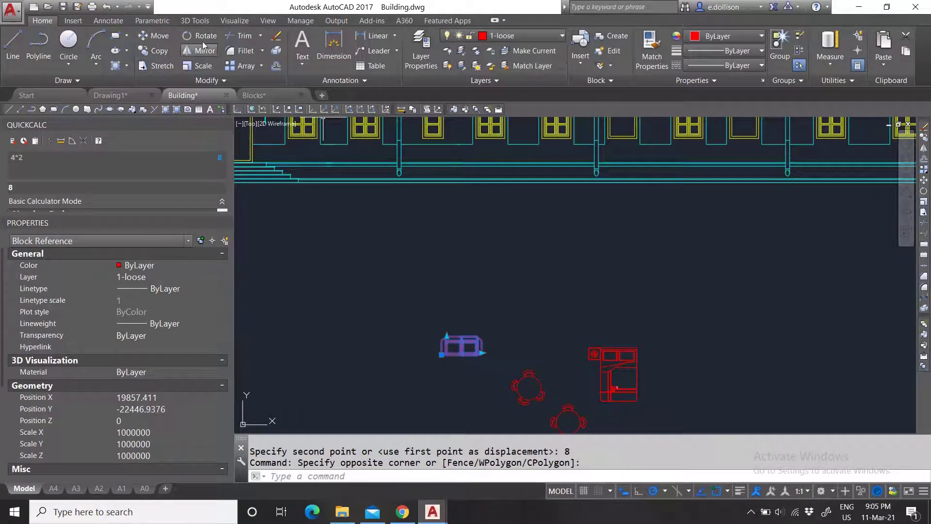
pyautogui.click(149, 39)
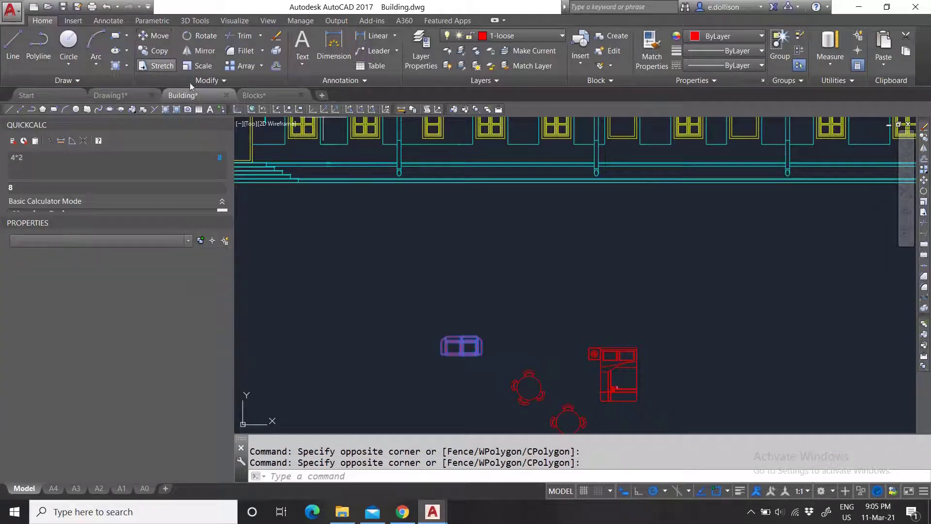
pyautogui.click(382, 353)
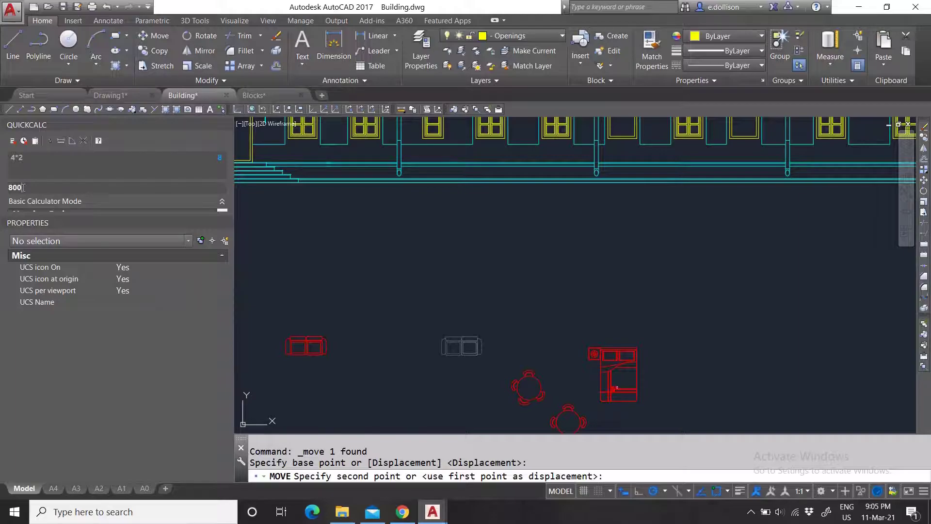
pyautogui.click(36, 143)
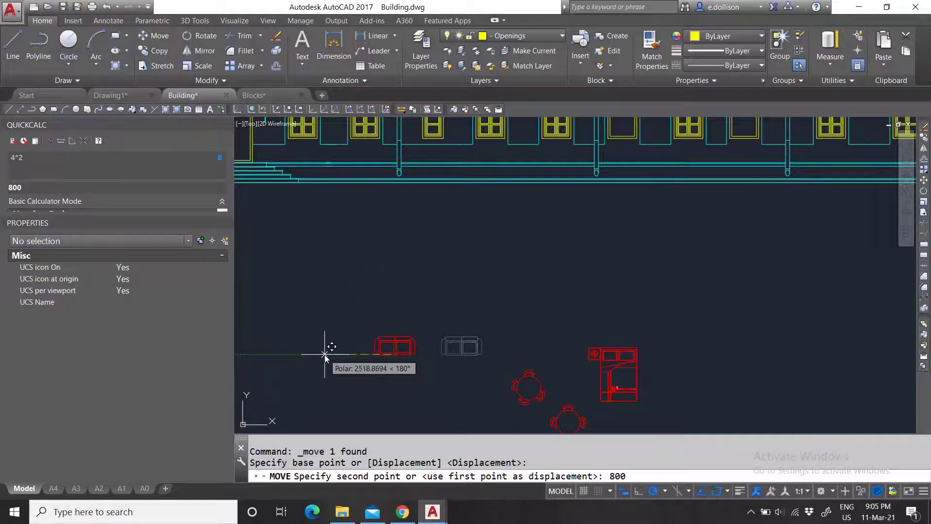
pyautogui.press('Return')
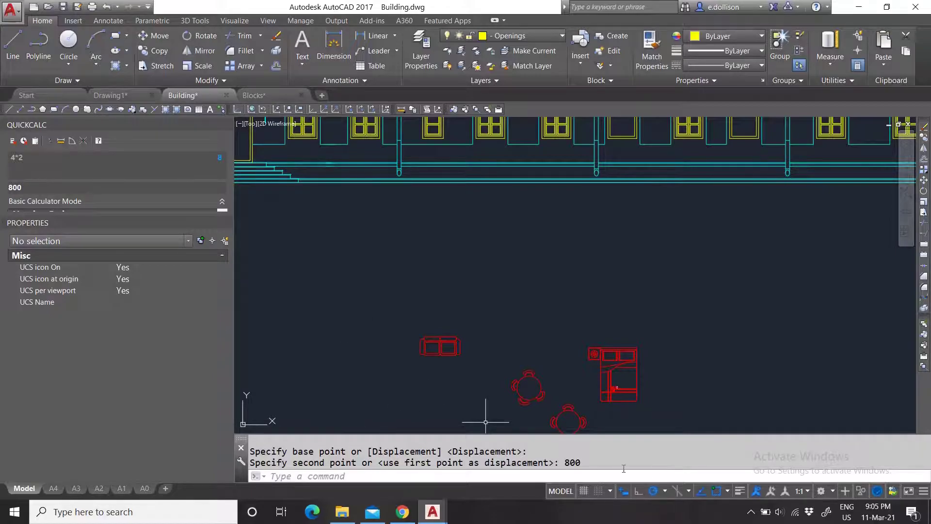
# - Close QuickCalc and collapse the Properties palette to widen the drawing area
pyautogui.click(228, 124)
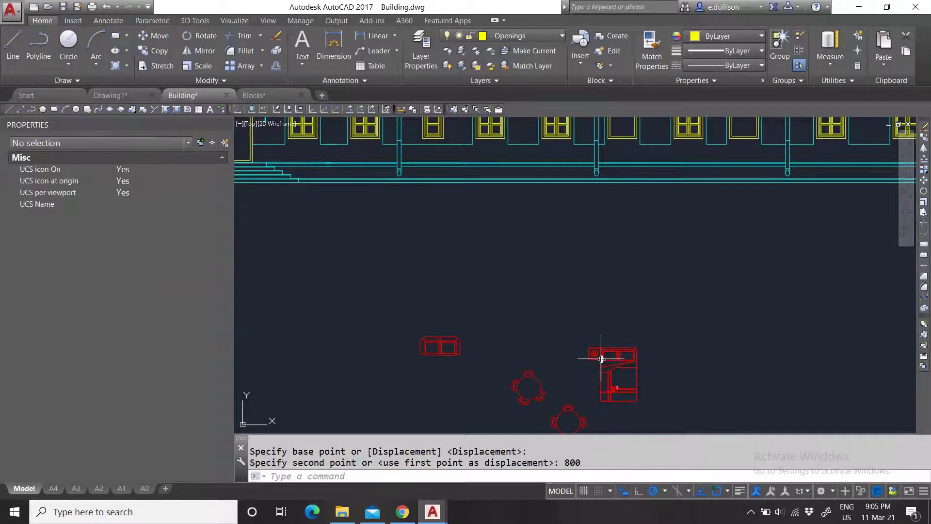
pyautogui.scroll(-5, 482, 367)
pyautogui.scroll(5, 495, 367)
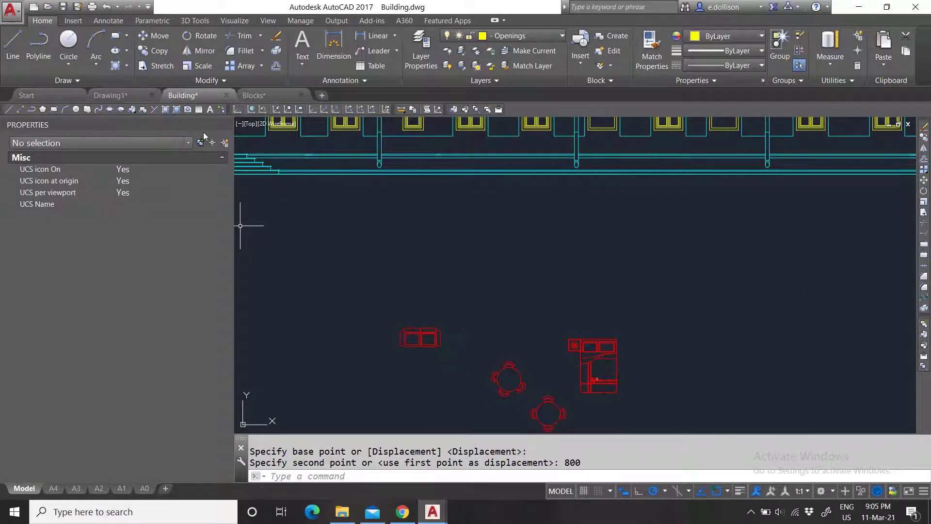
pyautogui.click(219, 127)
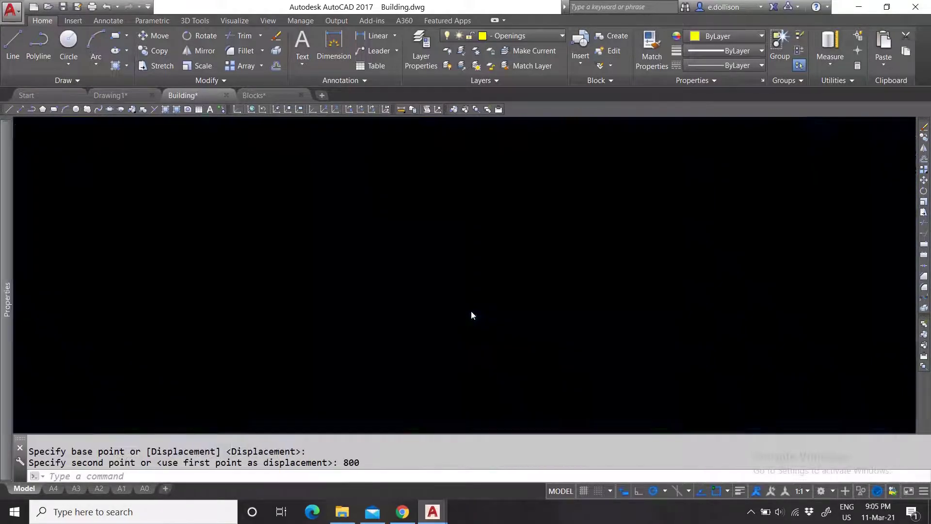
# - Identify the coordinates of the left endpoint of the lower long elevation's ground line with ID Point
pyautogui.scroll(-3, 420, 319)
pyautogui.scroll(3, 419, 319)
pyautogui.scroll(-3, 451, 320)
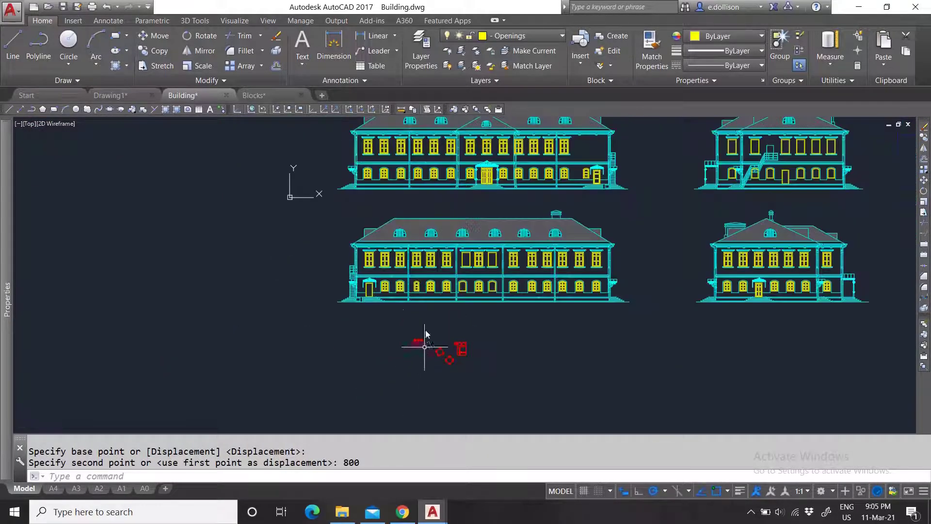
pyautogui.scroll(2, 424, 339)
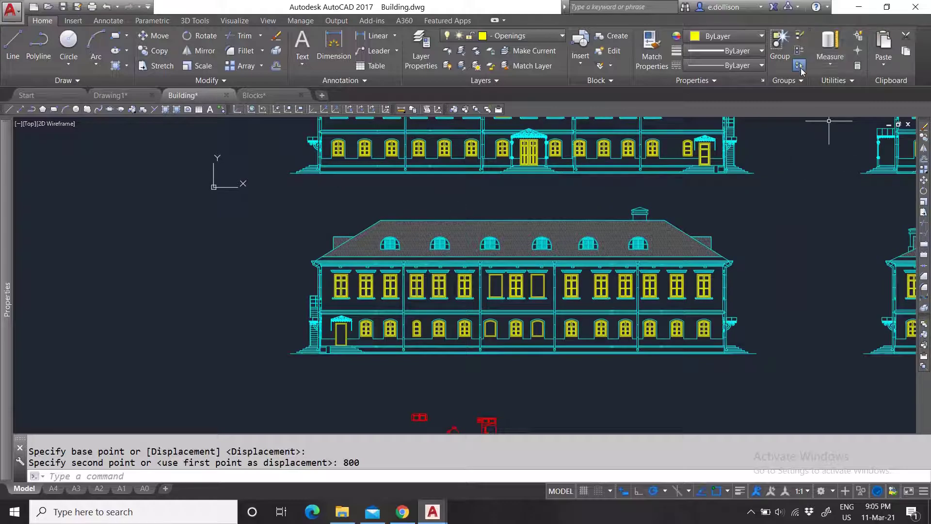
pyautogui.click(851, 79)
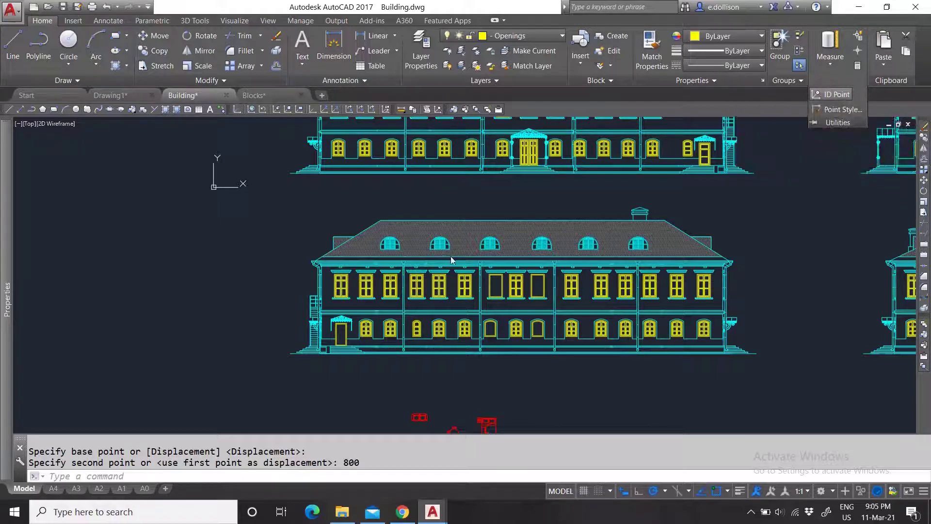
pyautogui.scroll(6, 288, 371)
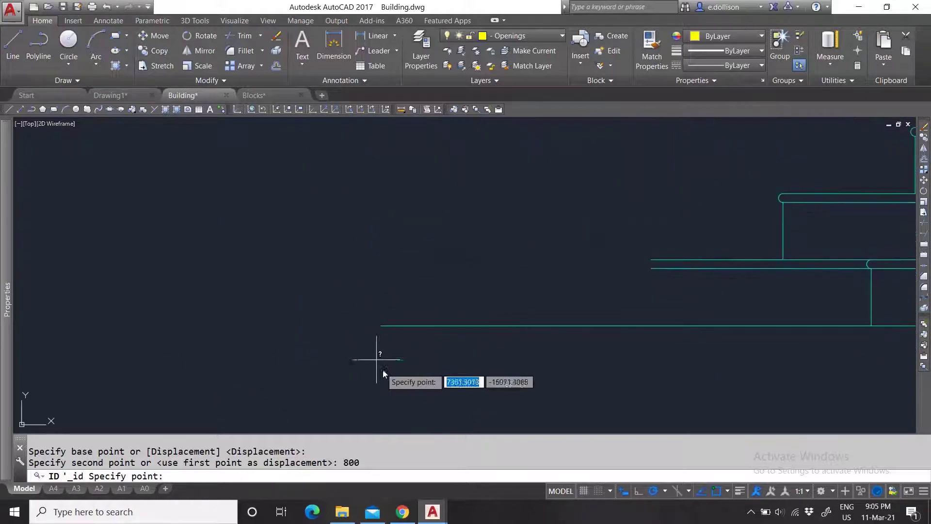
pyautogui.click(381, 325)
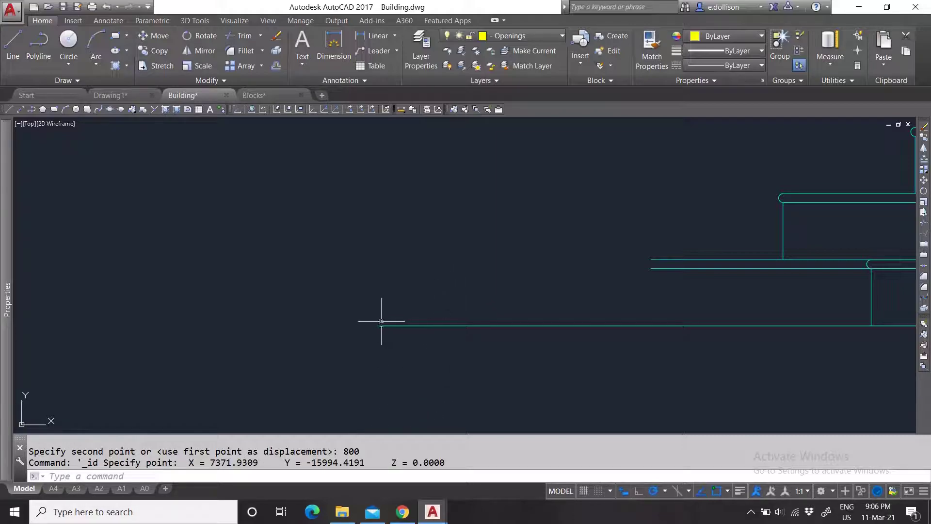
pyautogui.scroll(-3, 387, 331)
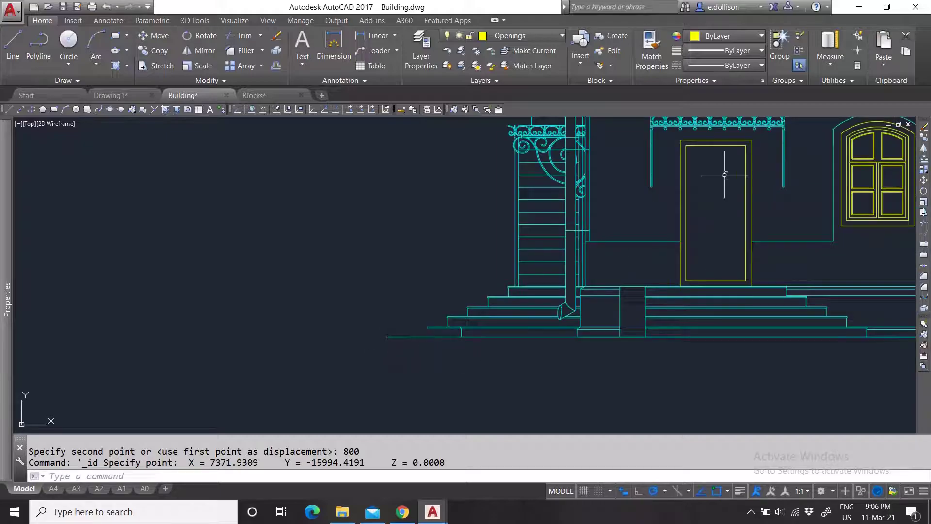
pyautogui.scroll(-5, 746, 220)
pyautogui.scroll(-4, 491, 313)
pyautogui.scroll(4, 526, 291)
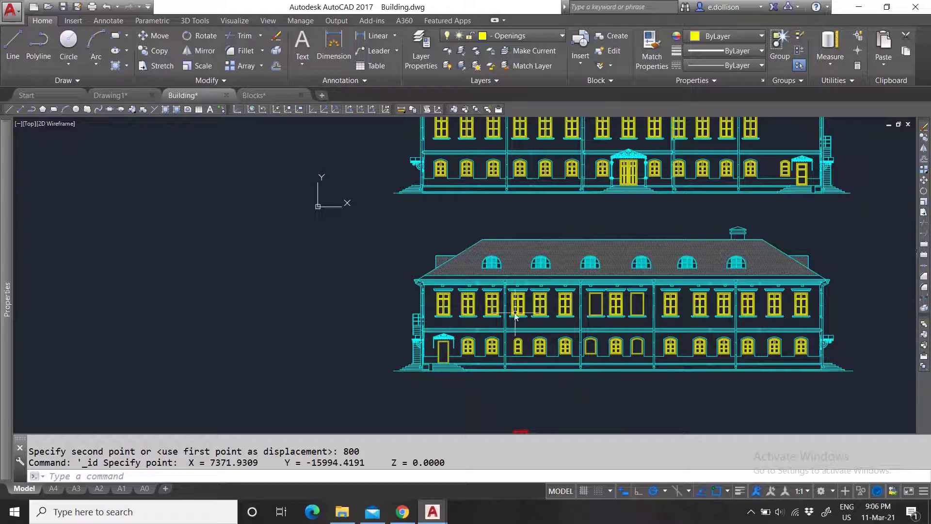
pyautogui.scroll(-5, 408, 344)
pyautogui.scroll(5, 370, 279)
pyautogui.scroll(-4, 370, 278)
pyautogui.scroll(2, 371, 279)
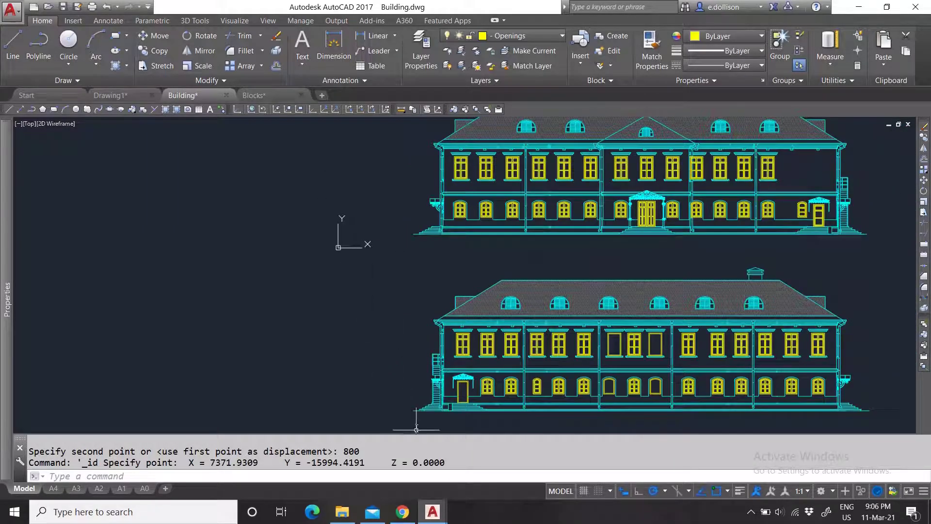
pyautogui.click(13, 46)
pyautogui.press('Escape')
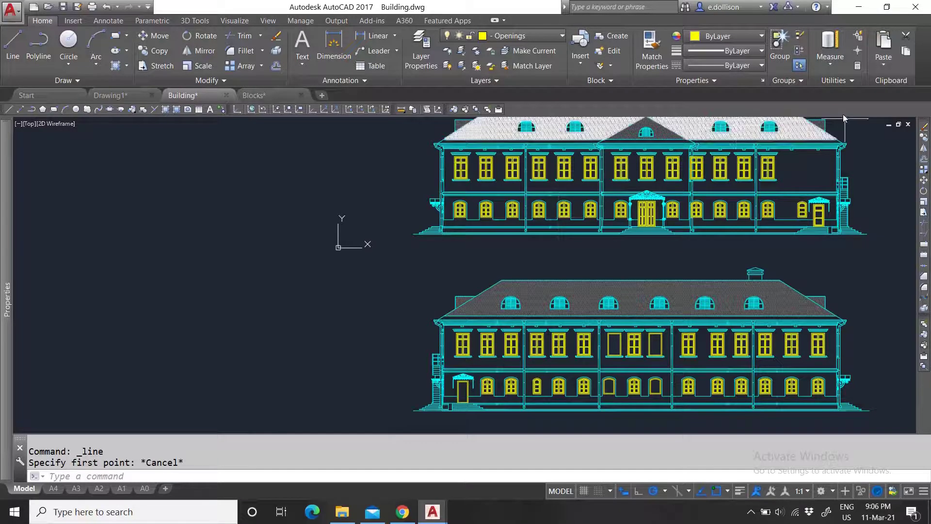
# - Open the Point Style settings to review the point display options and close them without changes
pyautogui.click(845, 81)
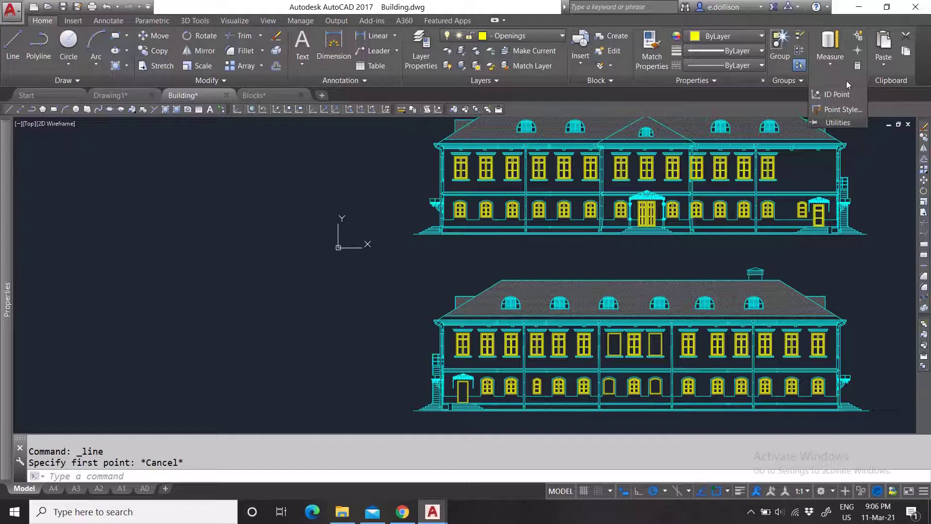
pyautogui.click(831, 111)
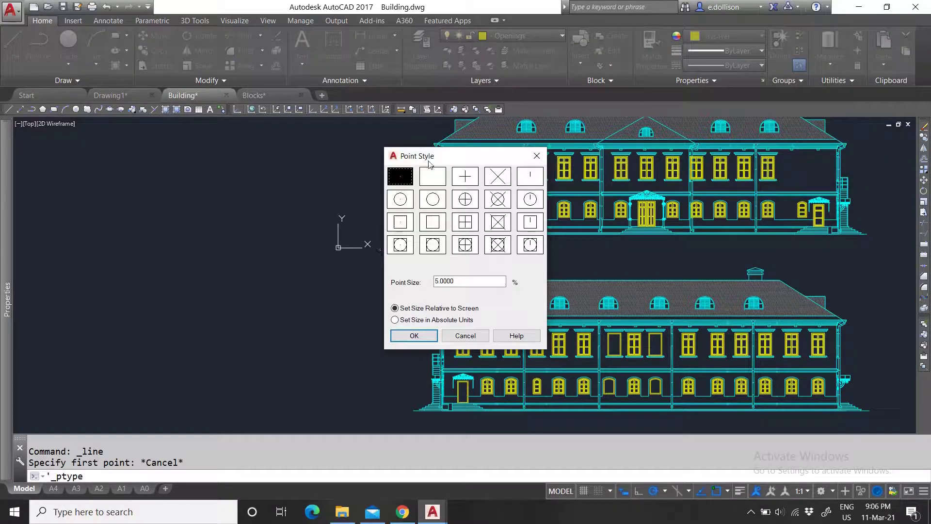
pyautogui.click(536, 156)
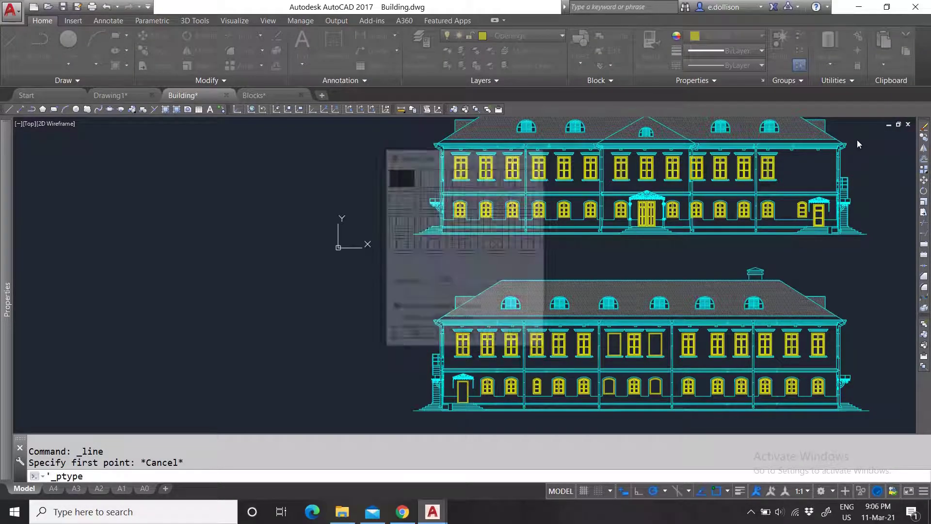
pyautogui.click(845, 82)
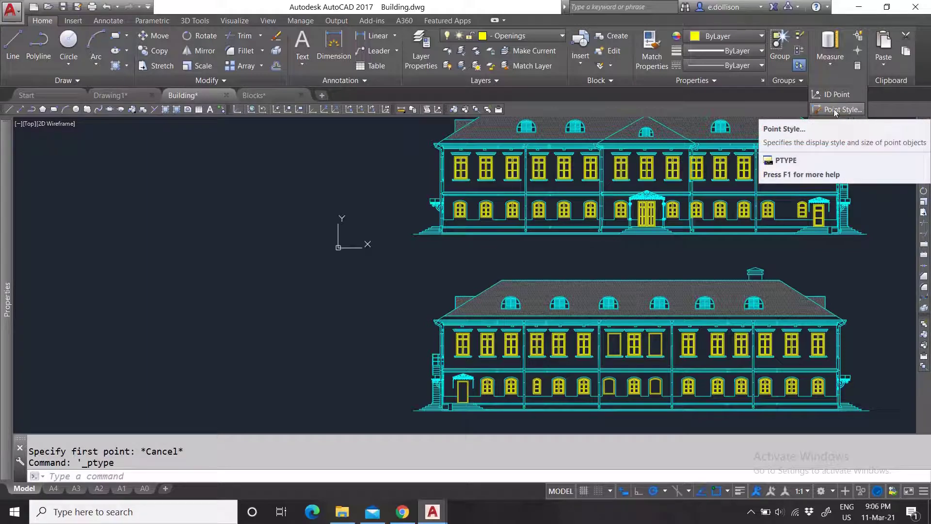
pyautogui.click(123, 181)
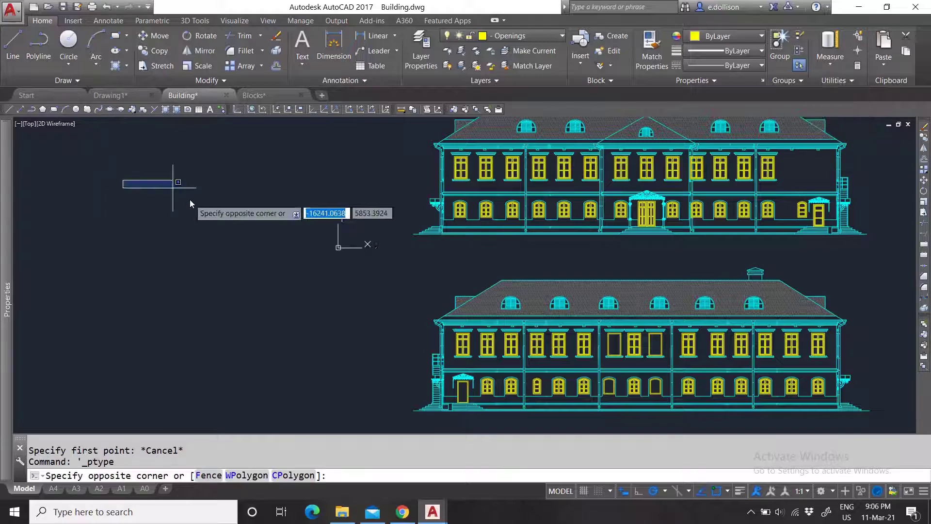
pyautogui.click(190, 199)
pyautogui.click(108, 21)
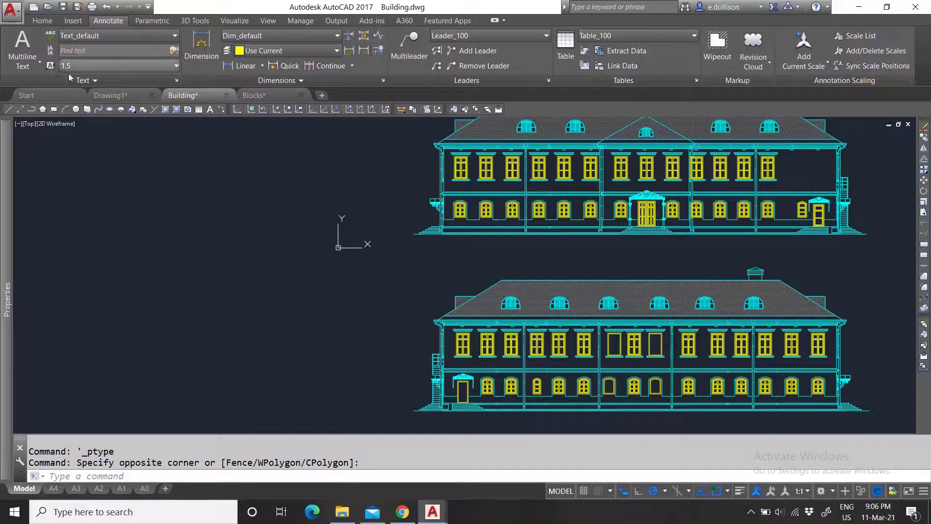
pyautogui.click(72, 21)
pyautogui.click(45, 21)
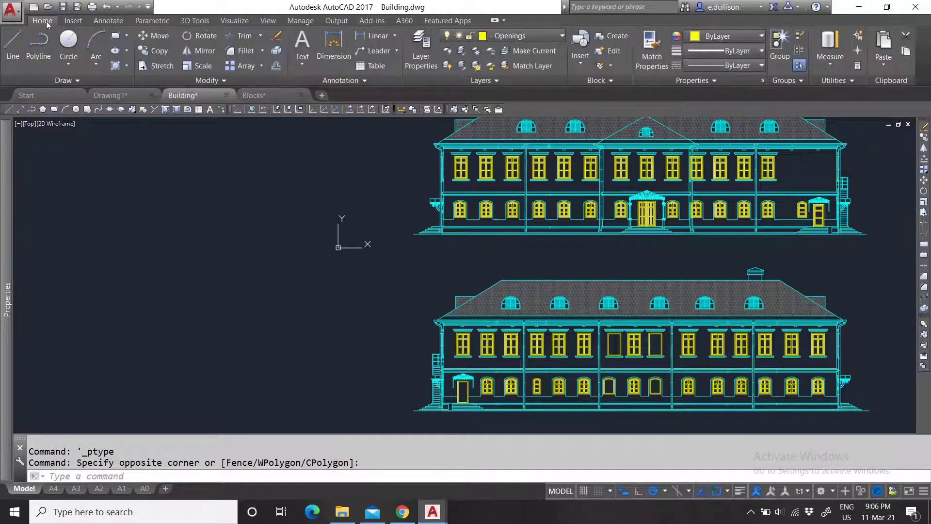
# - Set the point display style to a circle with an X through it
pyautogui.click(844, 82)
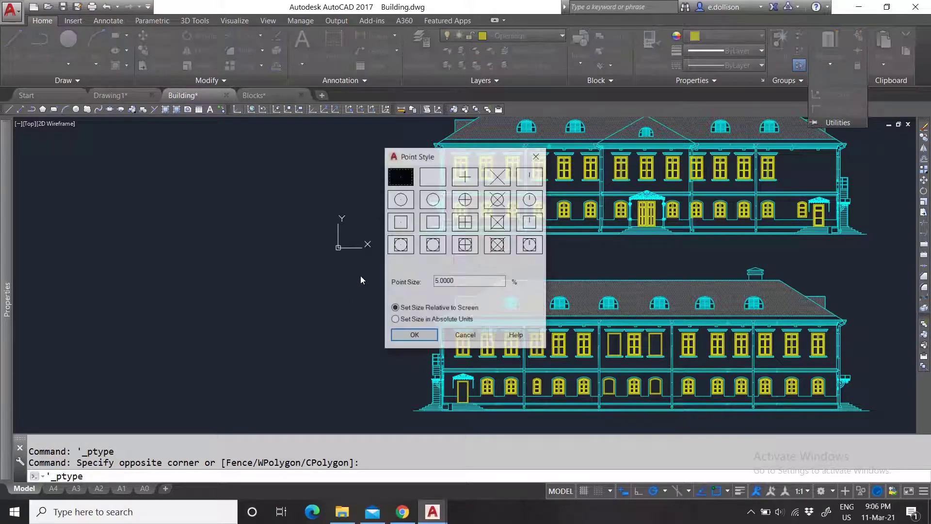
pyautogui.moveTo(425, 163); pyautogui.dragTo(169, 163)
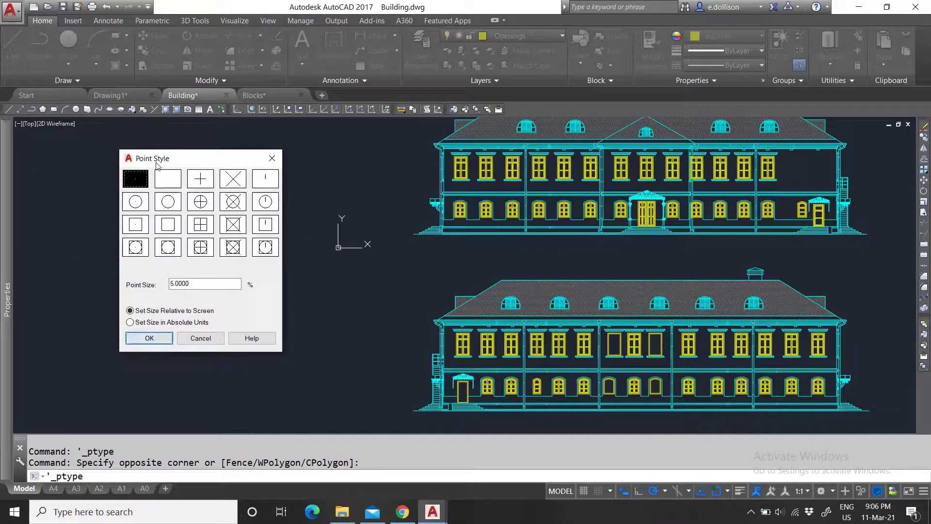
pyautogui.click(233, 207)
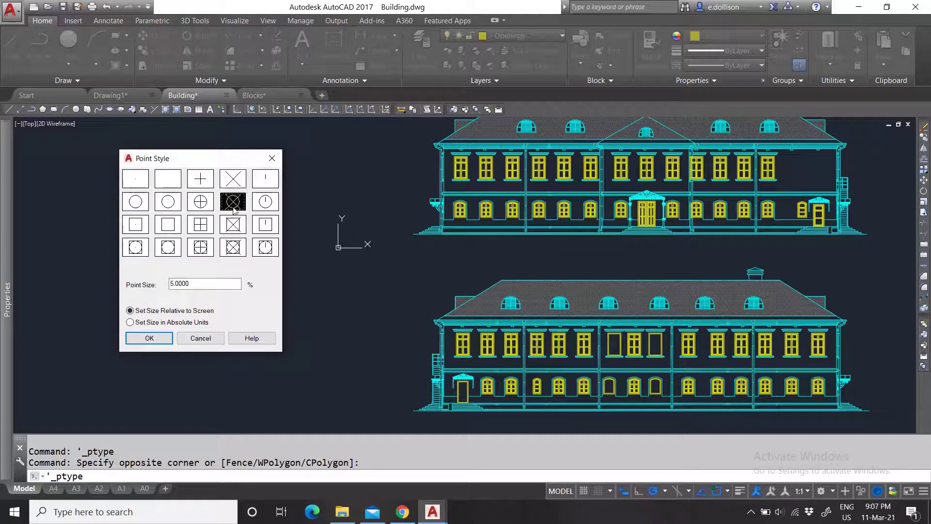
pyautogui.click(152, 338)
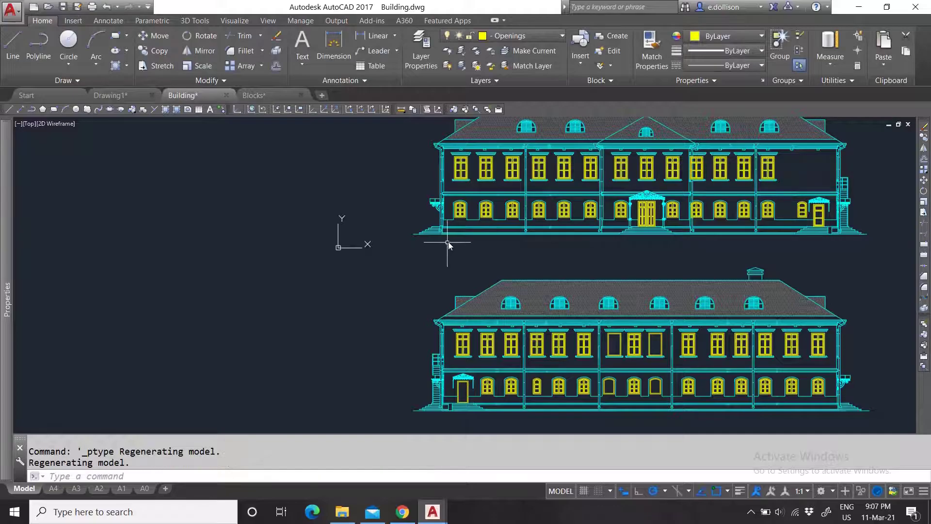
pyautogui.scroll(-3, 679, 203)
pyautogui.scroll(5, 664, 243)
pyautogui.scroll(4, 662, 239)
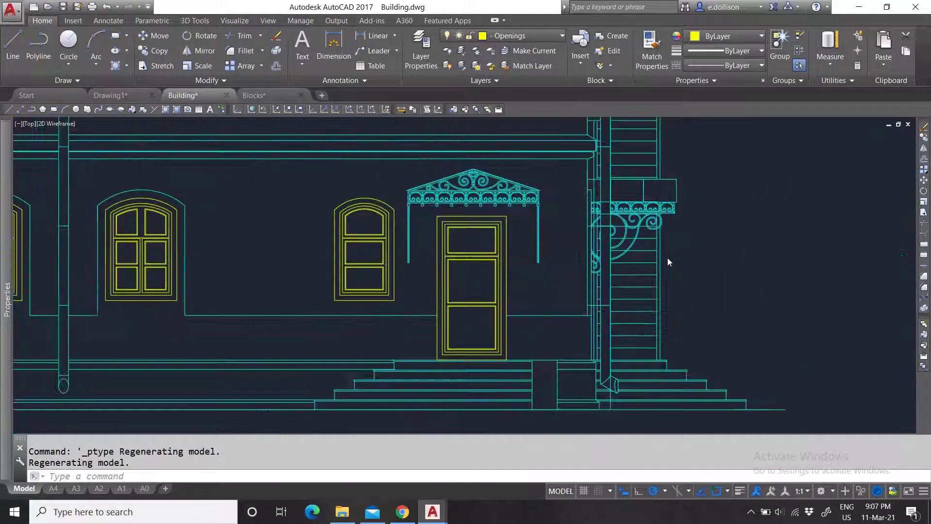
pyautogui.scroll(-3, 607, 260)
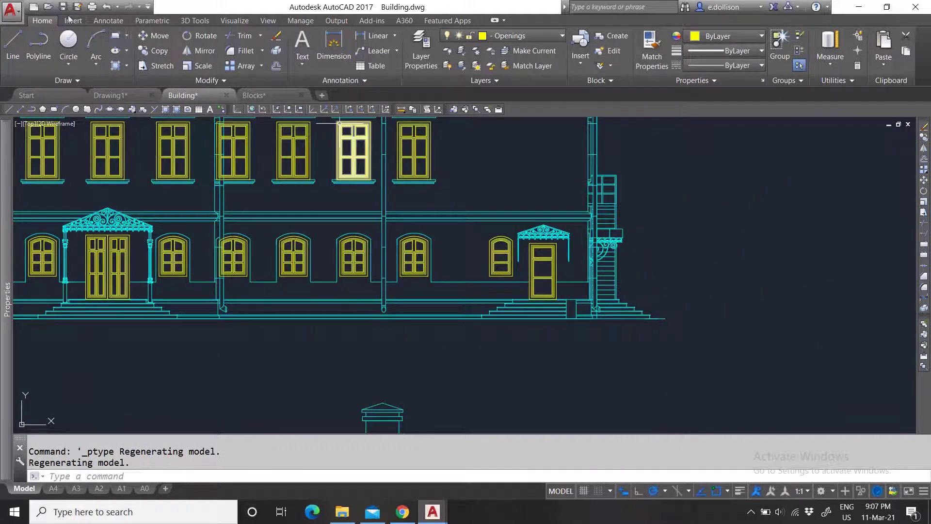
pyautogui.click(75, 81)
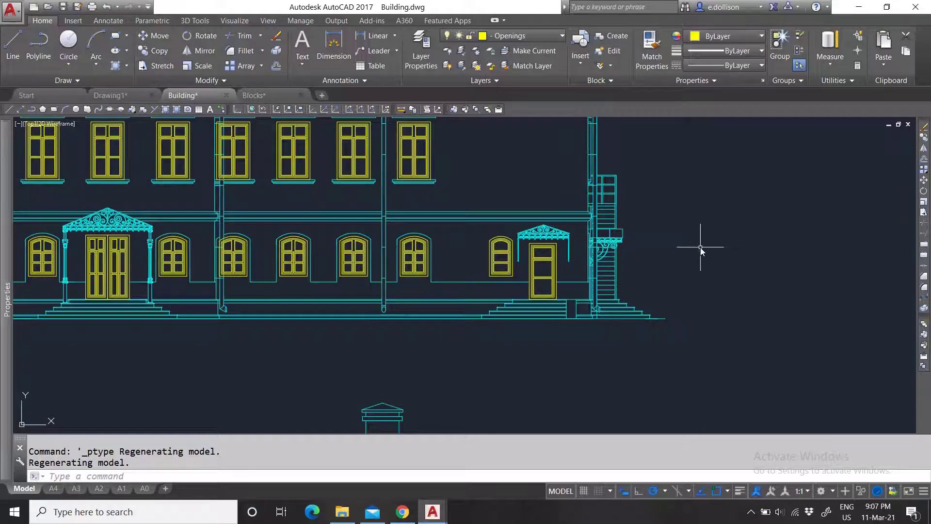
pyautogui.click(74, 21)
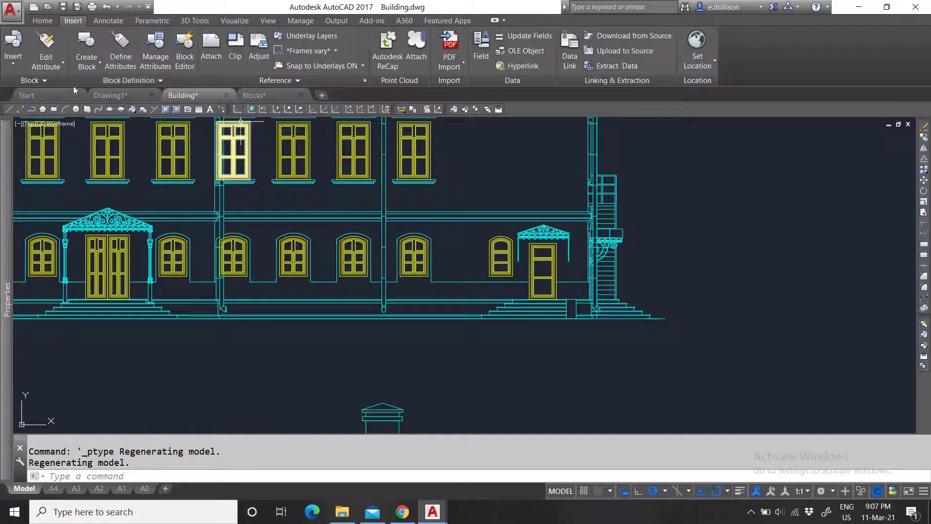
pyautogui.click(44, 21)
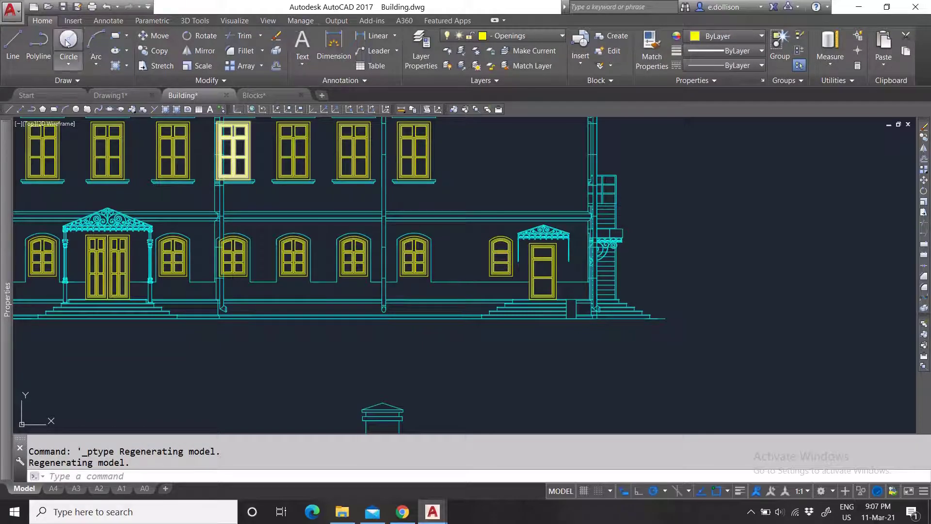
pyautogui.click(76, 79)
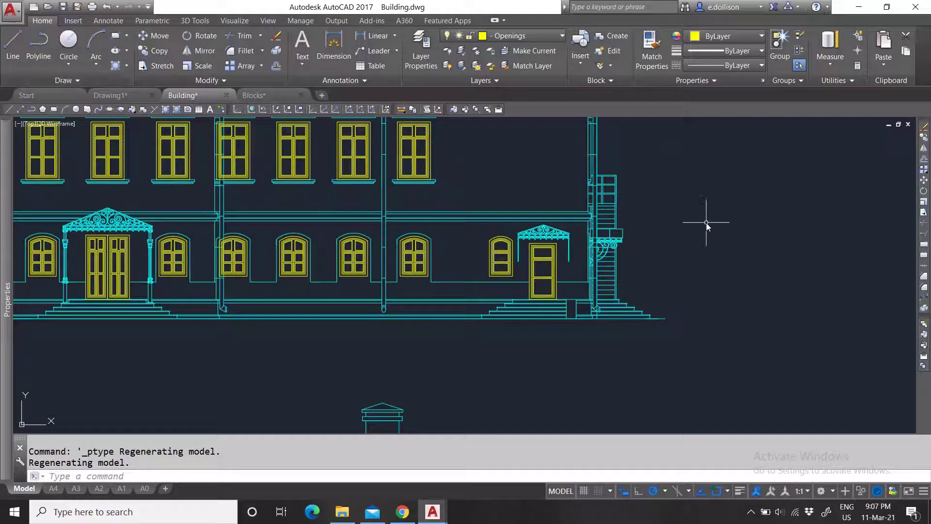
# - Place a point object in the empty area right of the upper long elevation's end steps
pyautogui.write('poi')
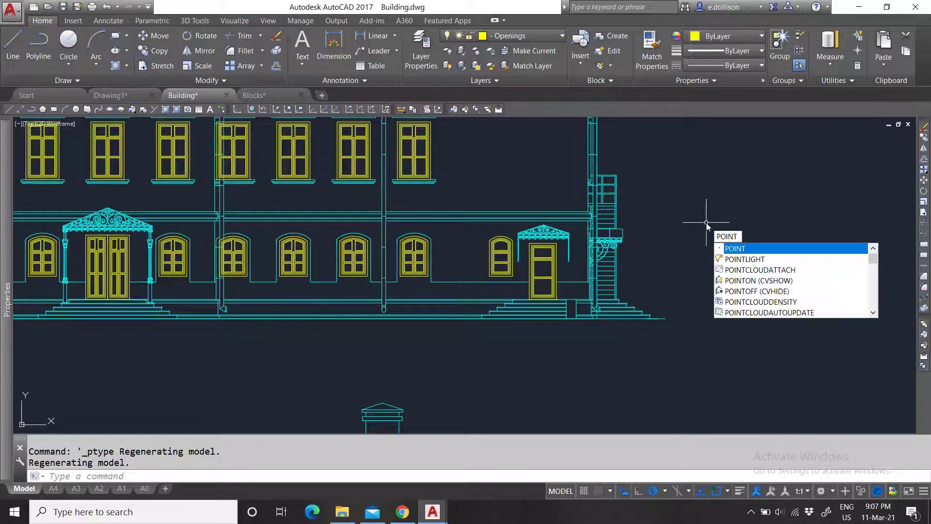
pyautogui.press('Return')
pyautogui.scroll(-2, 630, 245)
pyautogui.scroll(2, 630, 246)
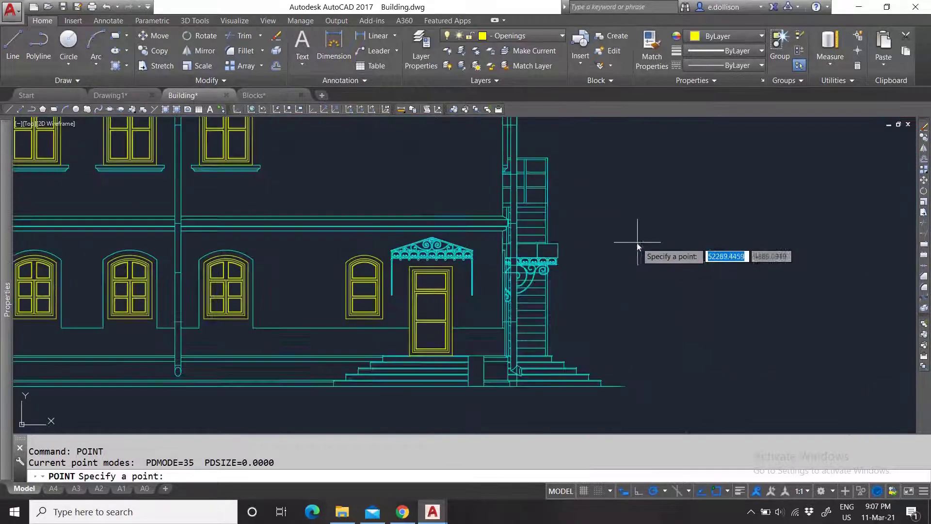
pyautogui.scroll(3, 645, 359)
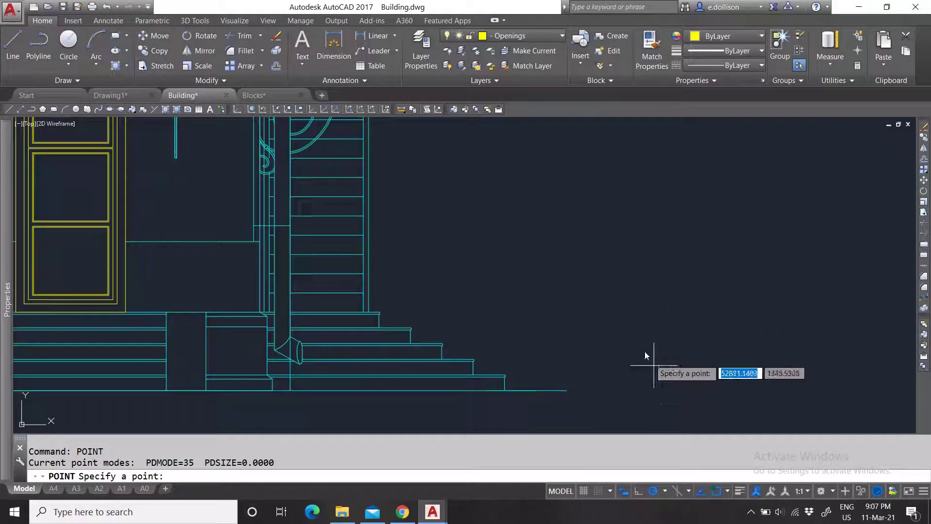
pyautogui.click(586, 259)
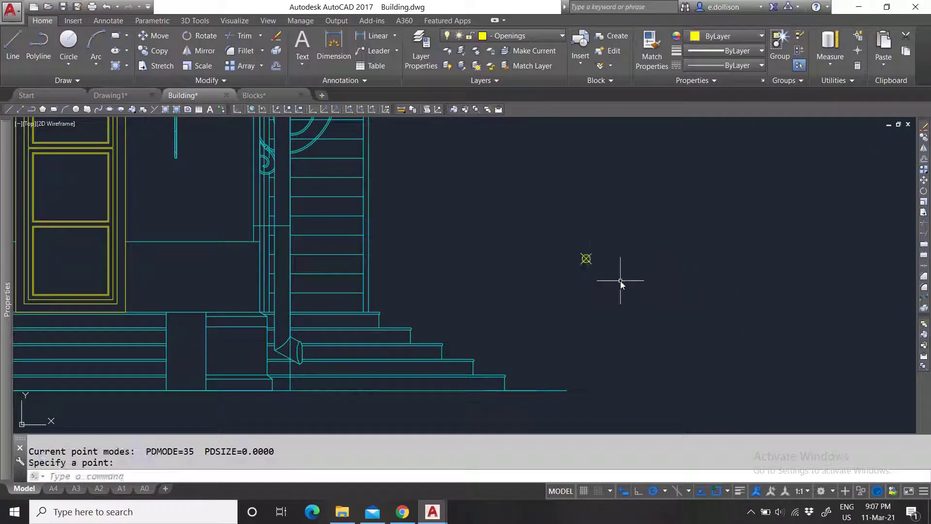
pyautogui.click(586, 259)
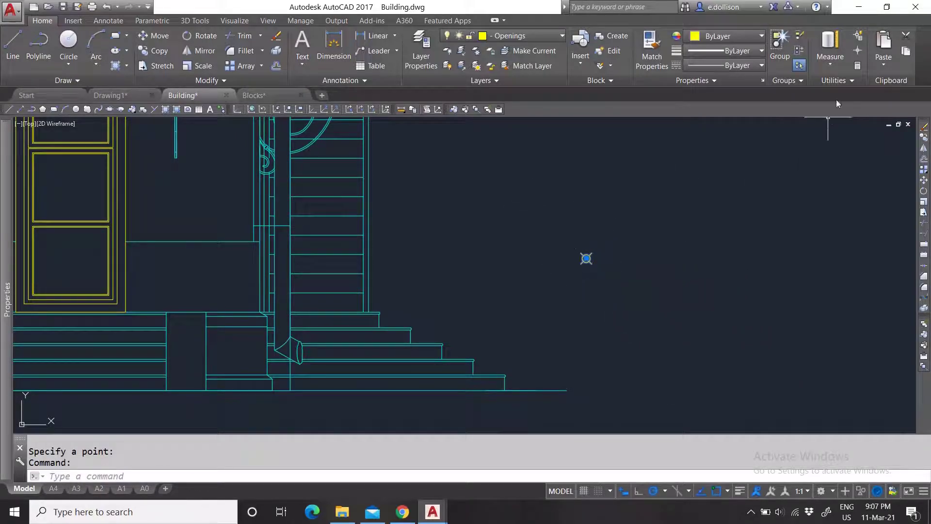
pyautogui.press('Escape')
# - Change the point display style to a plain X without a circle
pyautogui.click(836, 81)
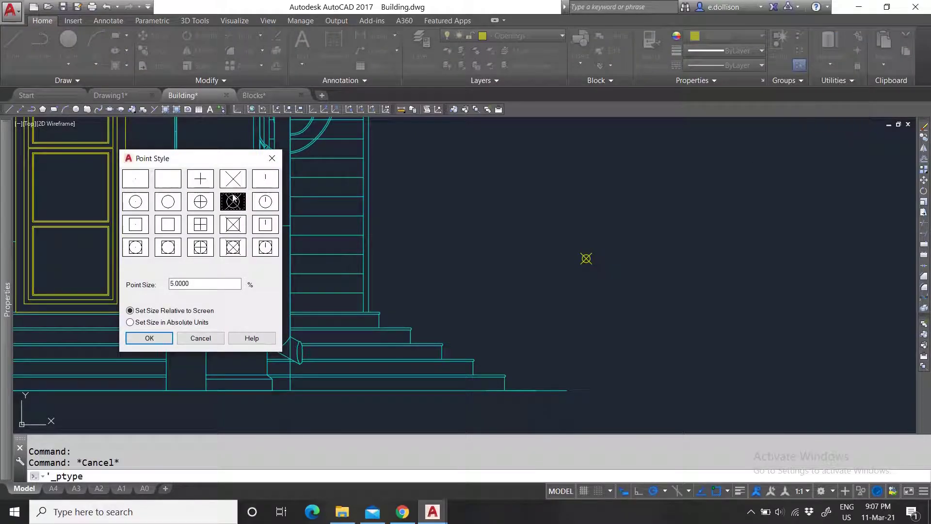
pyautogui.click(232, 179)
pyautogui.click(149, 338)
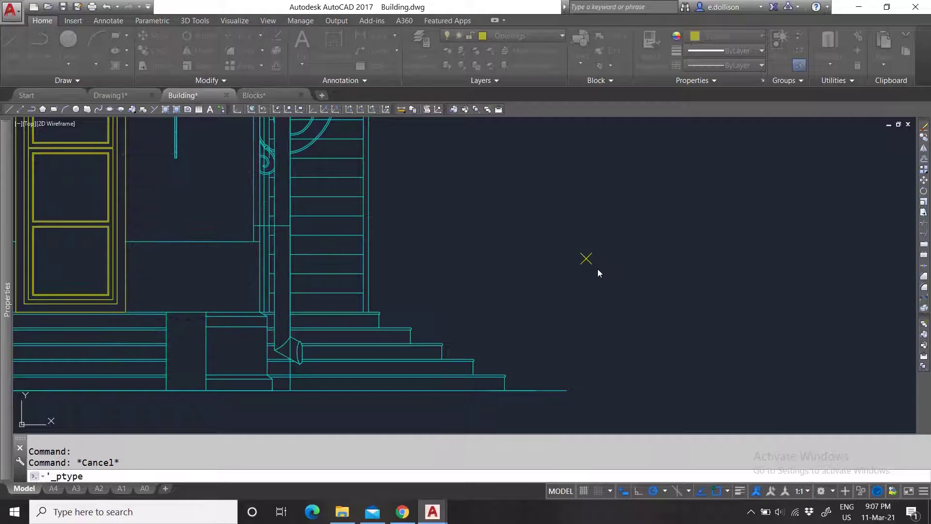
# - Set the point display style to the single dot
pyautogui.click(842, 80)
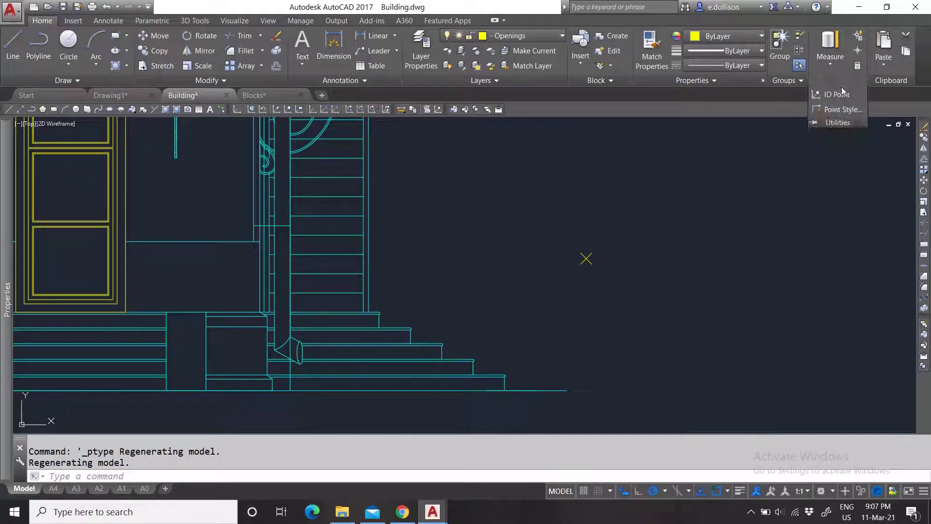
pyautogui.click(829, 110)
pyautogui.click(139, 184)
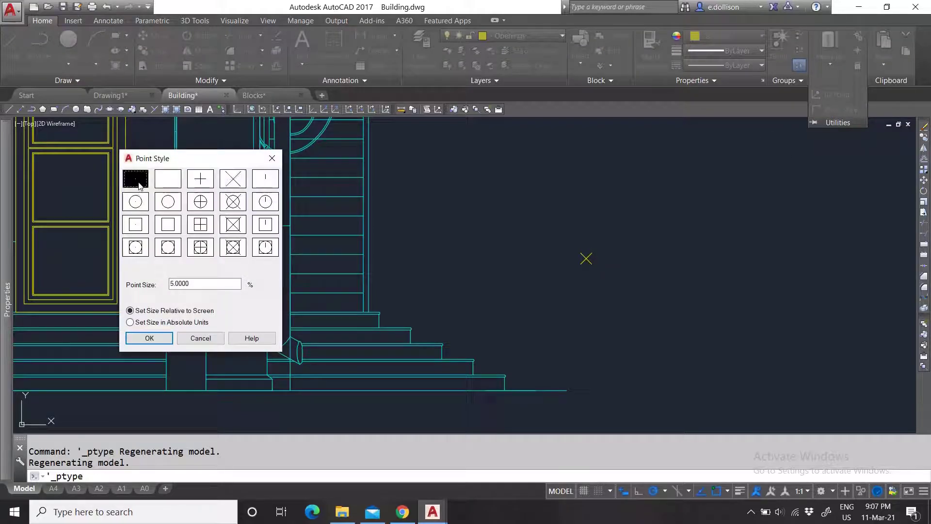
pyautogui.click(148, 338)
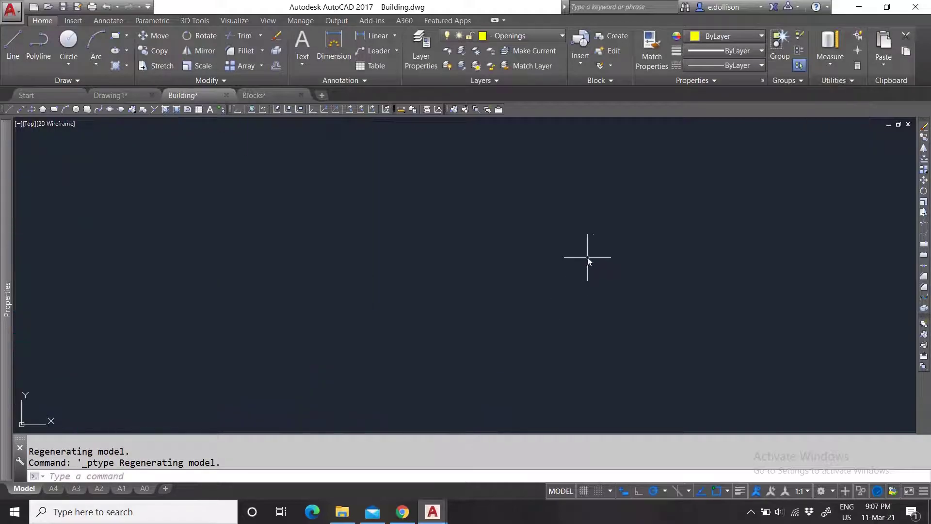
# - Locate the dot-style point in the empty area beside the end steps by enclosing it in a selection window
pyautogui.scroll(-6, 561, 251)
pyautogui.click(540, 215)
pyautogui.click(574, 287)
pyautogui.scroll(-4, 538, 286)
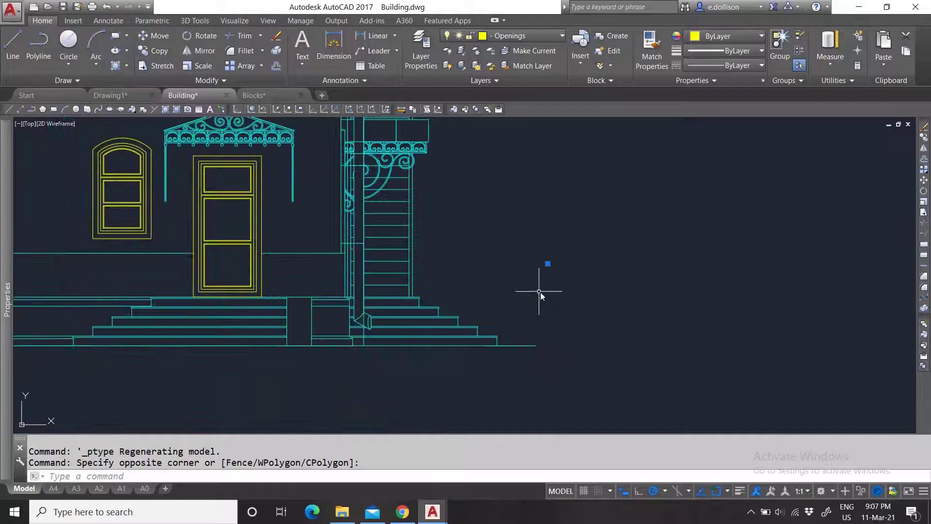
pyautogui.scroll(2, 538, 290)
pyautogui.press('Escape')
pyautogui.click(522, 208)
pyautogui.click(565, 261)
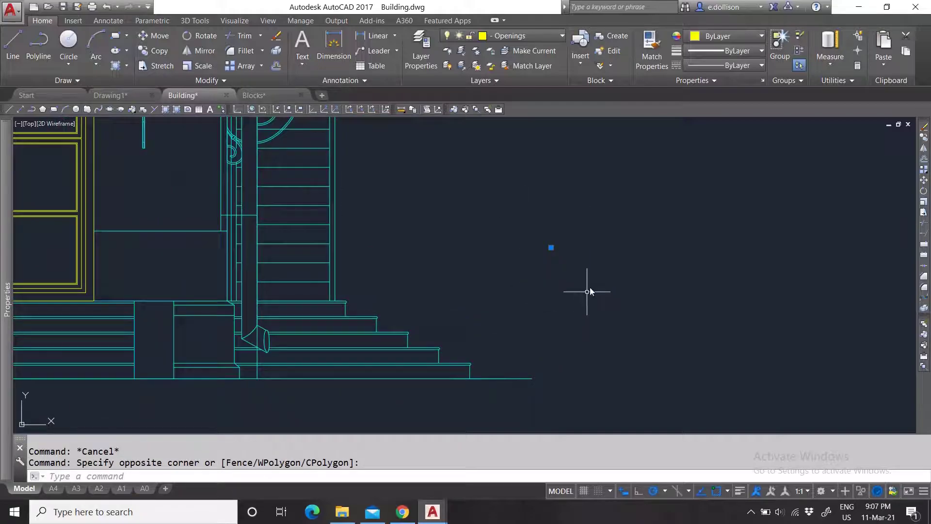
# - Change the point display style to a circle with an X through it, keeping the size relative to screen
pyautogui.click(849, 80)
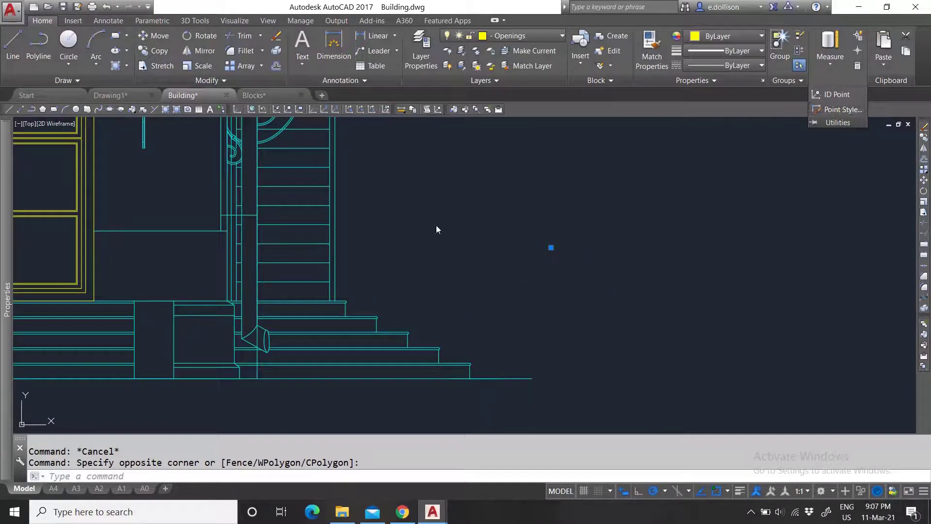
pyautogui.click(168, 201)
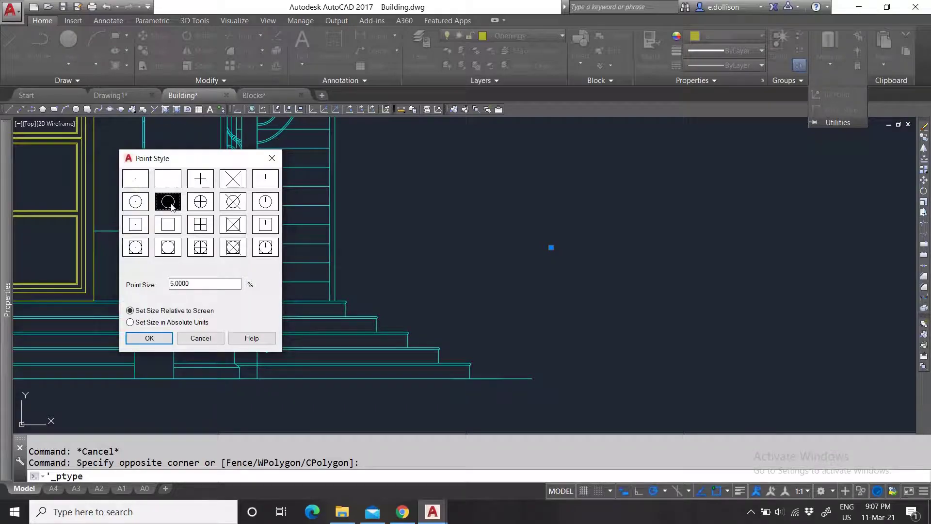
pyautogui.click(199, 208)
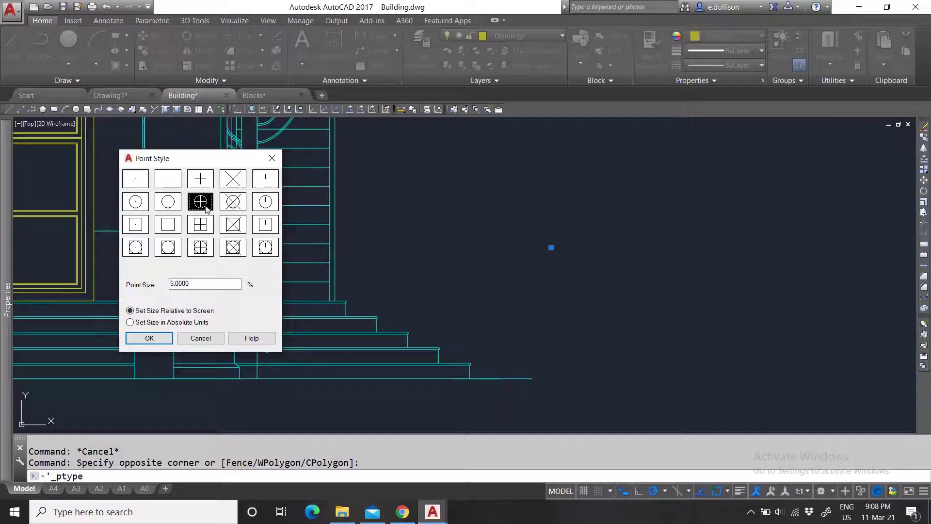
pyautogui.click(237, 208)
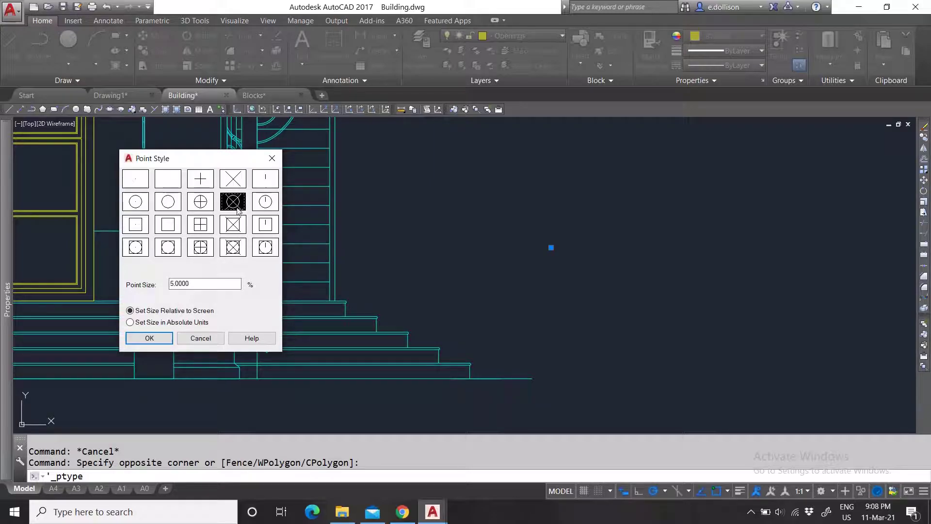
pyautogui.click(149, 337)
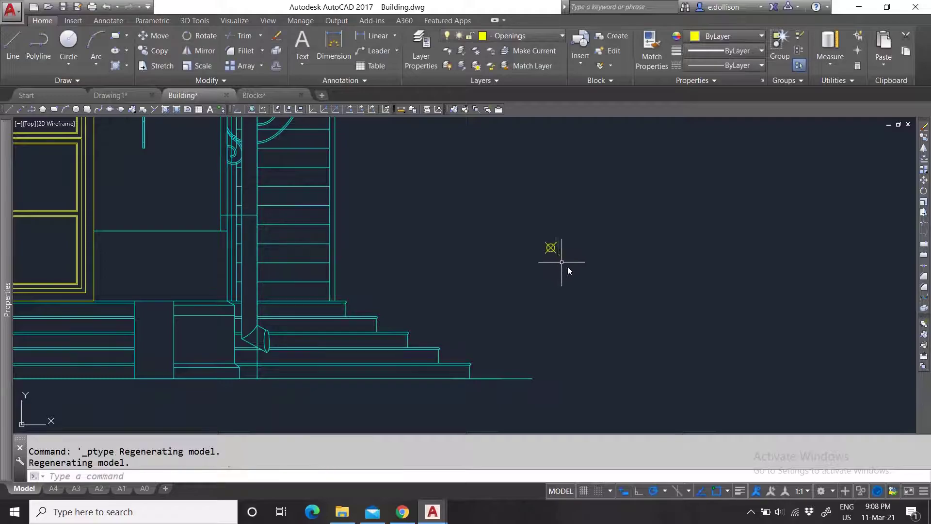
# - Erase the point object from the empty area beside the elevation's end steps
pyautogui.click(586, 282)
pyautogui.click(502, 225)
pyautogui.press('Delete')
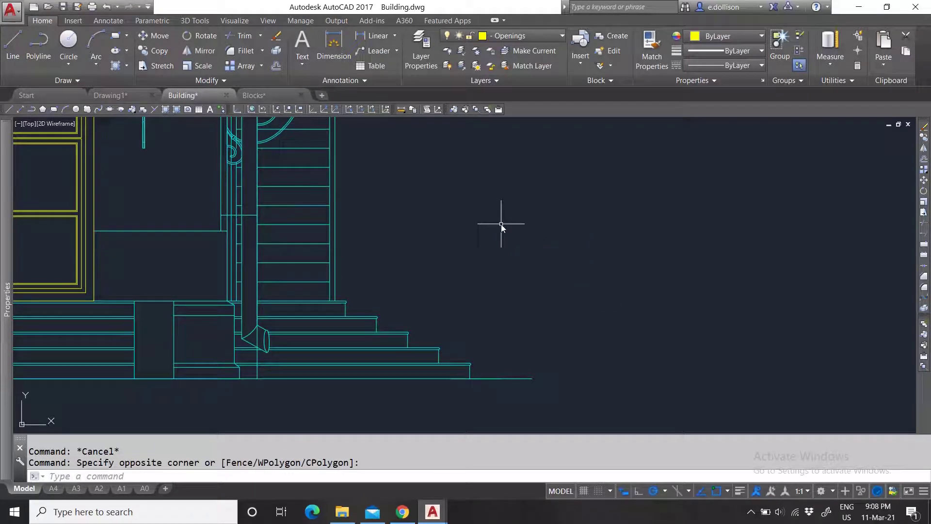
pyautogui.scroll(-8, 506, 228)
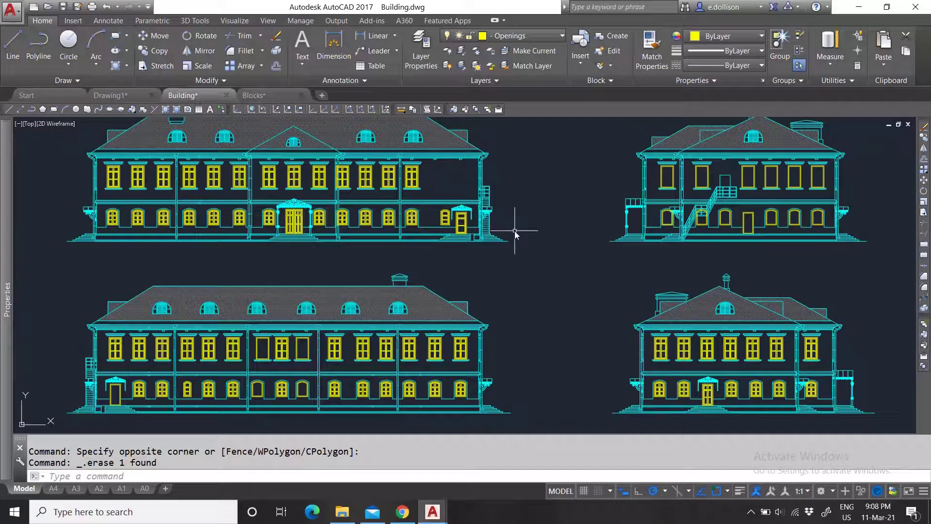
pyautogui.scroll(-2, 509, 225)
pyautogui.scroll(2, 504, 259)
pyautogui.scroll(8, 505, 259)
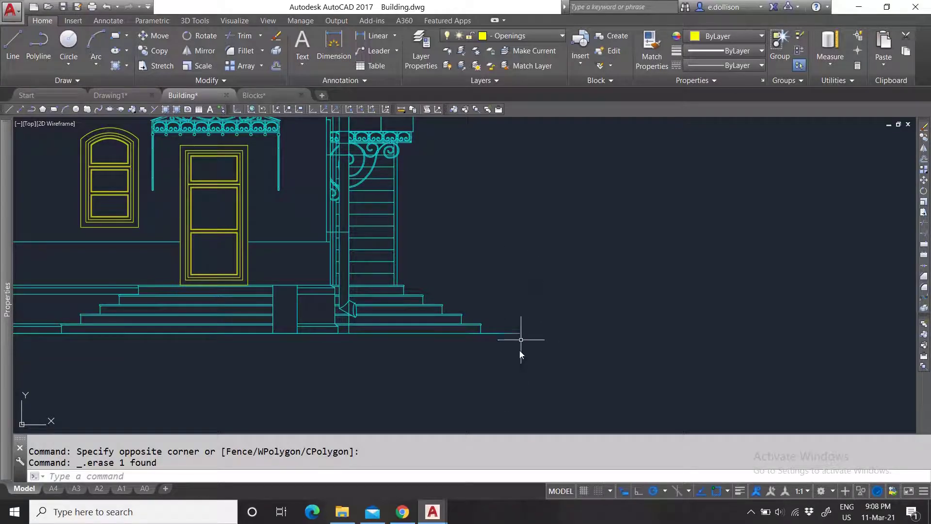
pyautogui.click(849, 82)
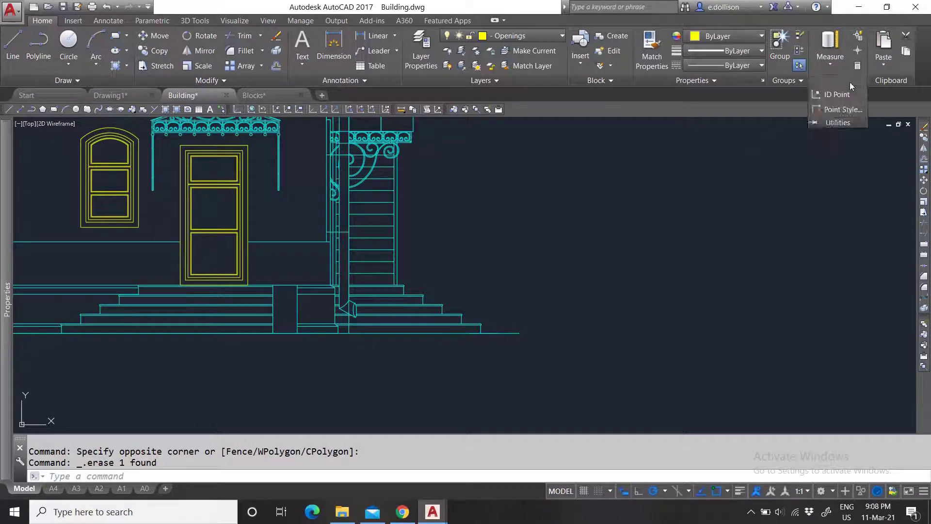
pyautogui.press('Escape')
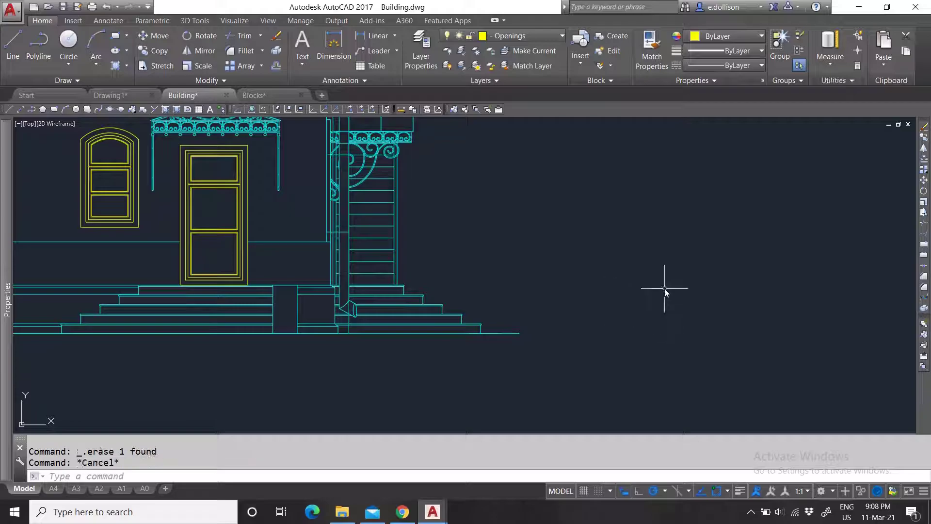